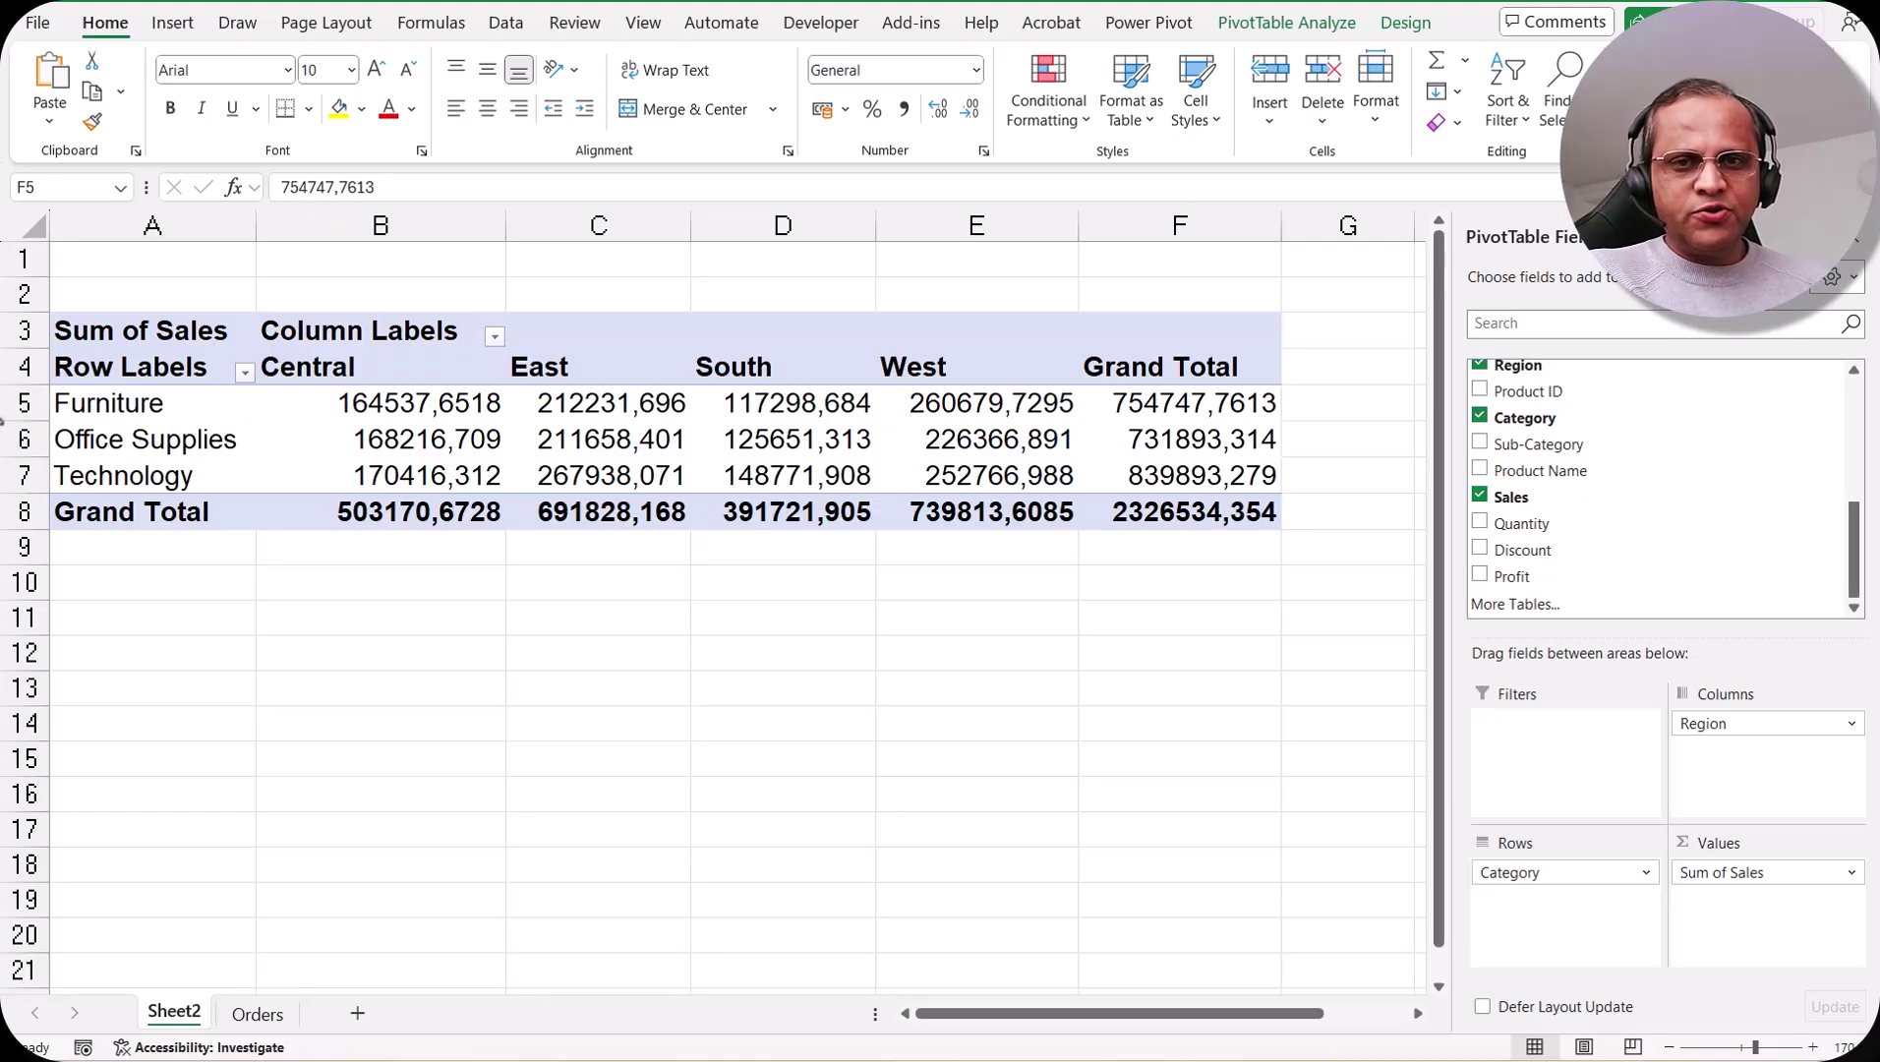
# - Format the PivotTable's Sales values as Number with 0 decimal places, the 1000 separator and the -1.234 negative style
pyautogui.click(765, 398)
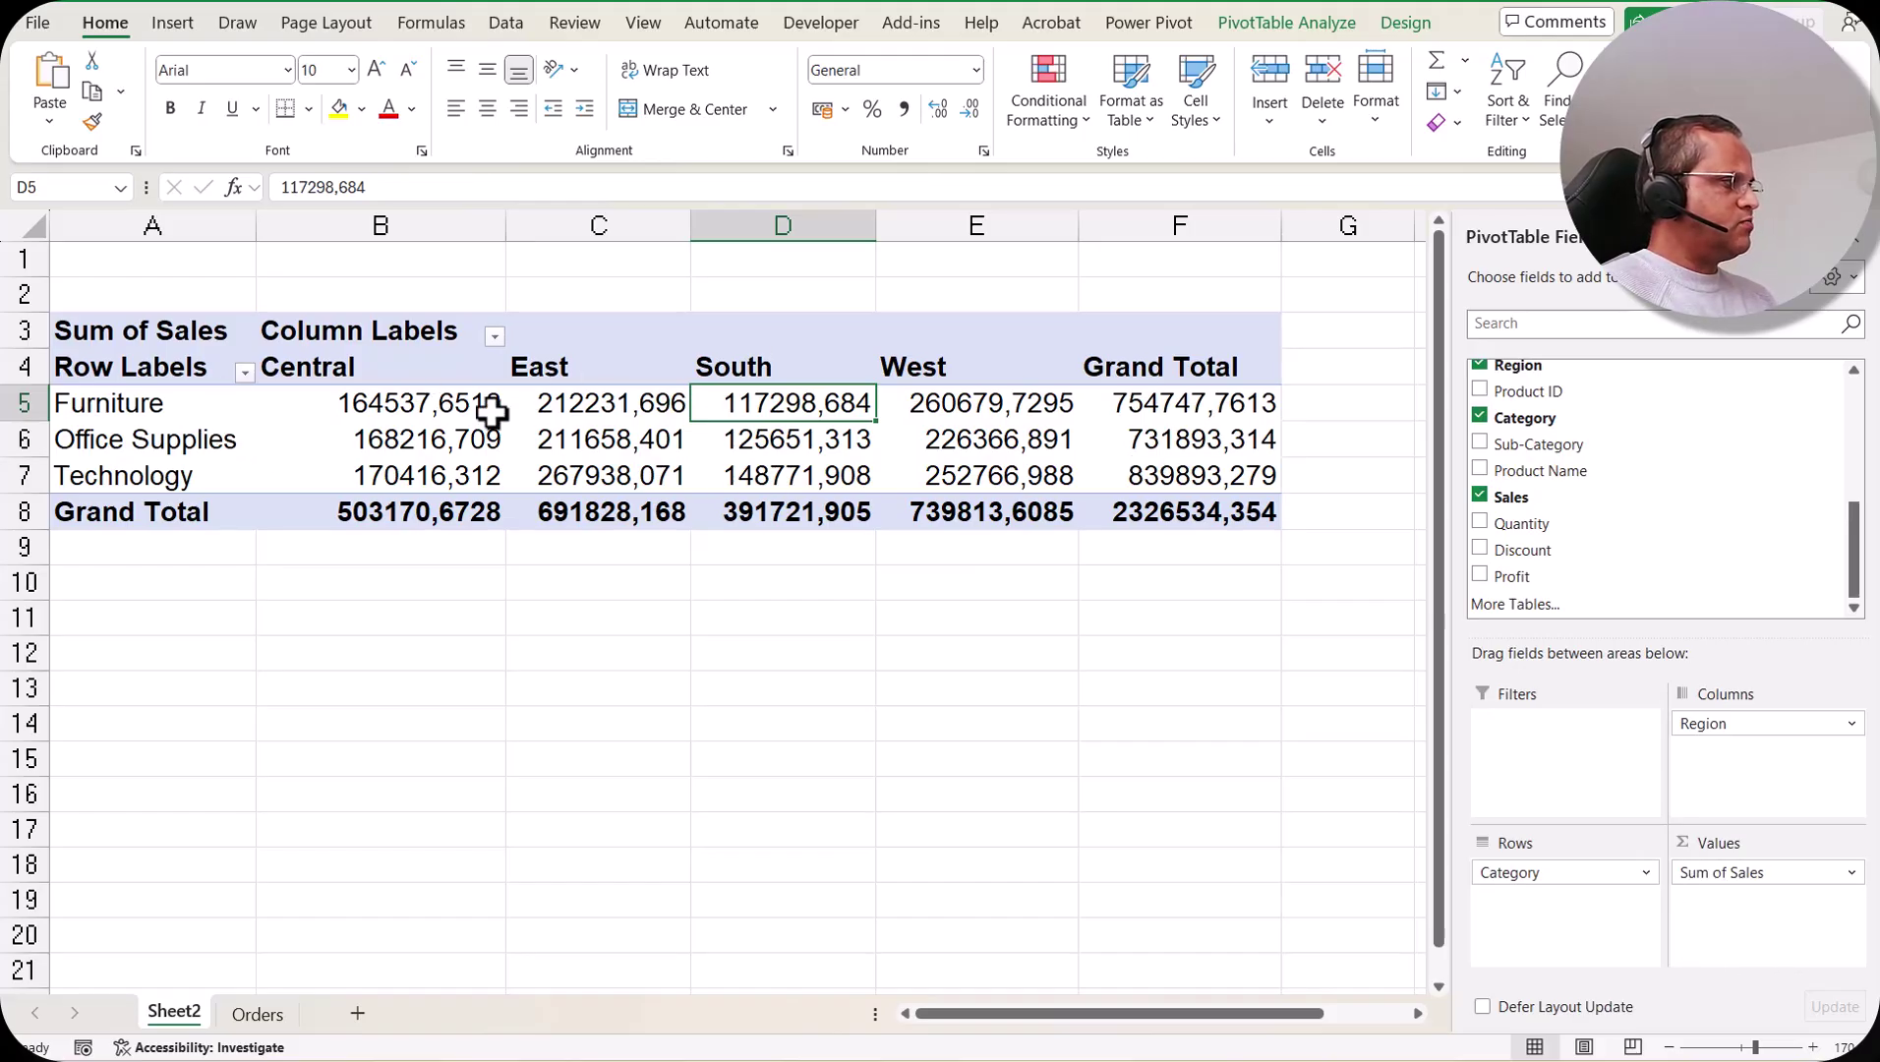
pyautogui.moveTo(846, 413)
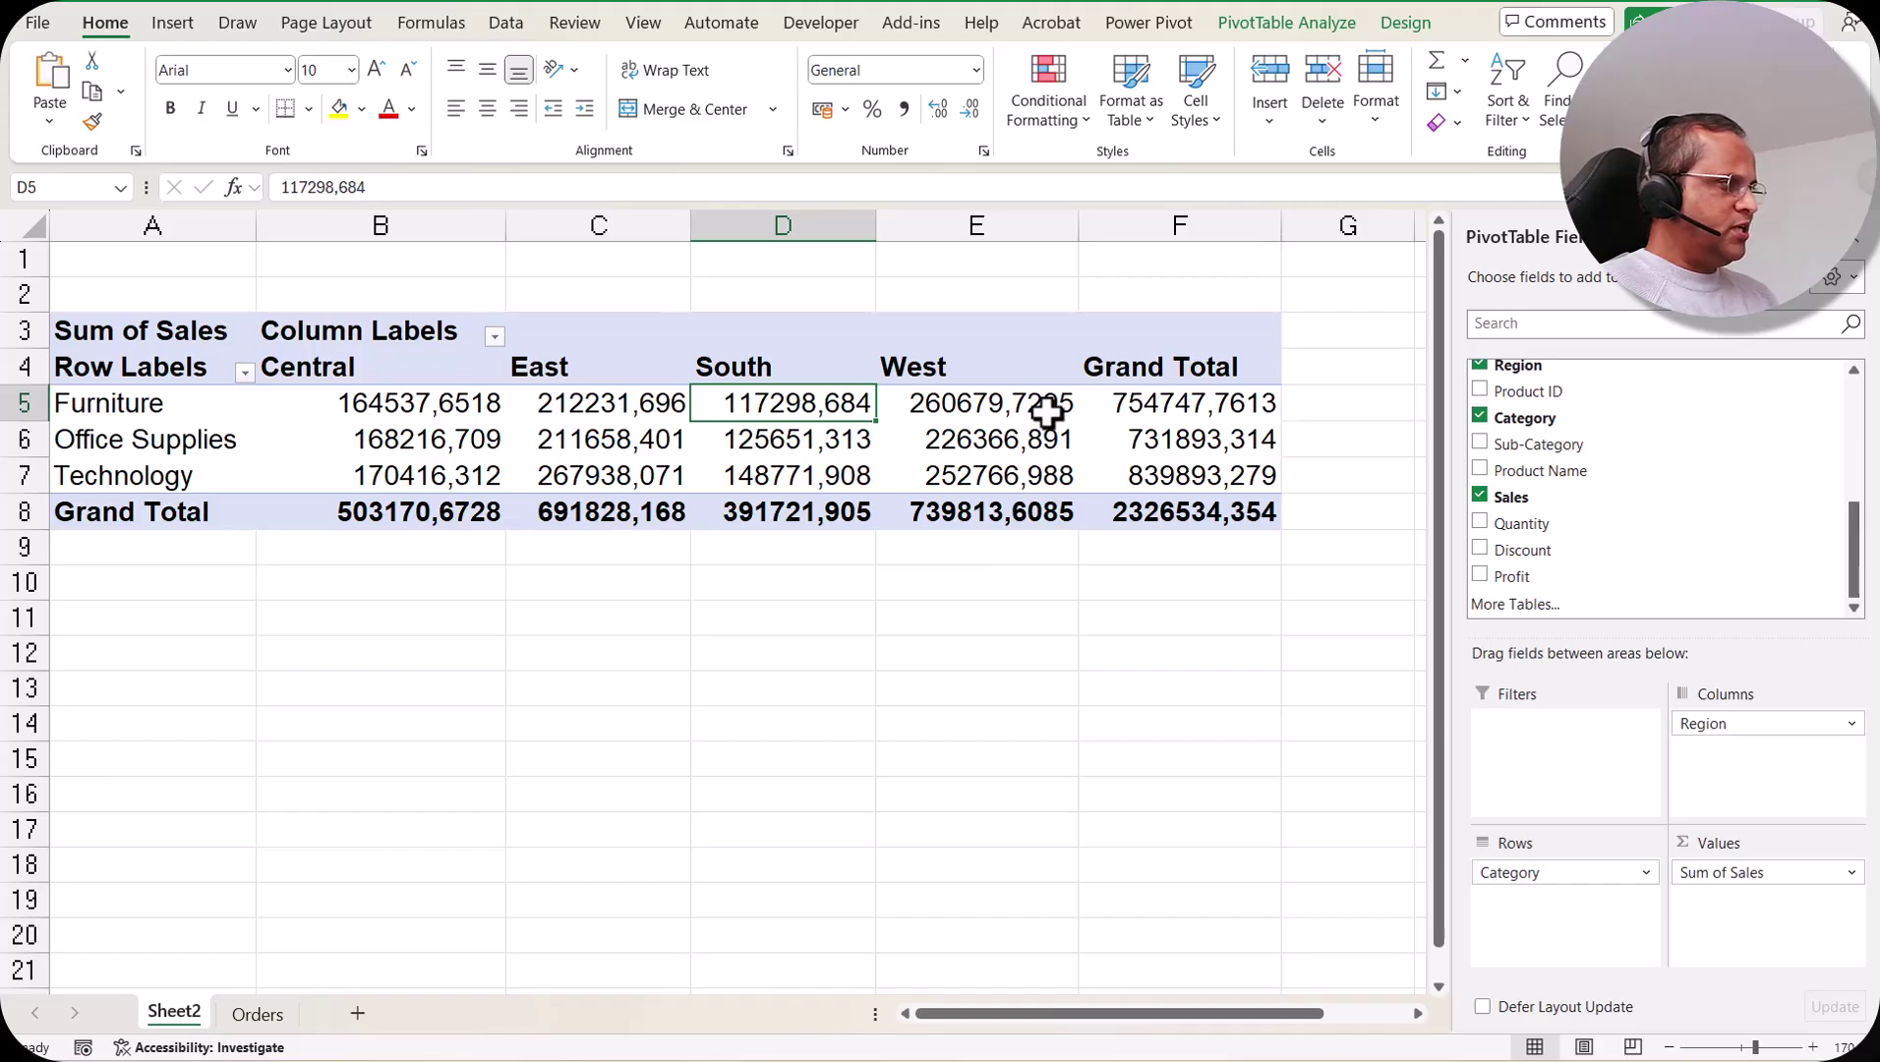
pyautogui.rightClick(817, 409)
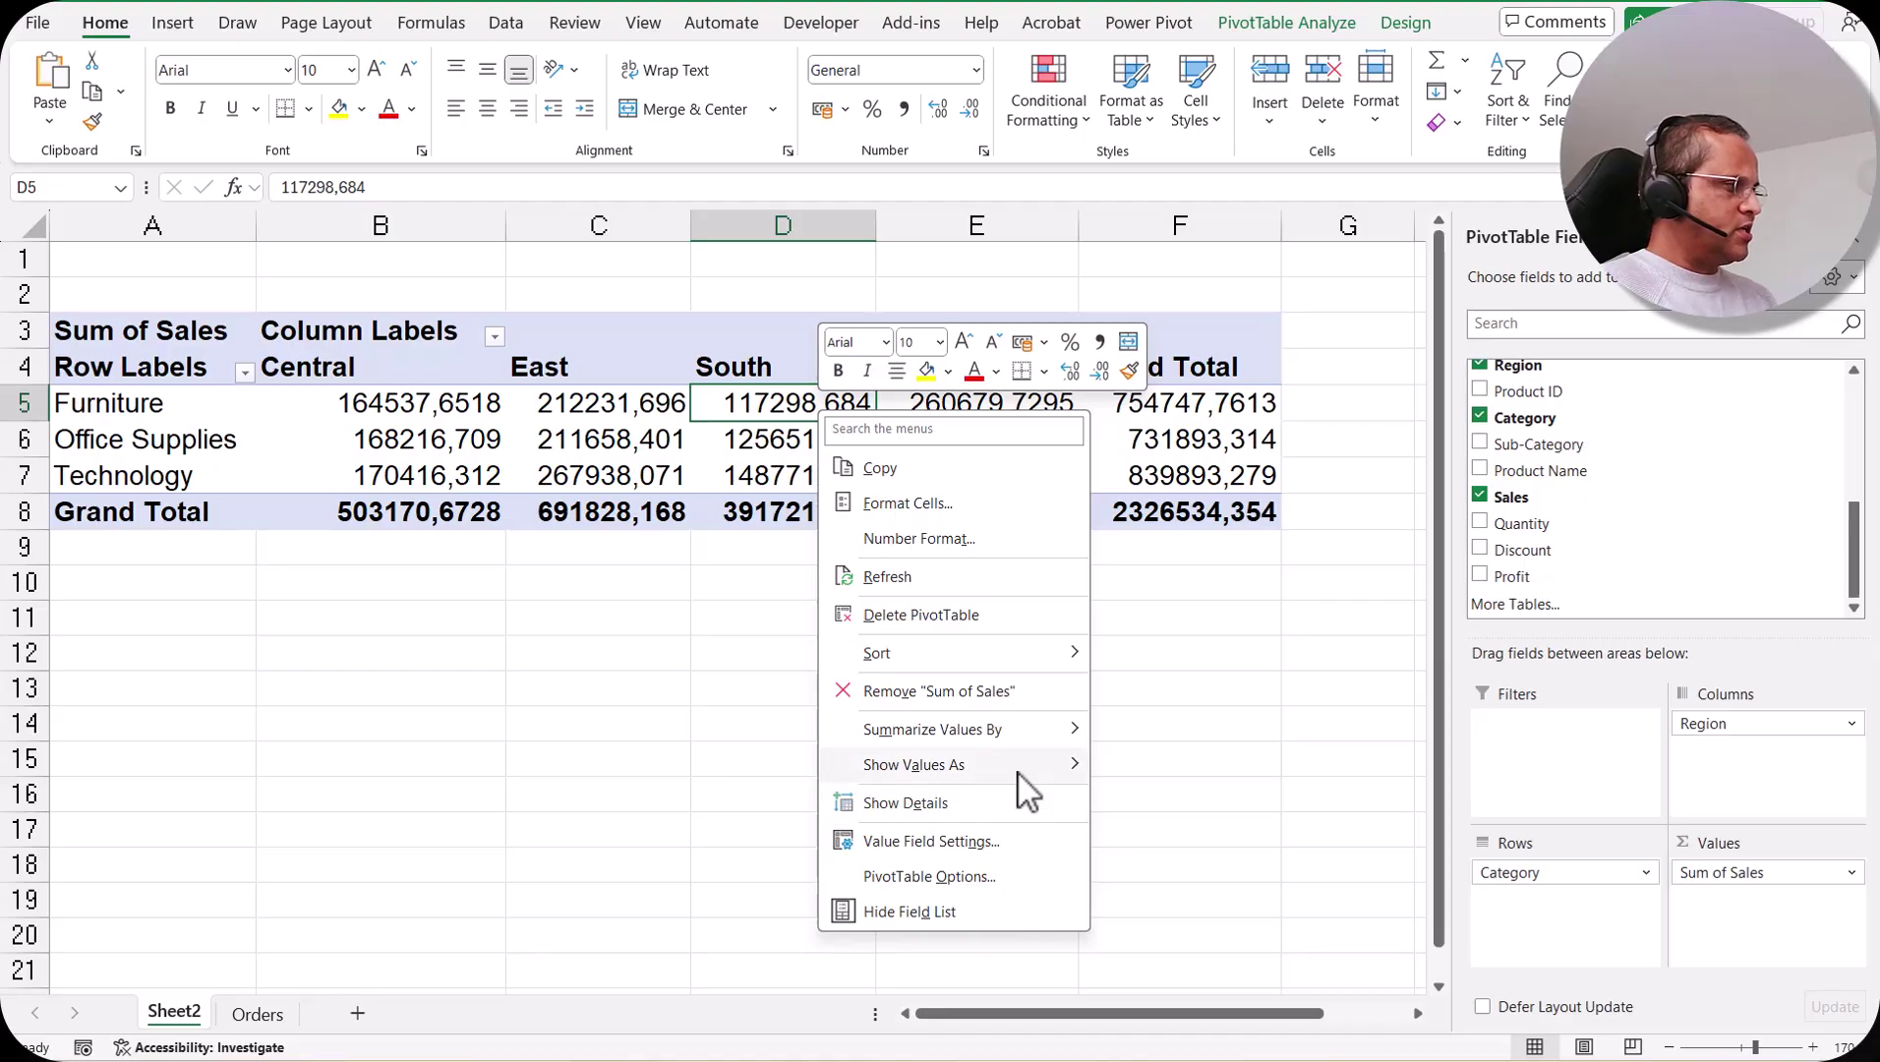
pyautogui.click(973, 546)
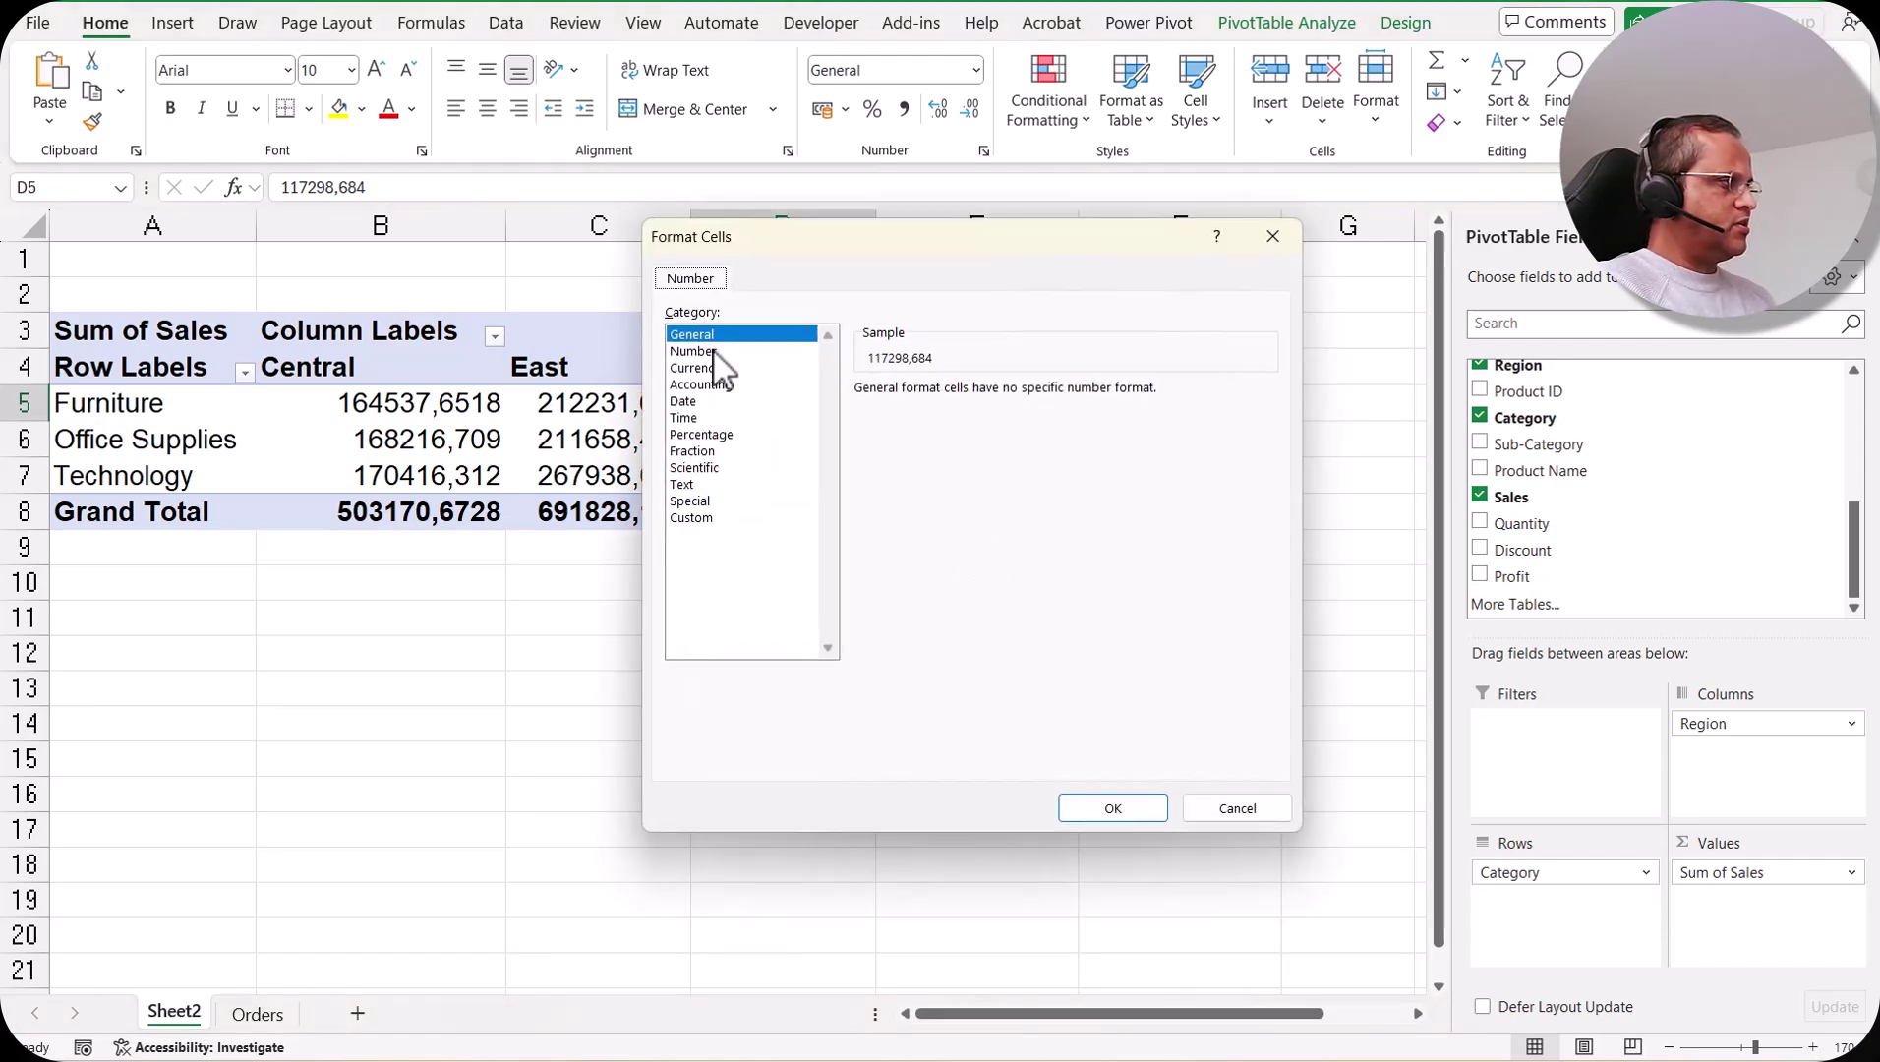
pyautogui.click(704, 352)
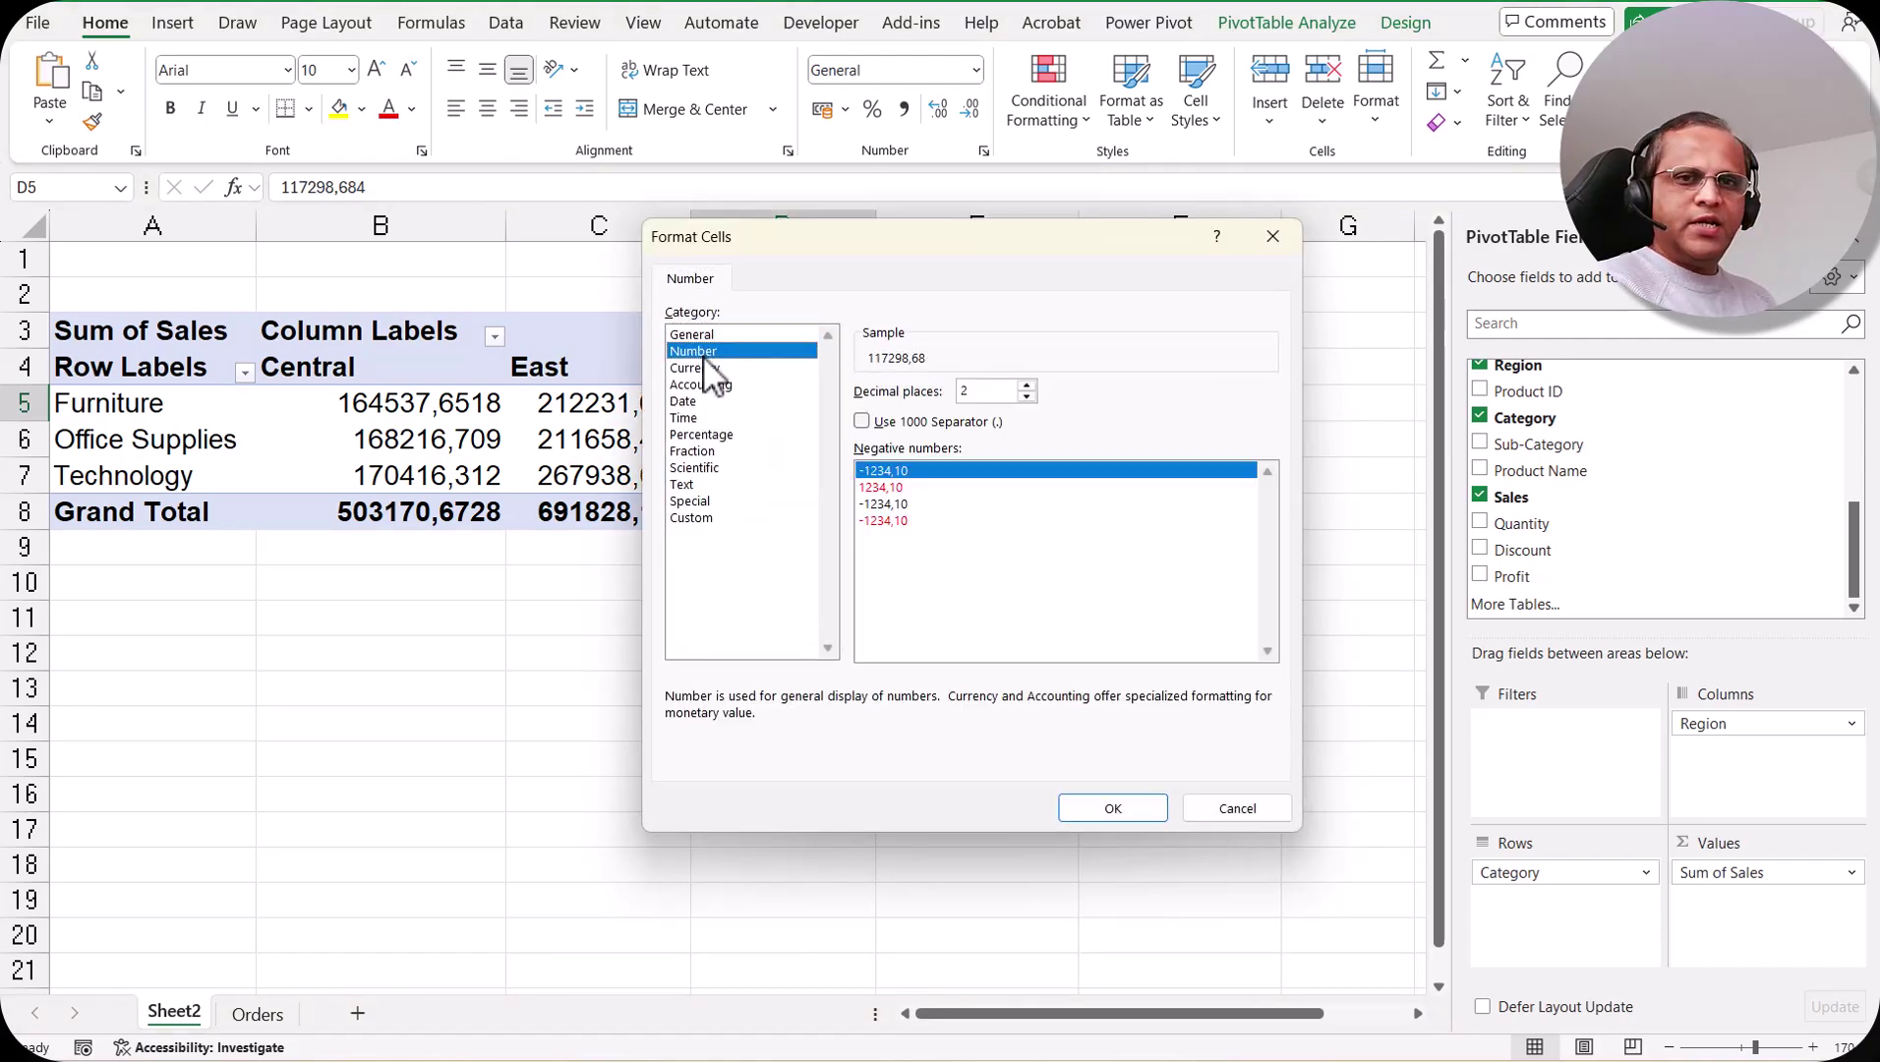
pyautogui.click(1026, 397)
pyautogui.click(1027, 398)
pyautogui.click(863, 422)
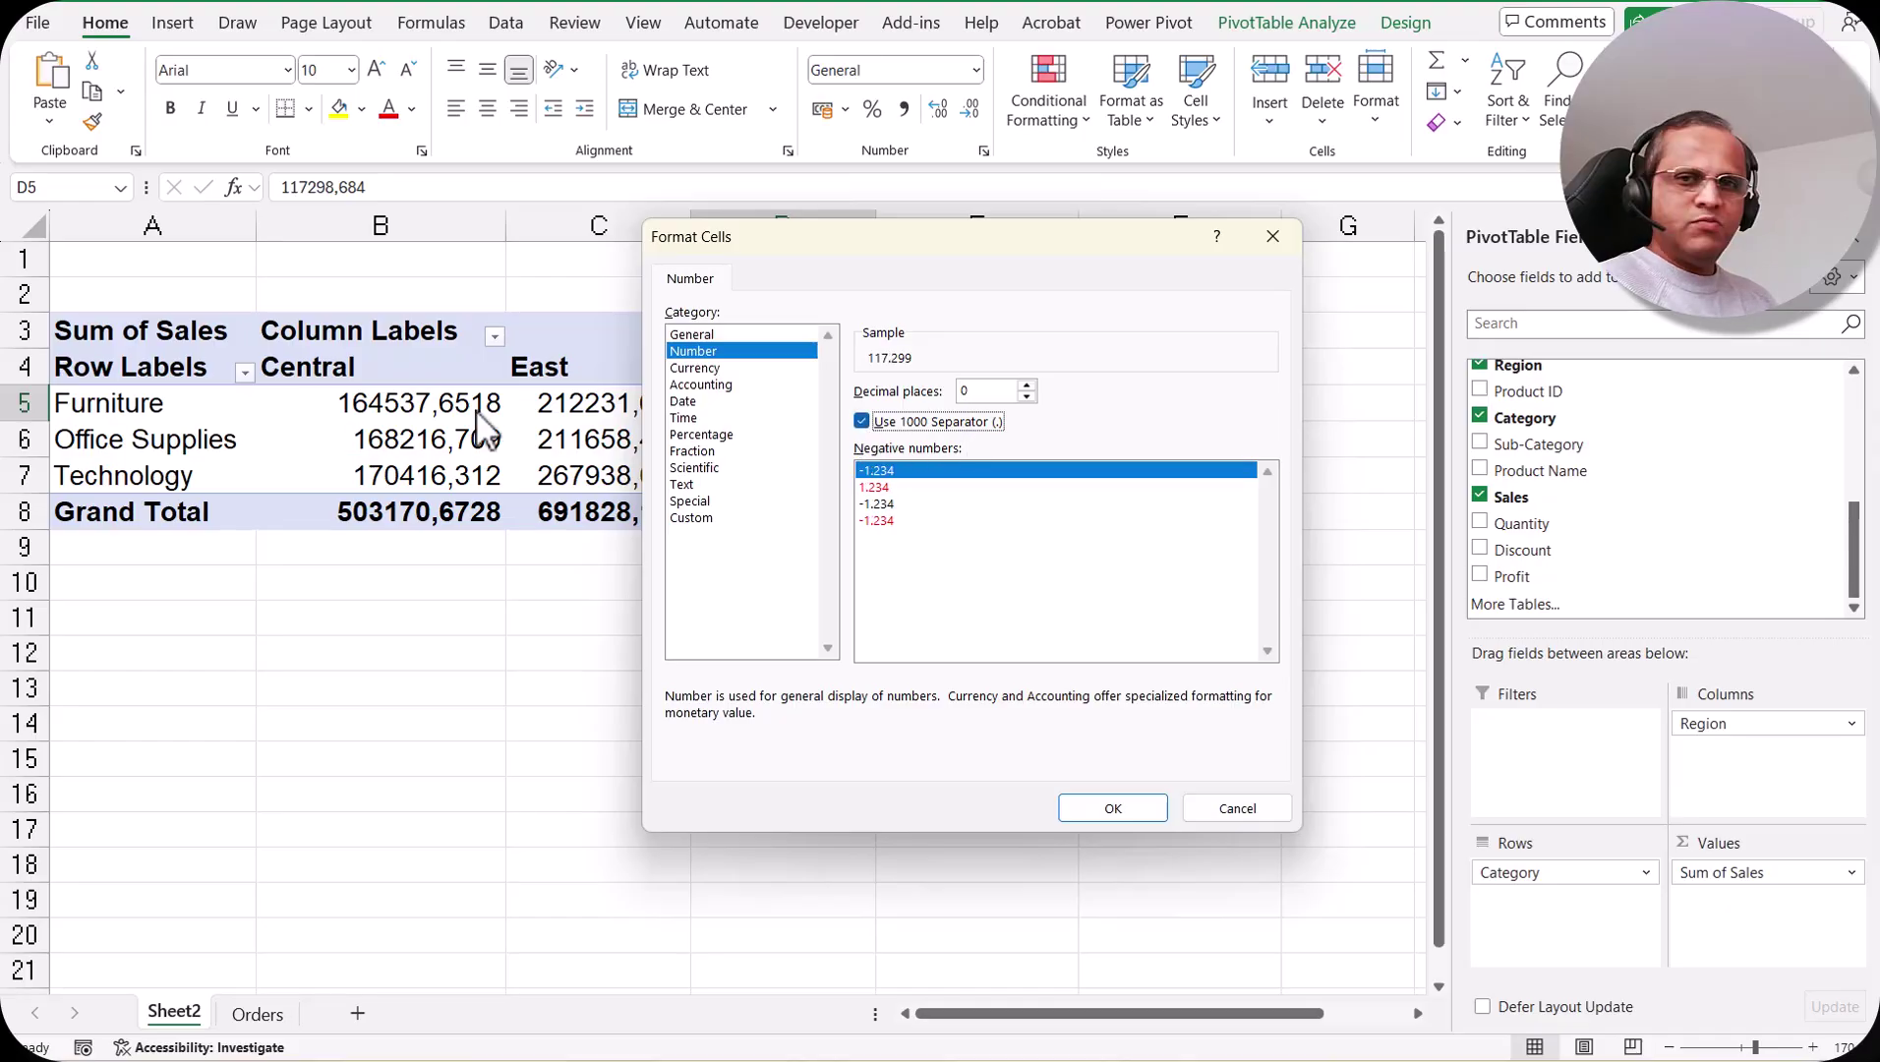
pyautogui.click(873, 489)
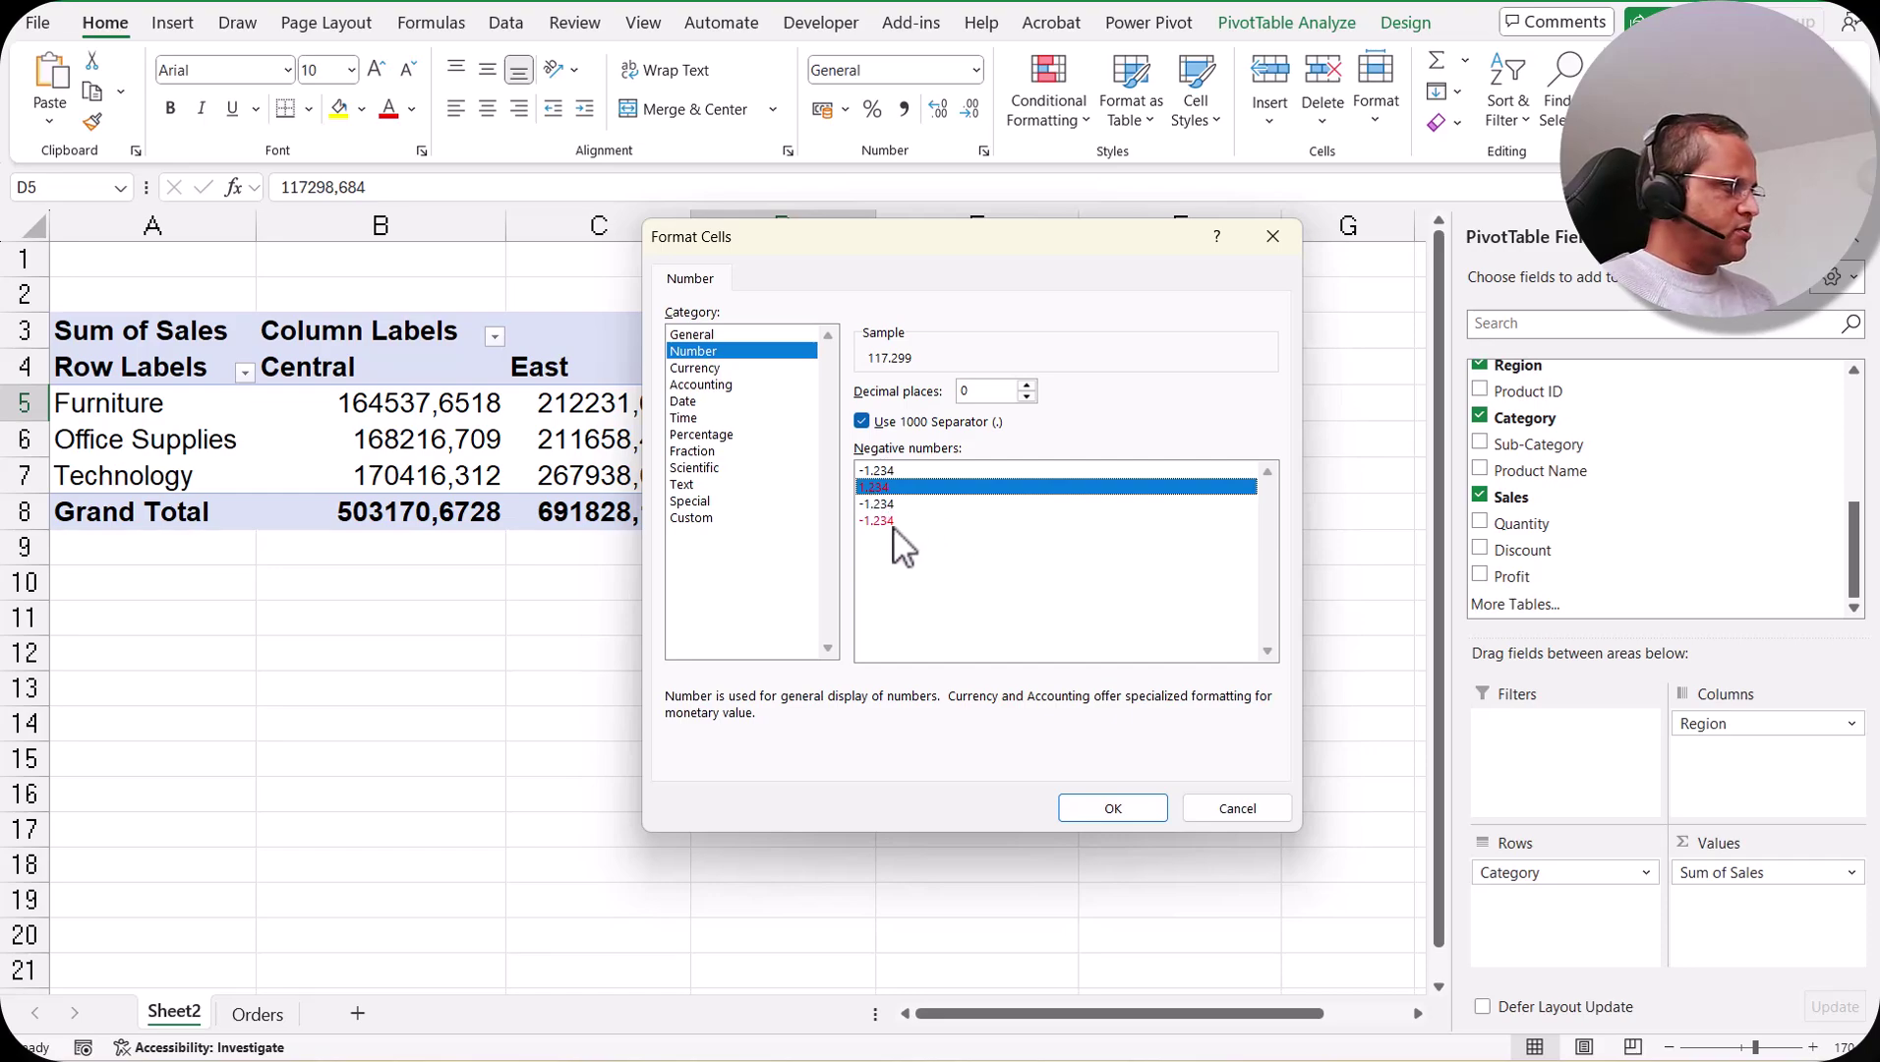
pyautogui.click(880, 471)
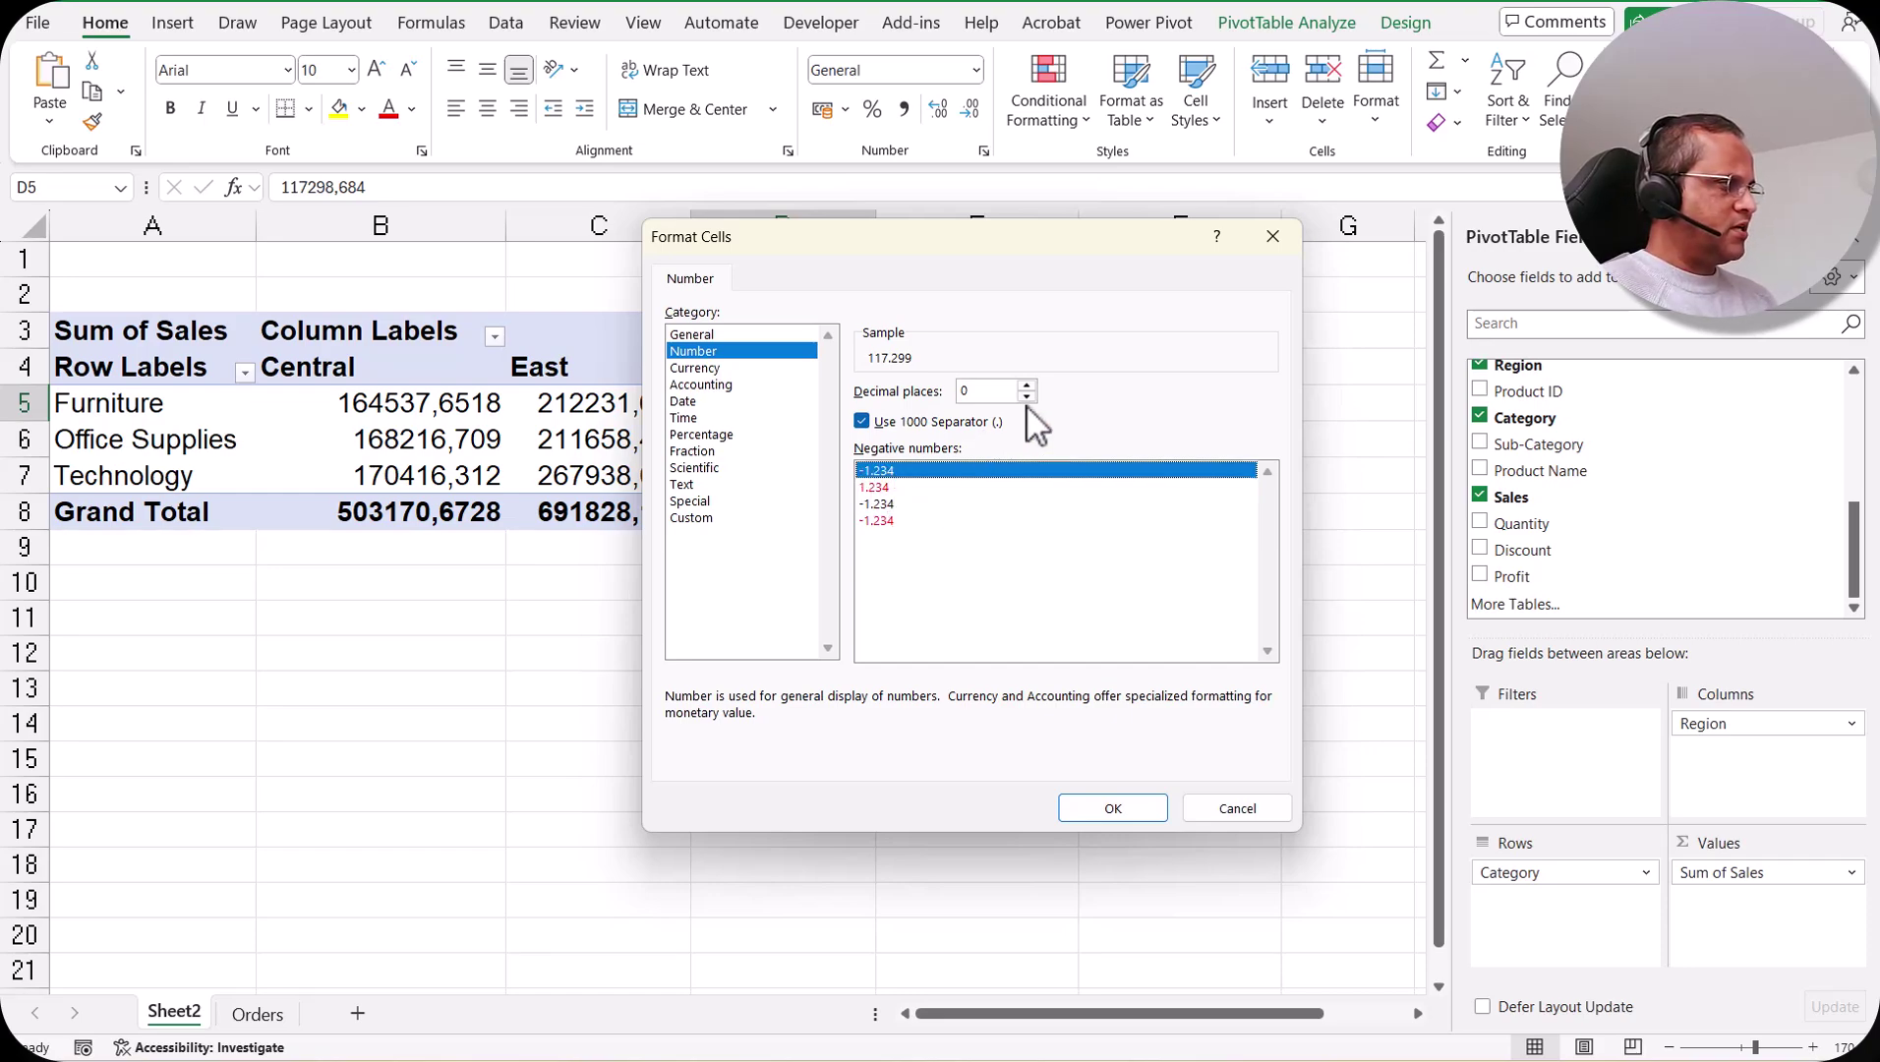
pyautogui.click(1112, 808)
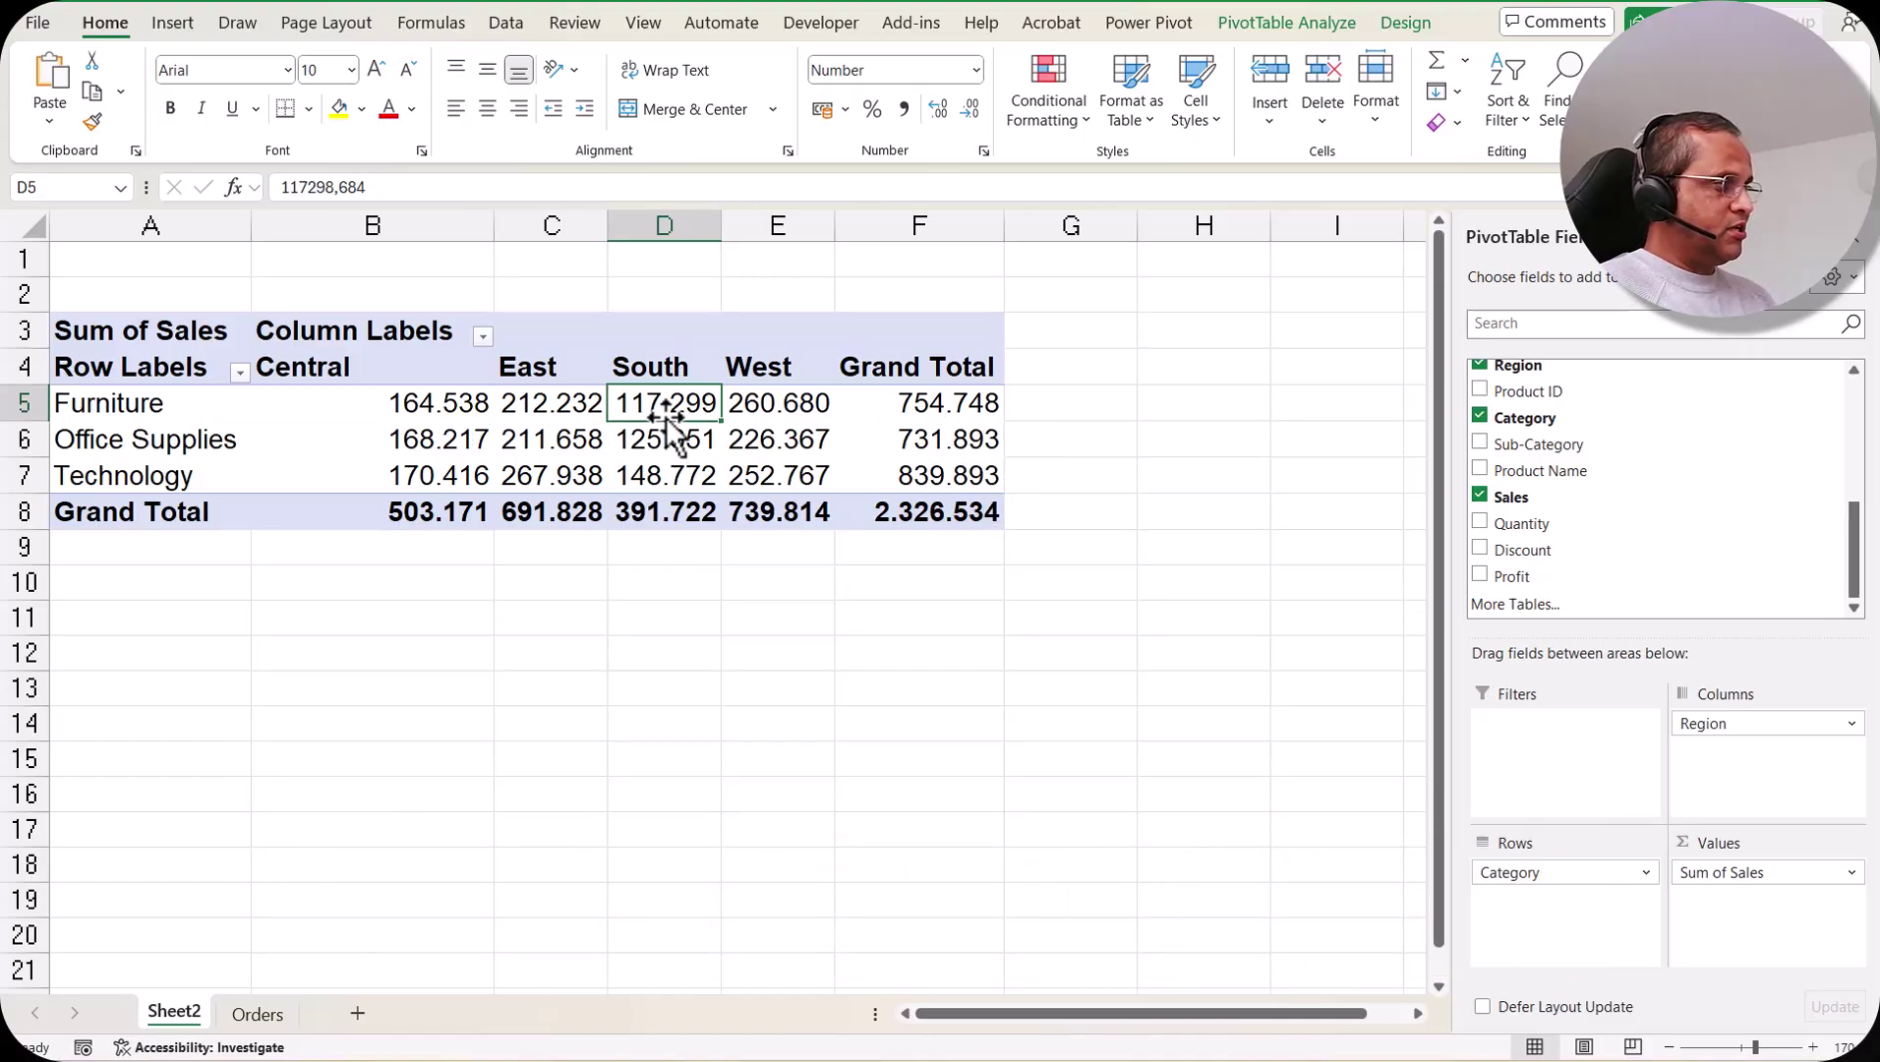
# - Swap the PivotTable fields so that Region is in the rows and Category is in the columns
pyautogui.moveTo(661, 411)
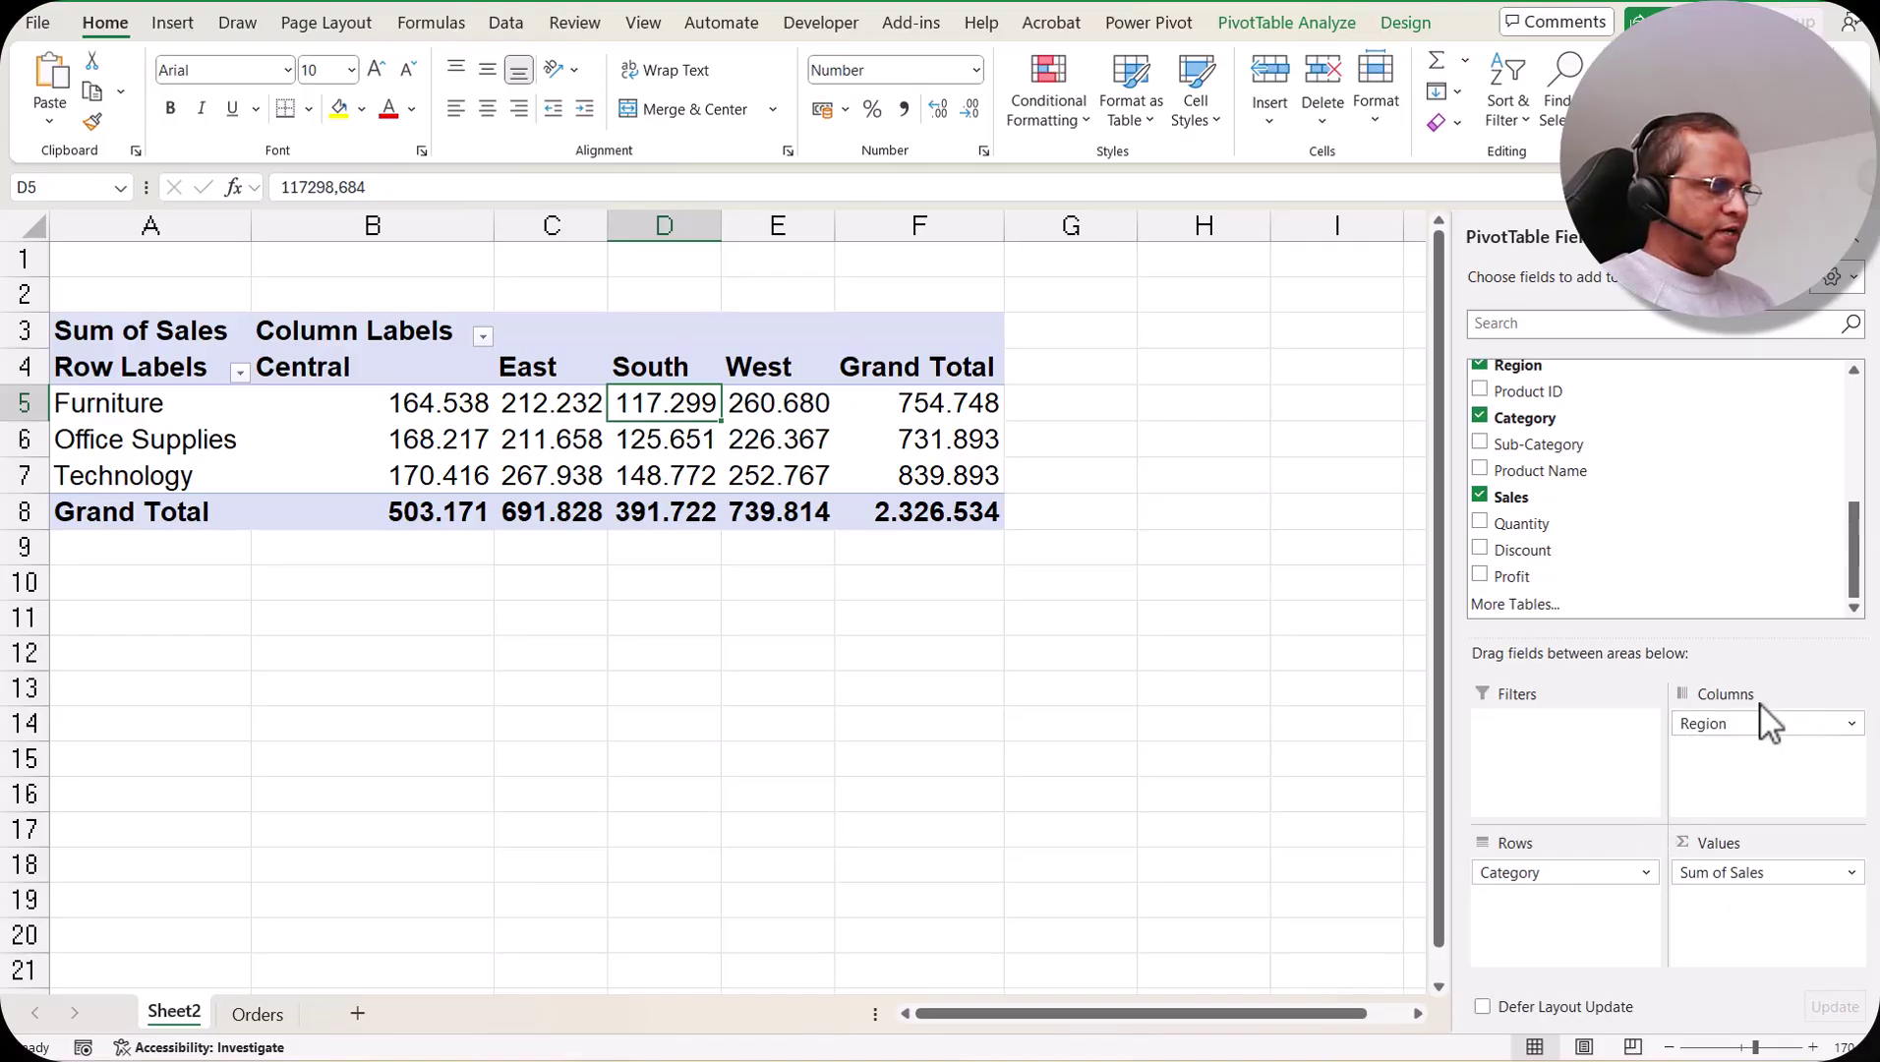
pyautogui.moveTo(1522, 875); pyautogui.dragTo(1584, 934)
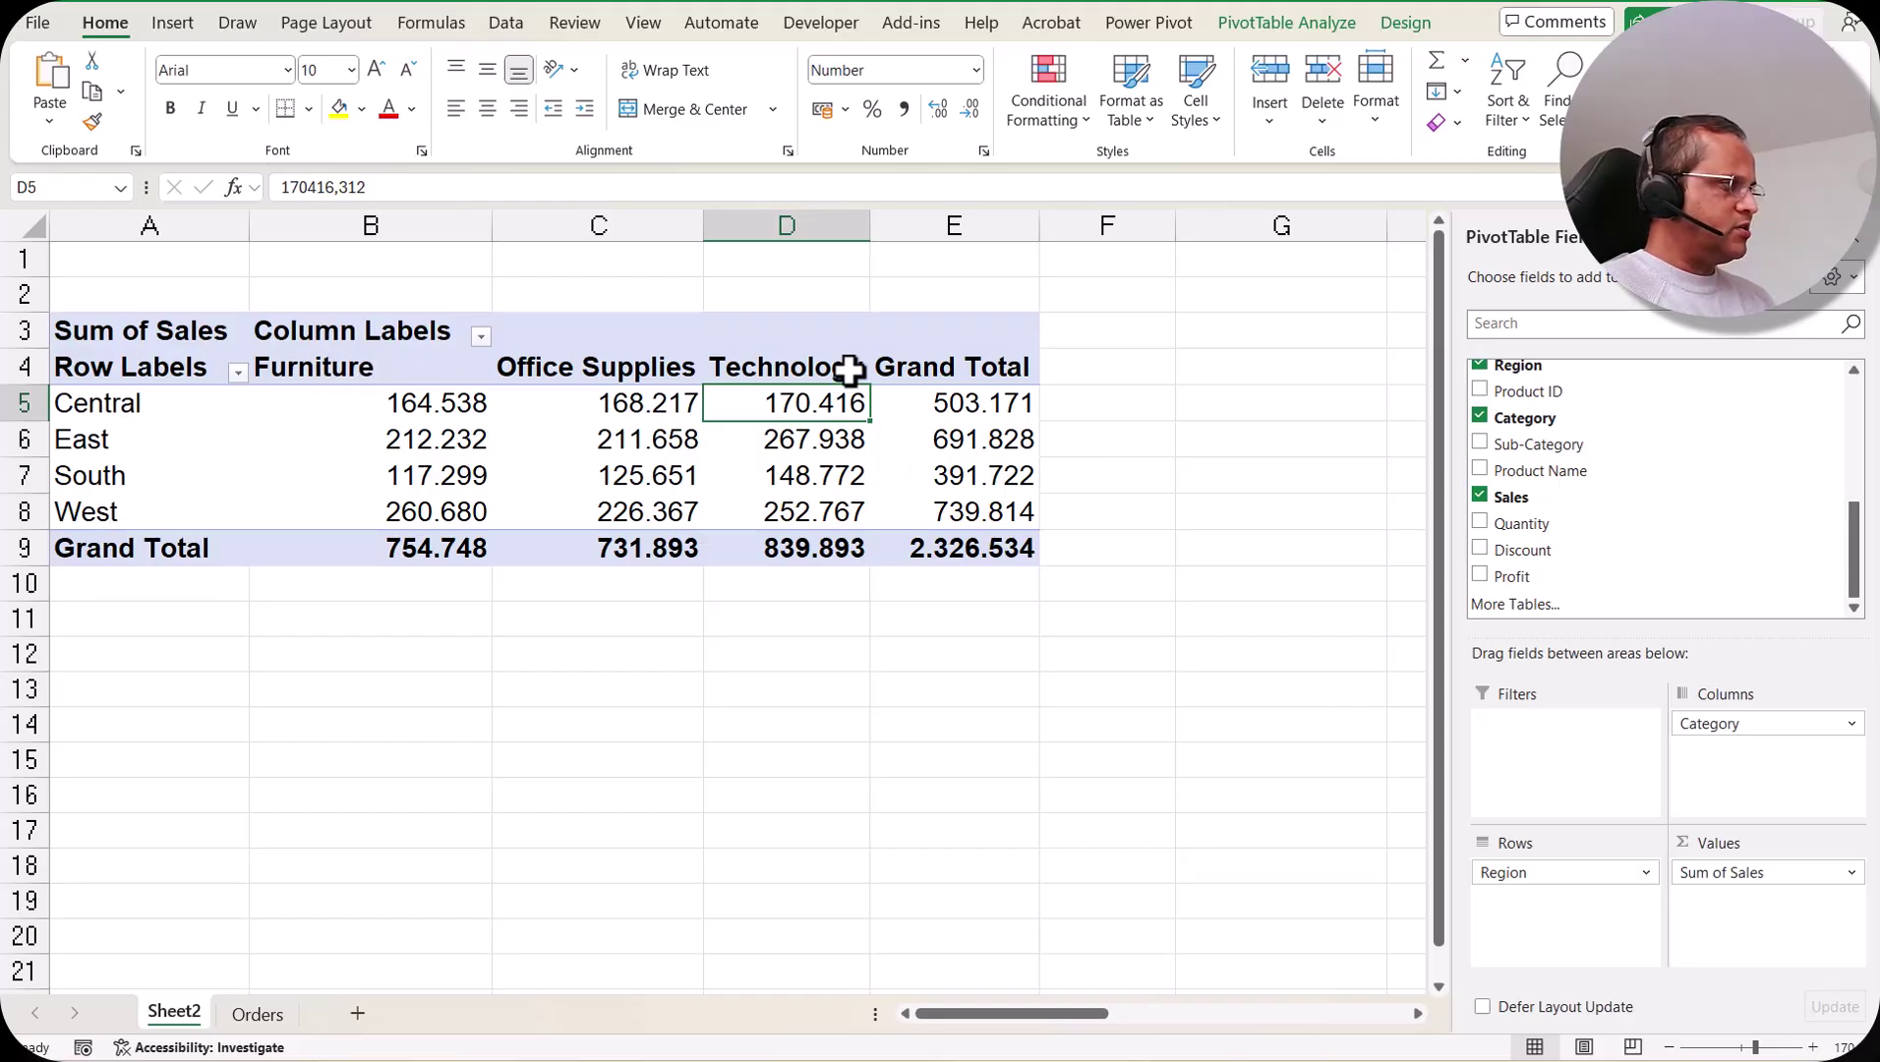
pyautogui.moveTo(452, 502)
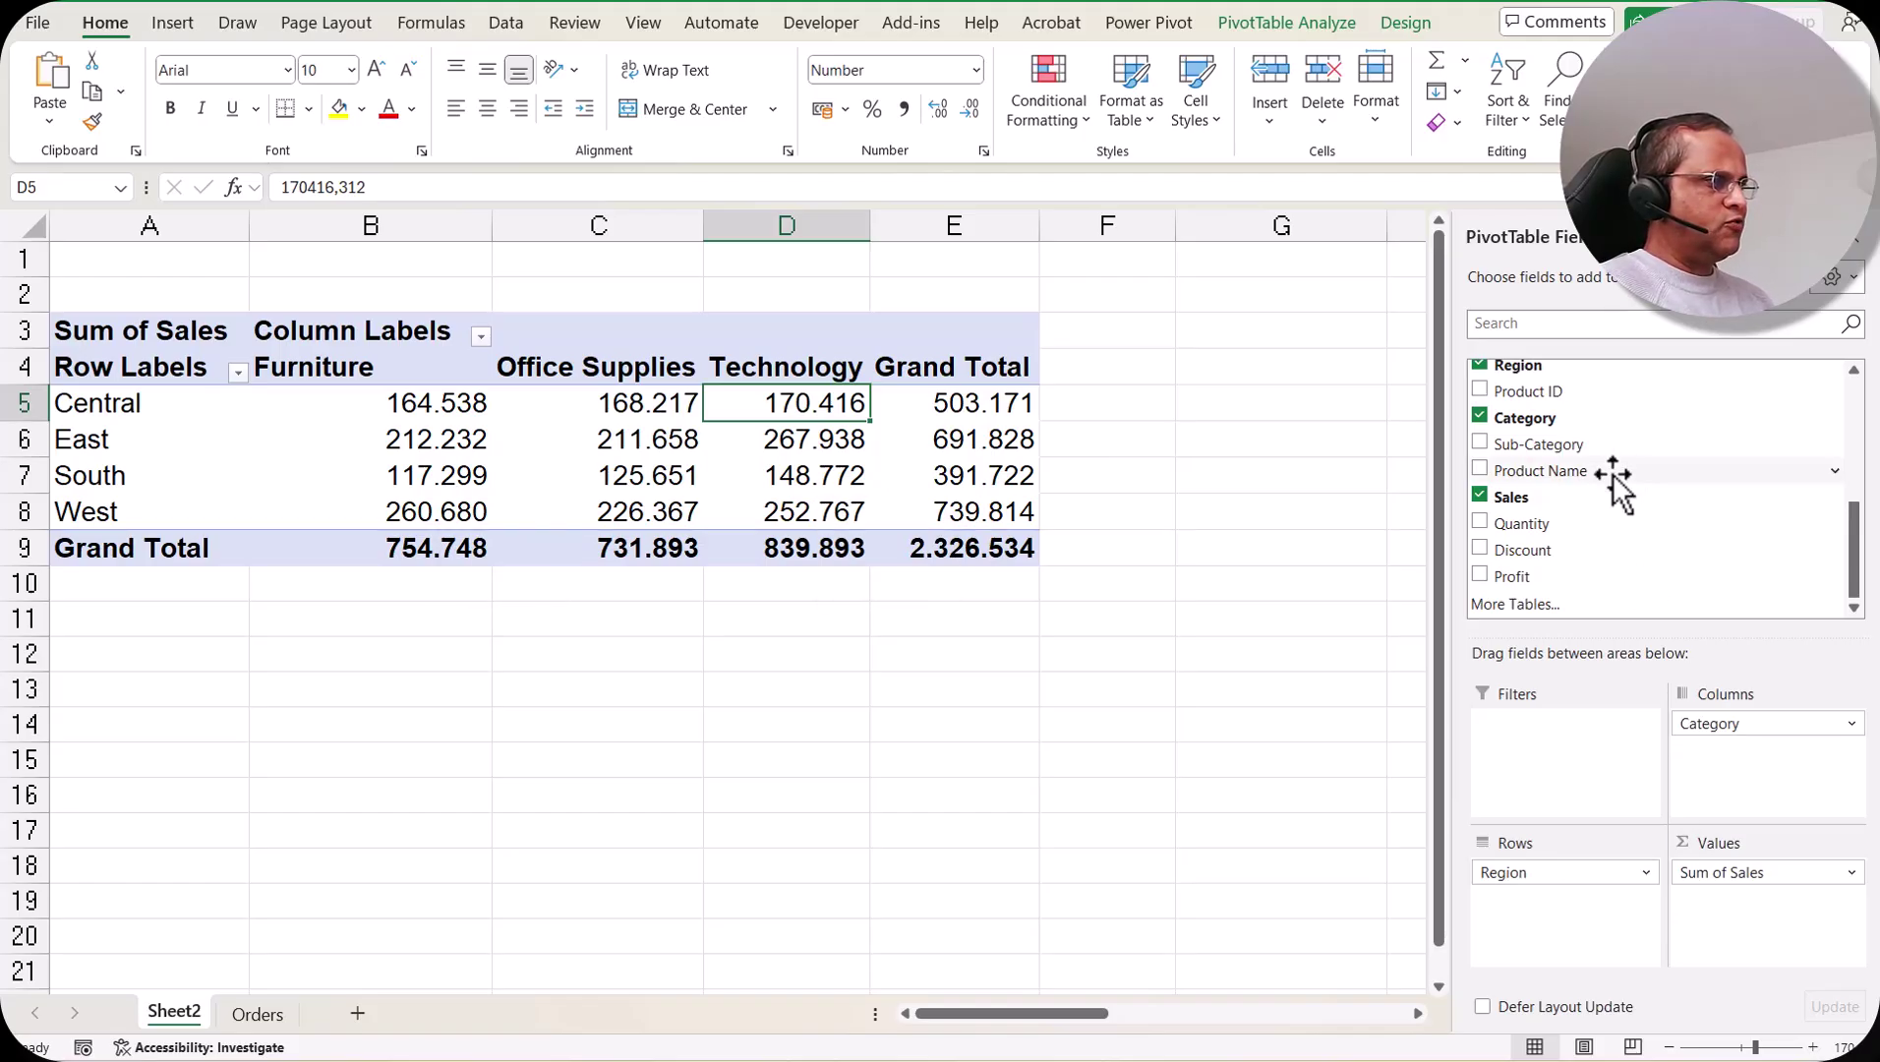
# - Replace Region with Segment in the PivotTable rows and Category with Ship Mode in the columns
pyautogui.scroll(4, 1604, 535)
pyautogui.scroll(-2, 1563, 561)
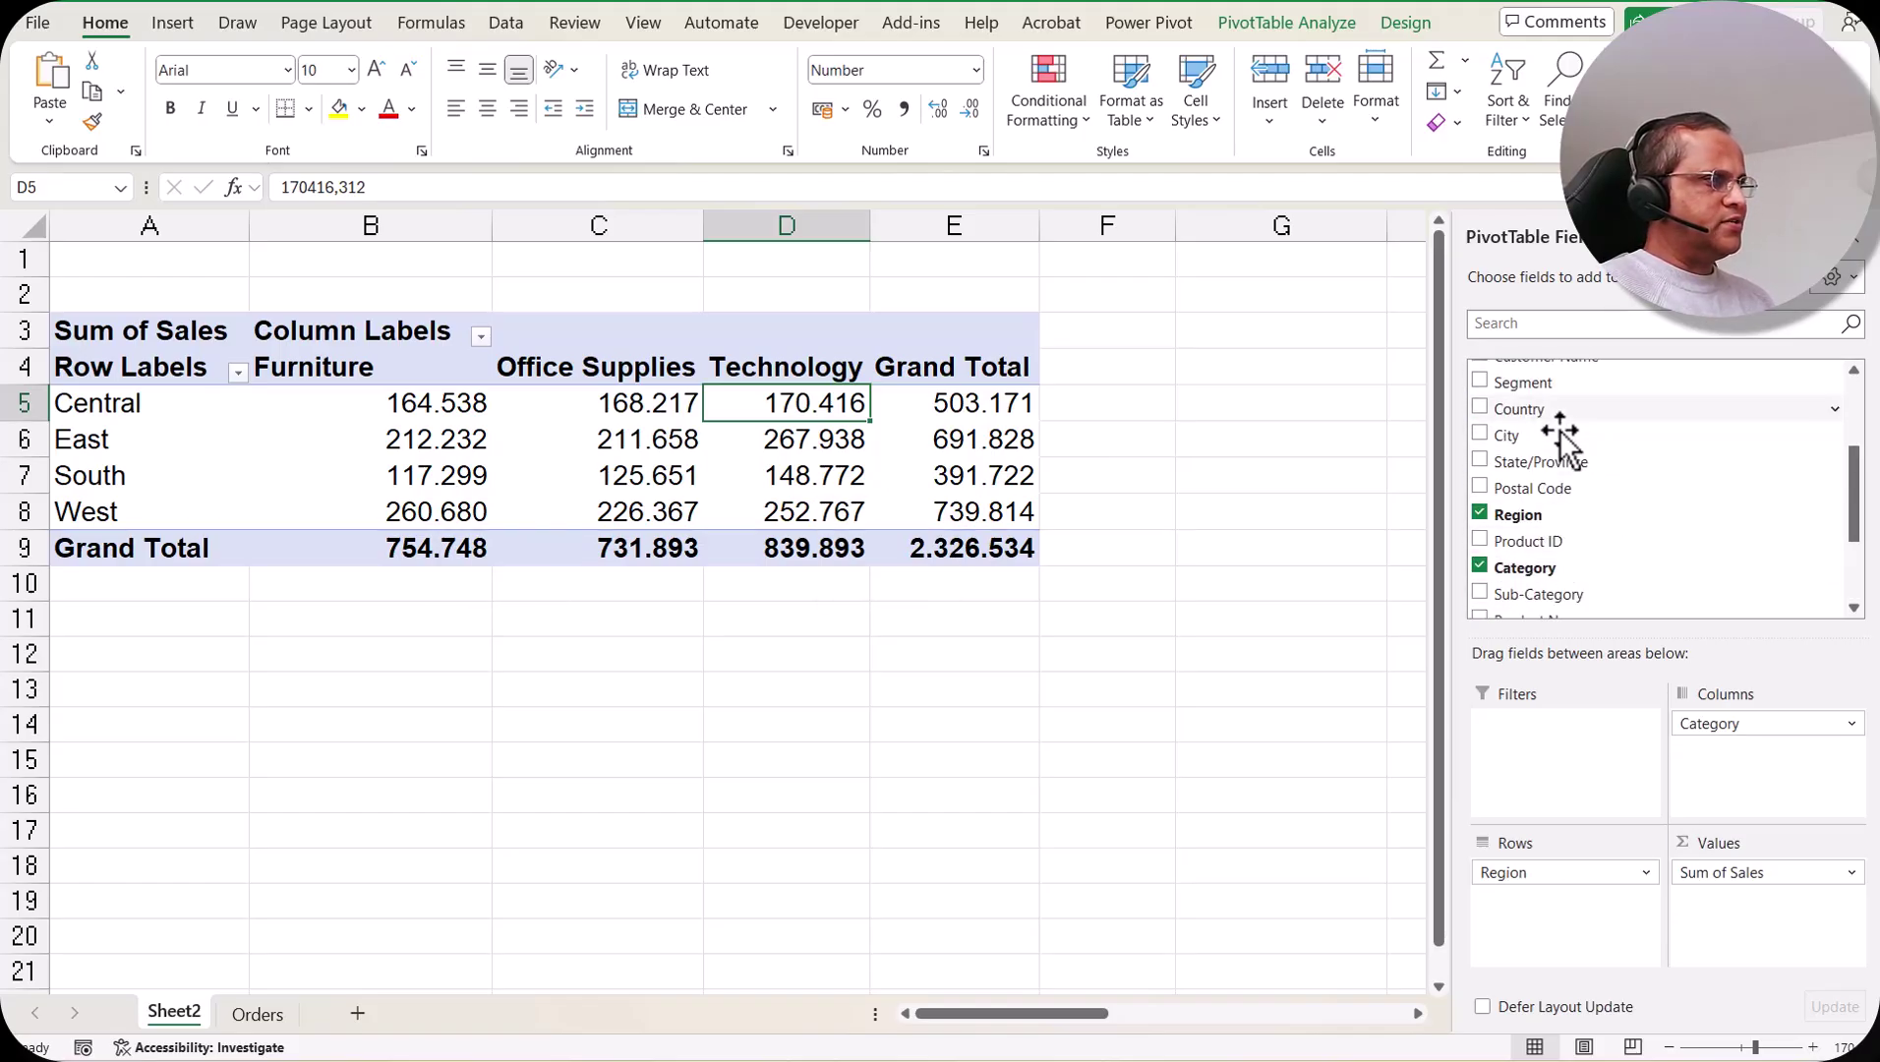
pyautogui.scroll(2, 1555, 448)
pyautogui.moveTo(1566, 876); pyautogui.dragTo(1293, 777)
pyautogui.moveTo(1450, 880); pyautogui.dragTo(1453, 902)
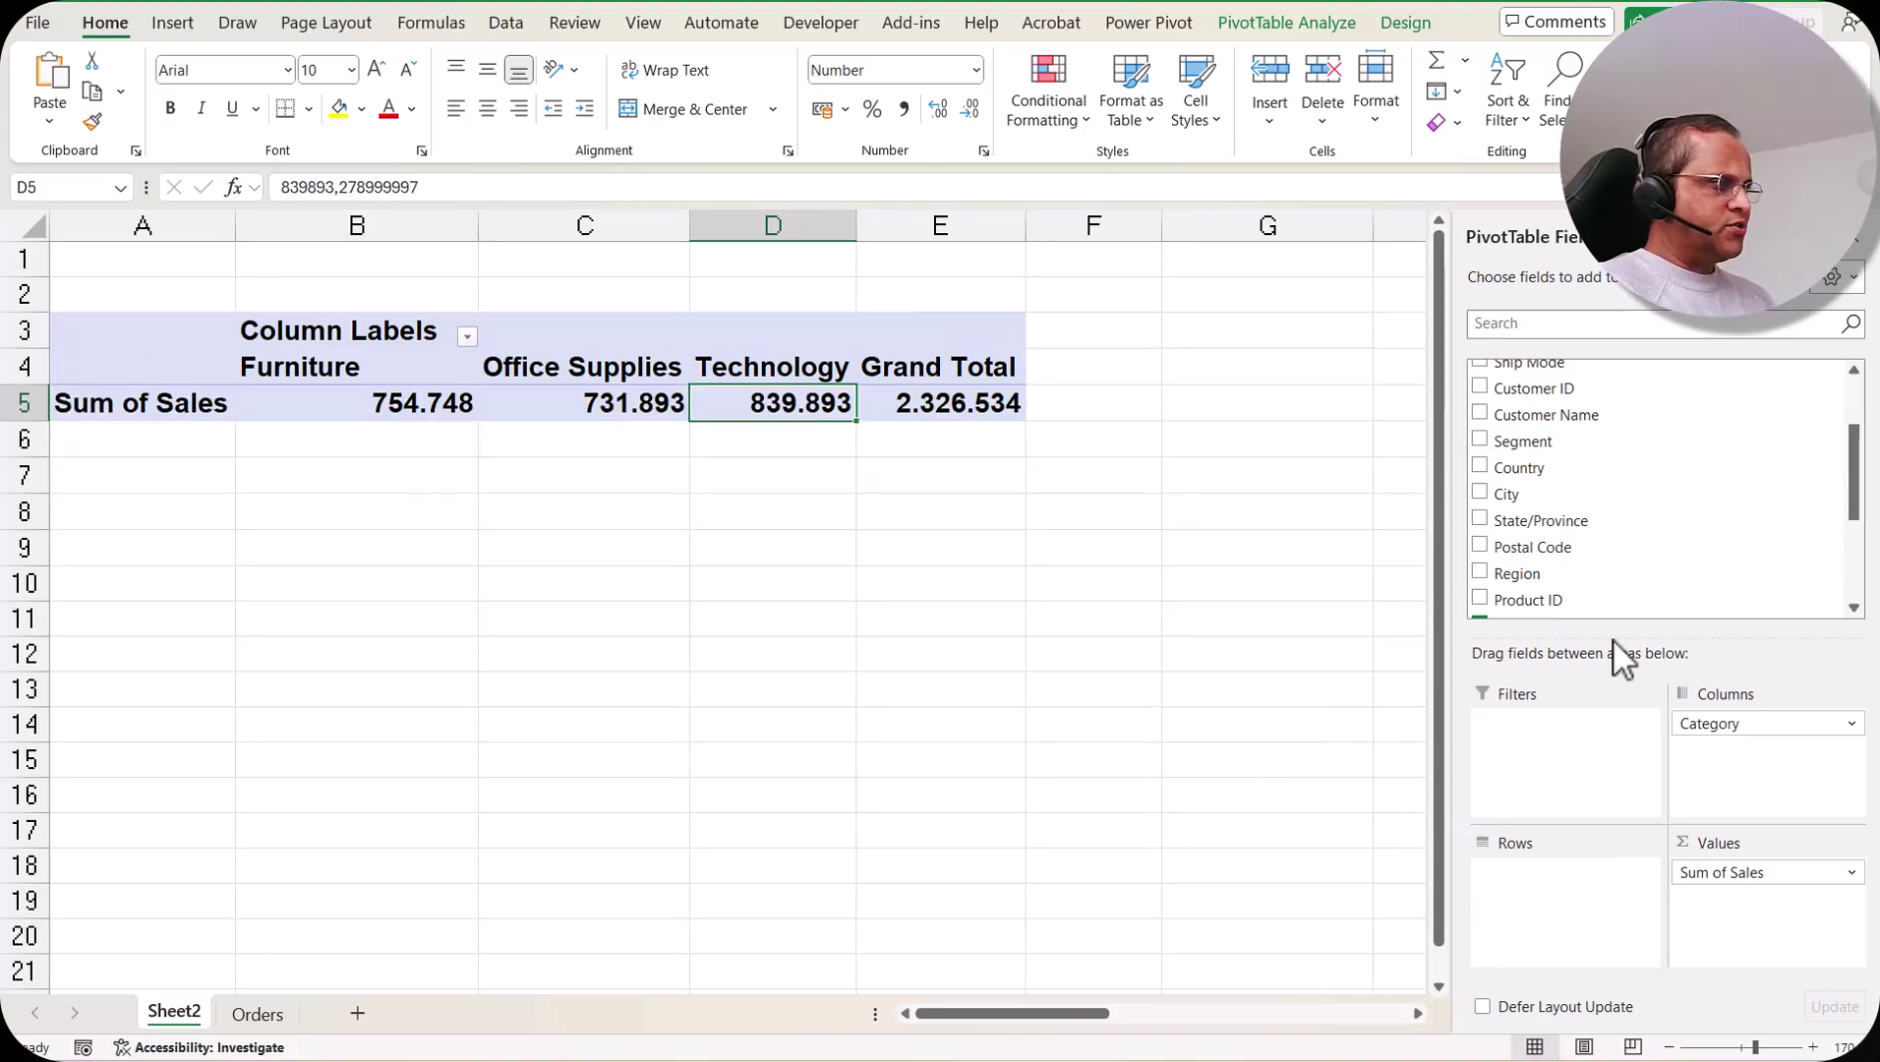
pyautogui.scroll(2, 1504, 555)
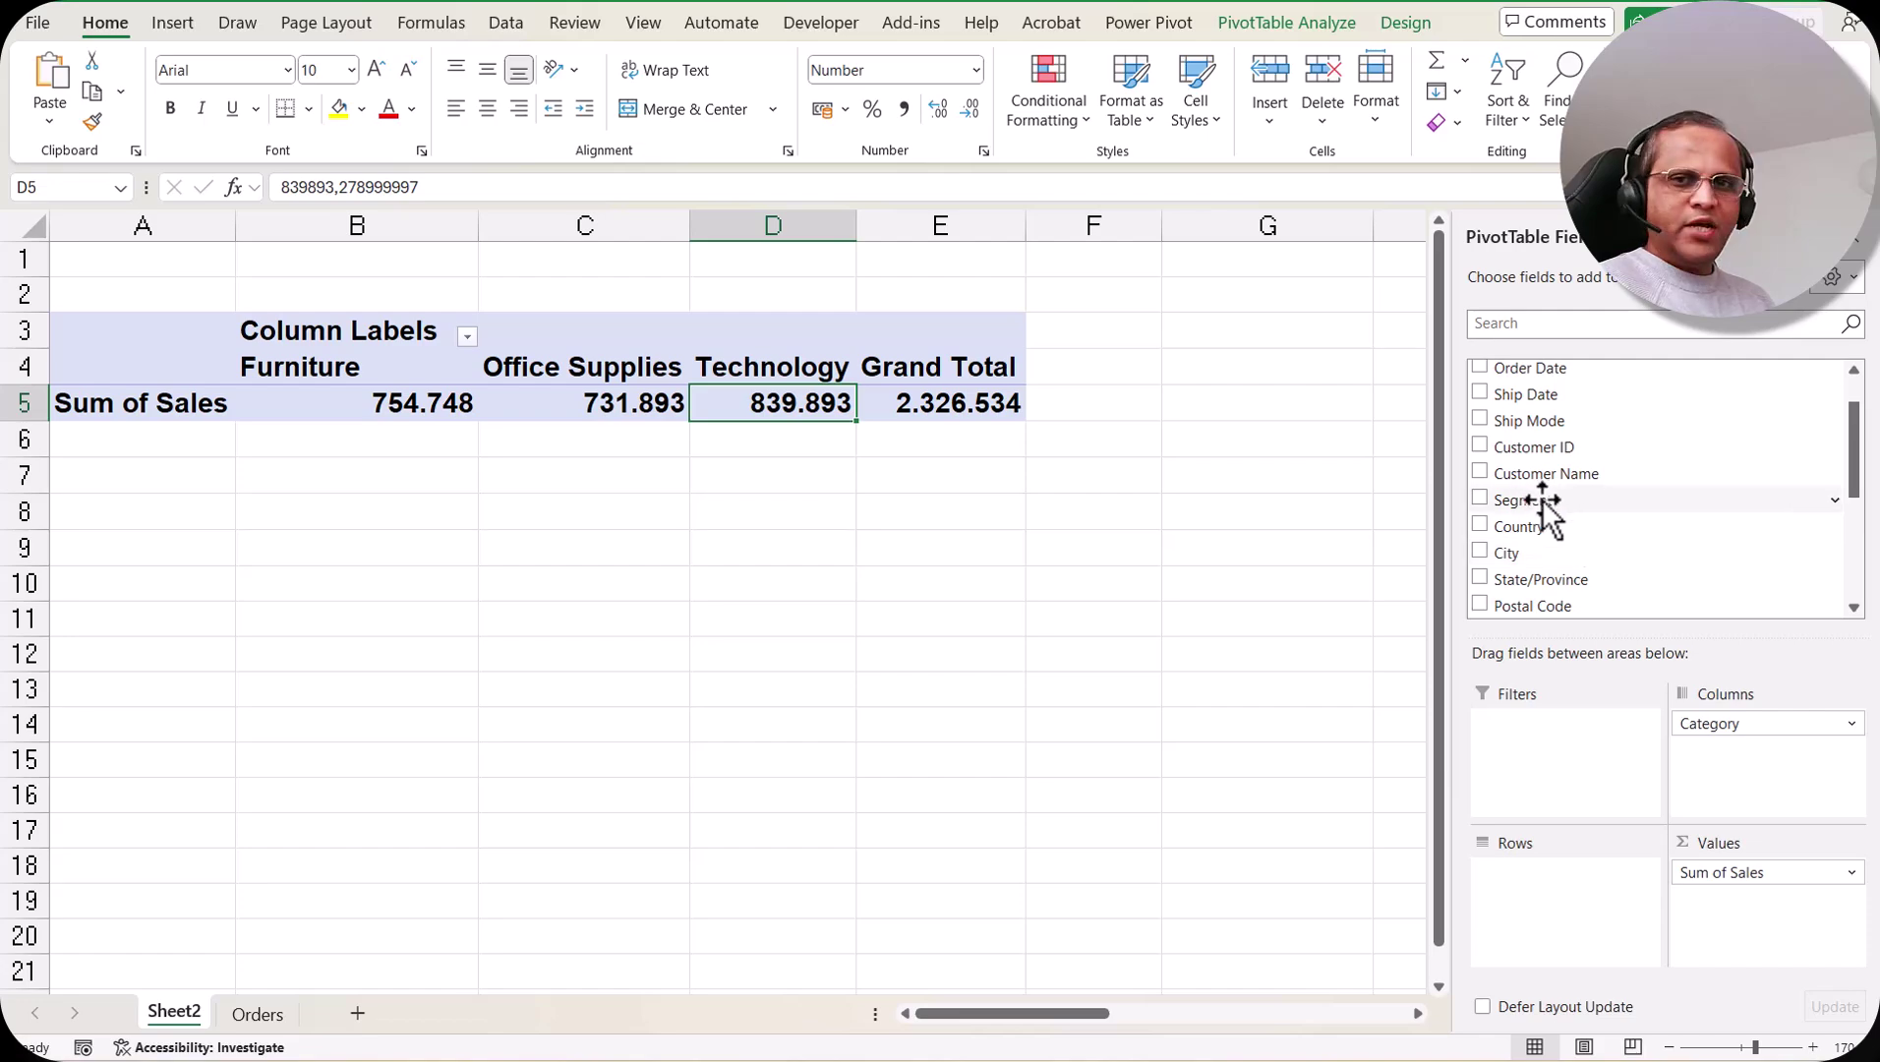
pyautogui.moveTo(1542, 497); pyautogui.dragTo(1553, 895)
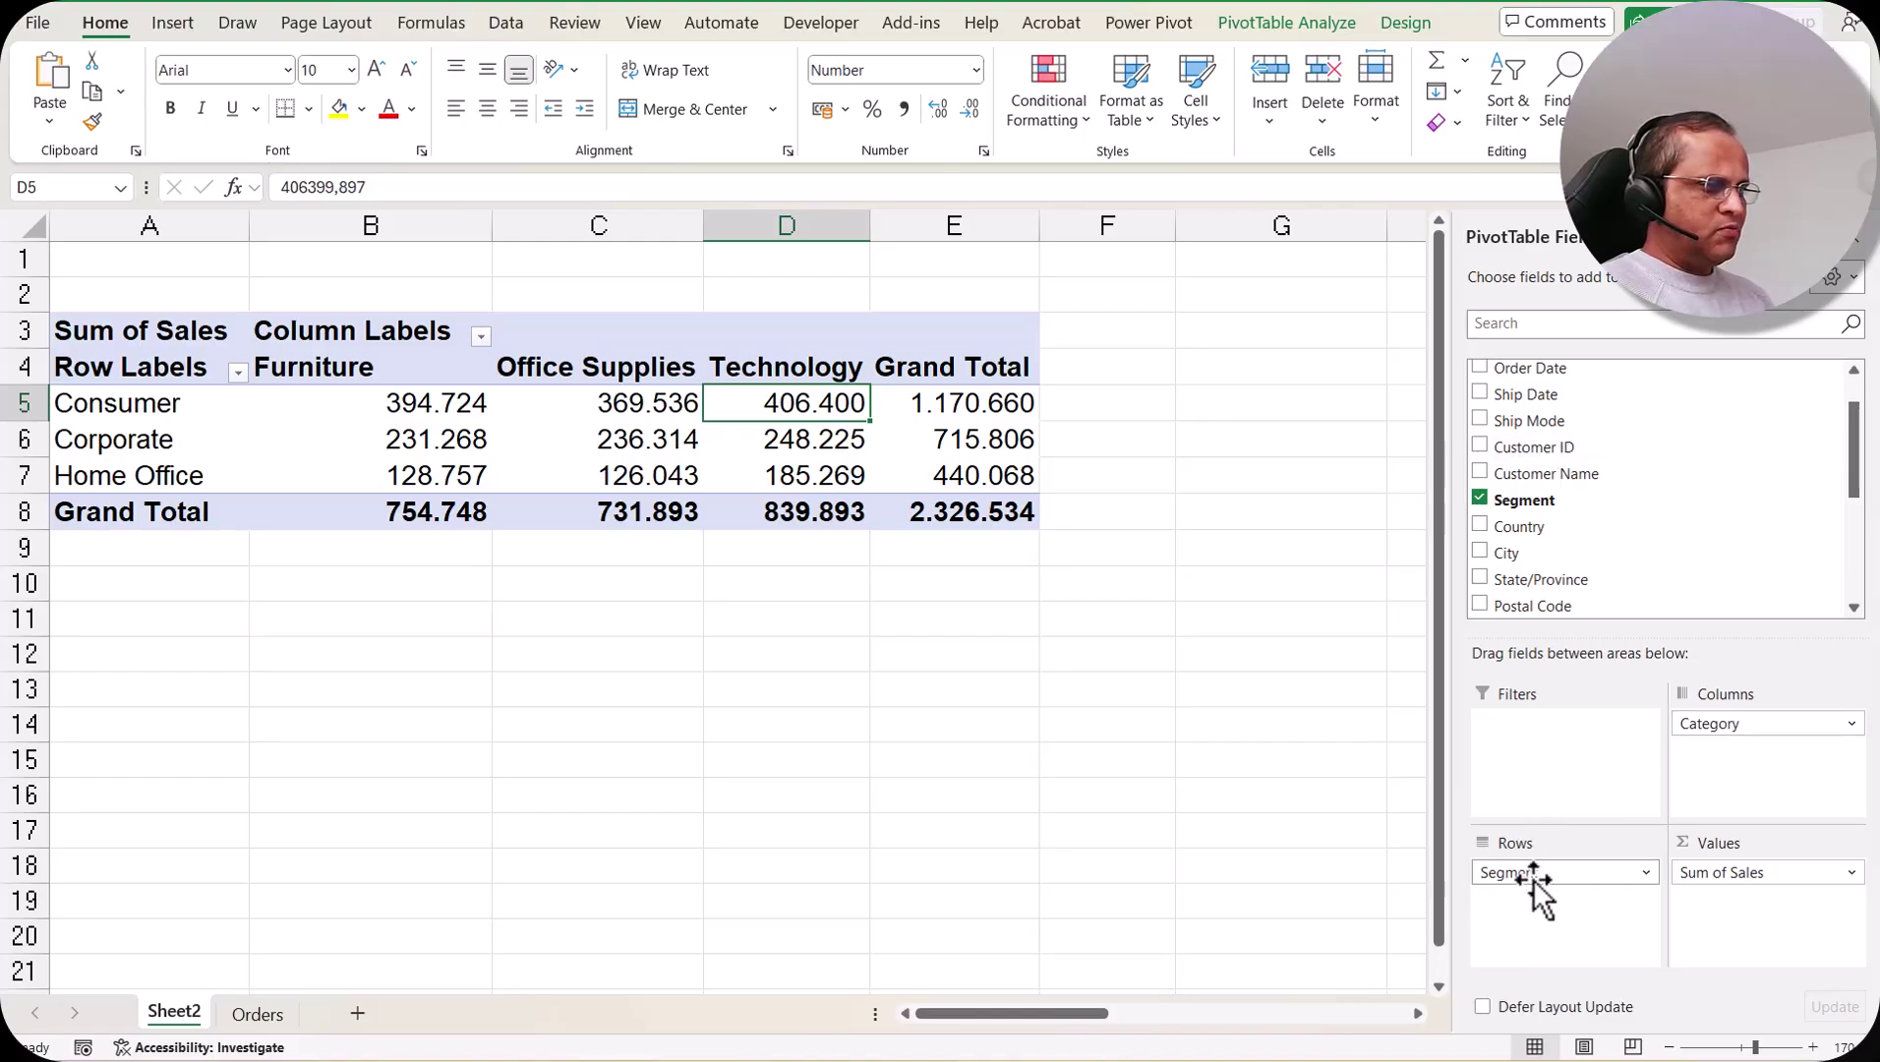
pyautogui.moveTo(1789, 730); pyautogui.dragTo(1308, 668)
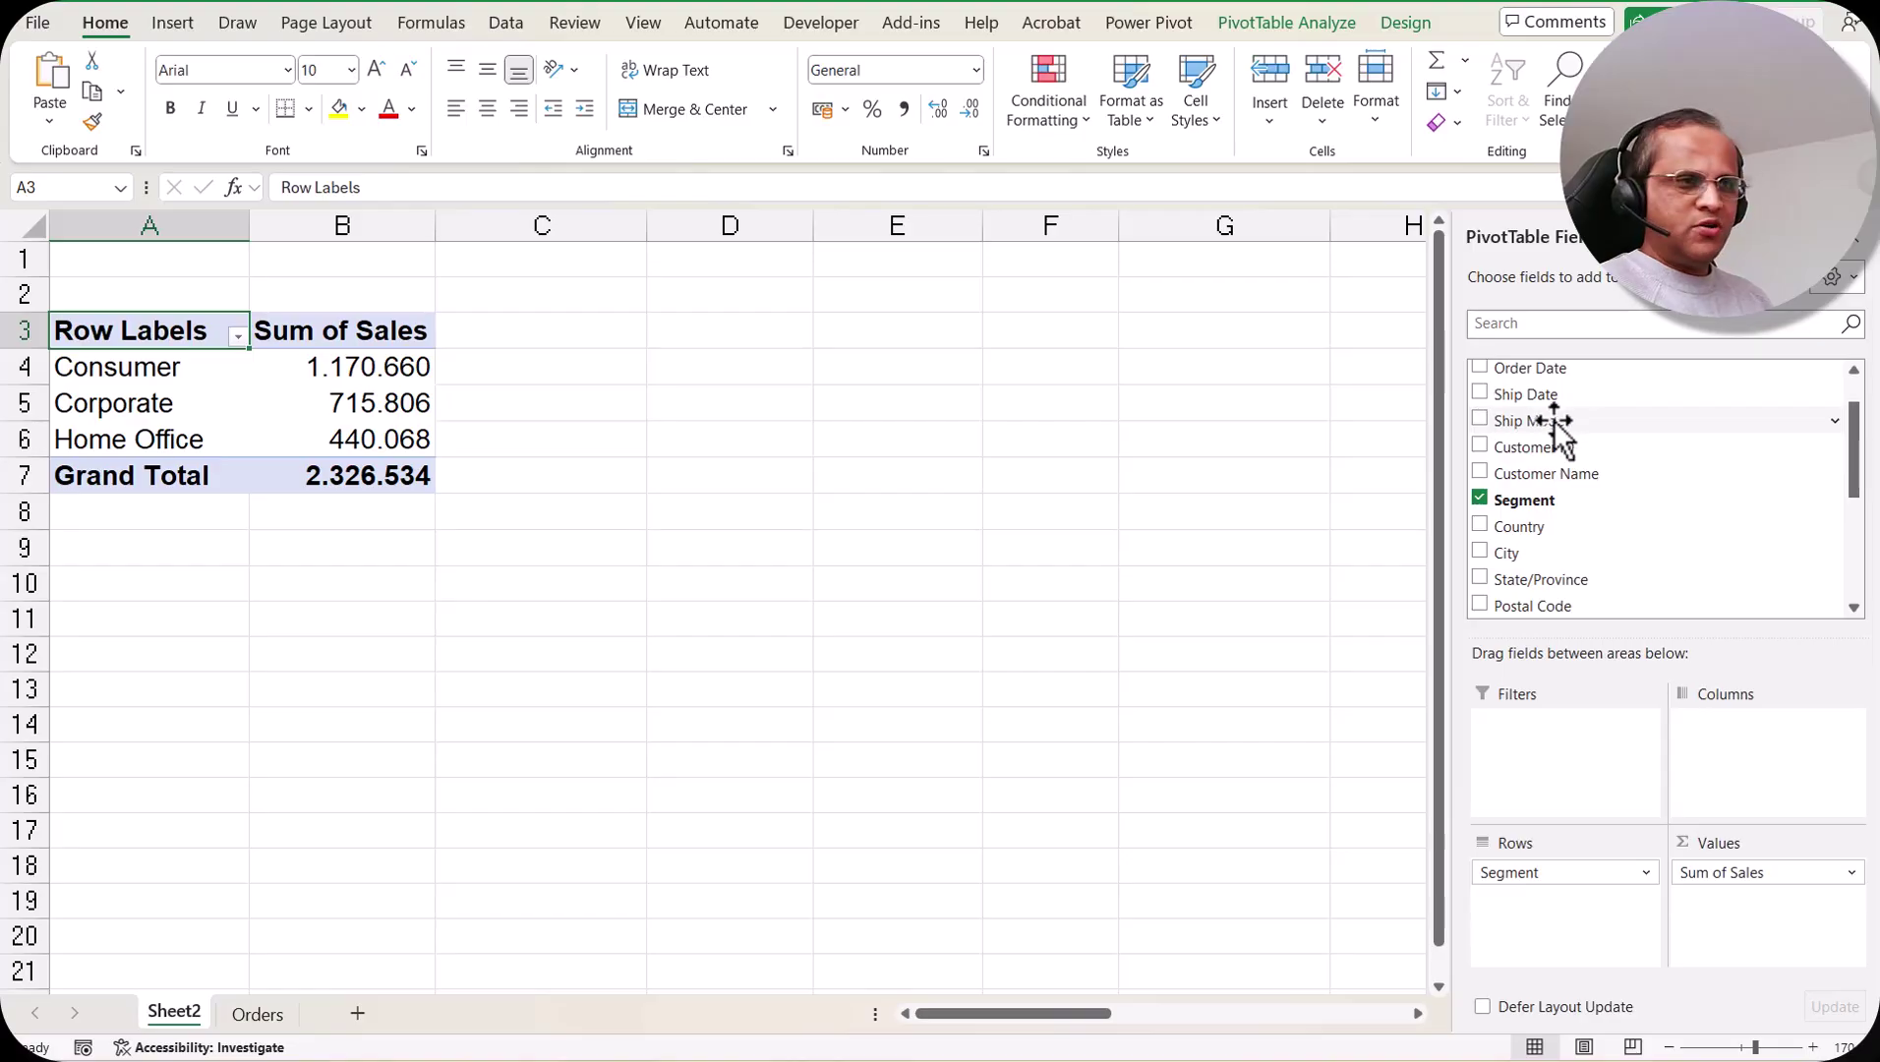
pyautogui.moveTo(1558, 421); pyautogui.dragTo(1750, 758)
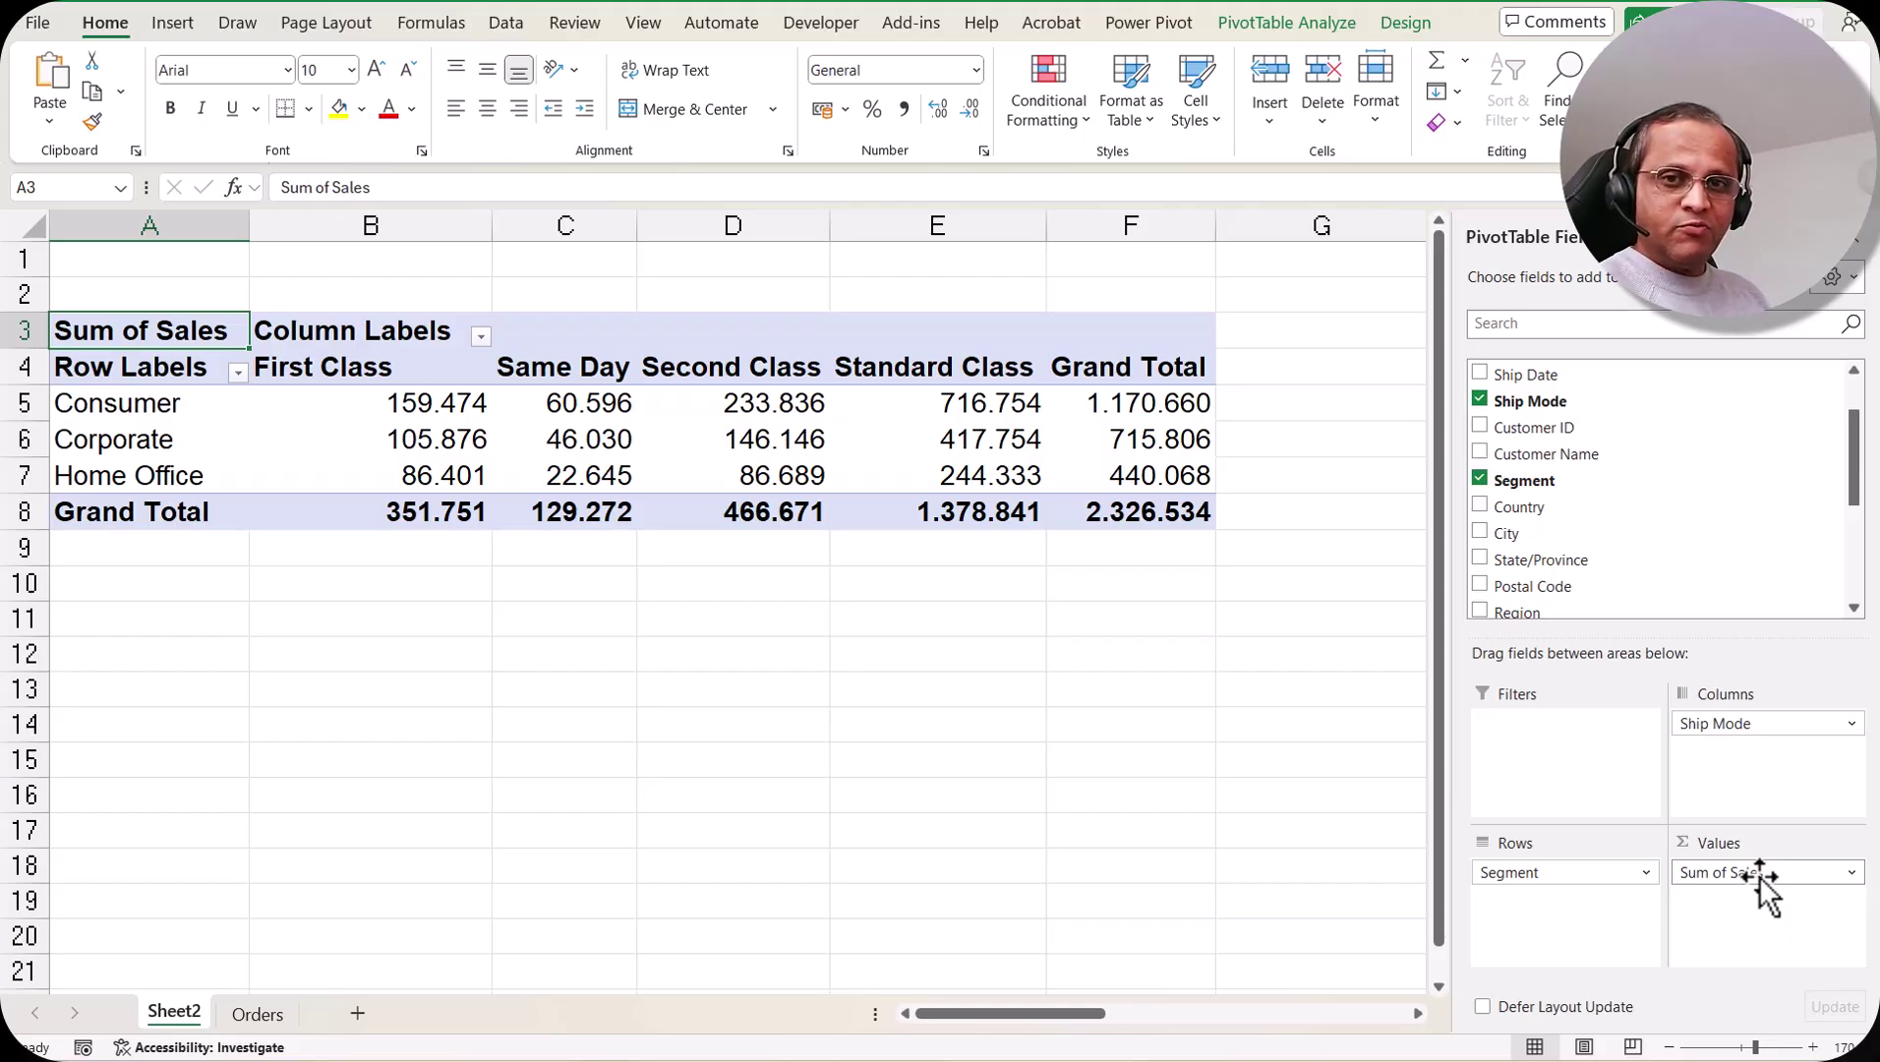
# - Change the value field settings of Sales to summarize by Average
pyautogui.click(1839, 874)
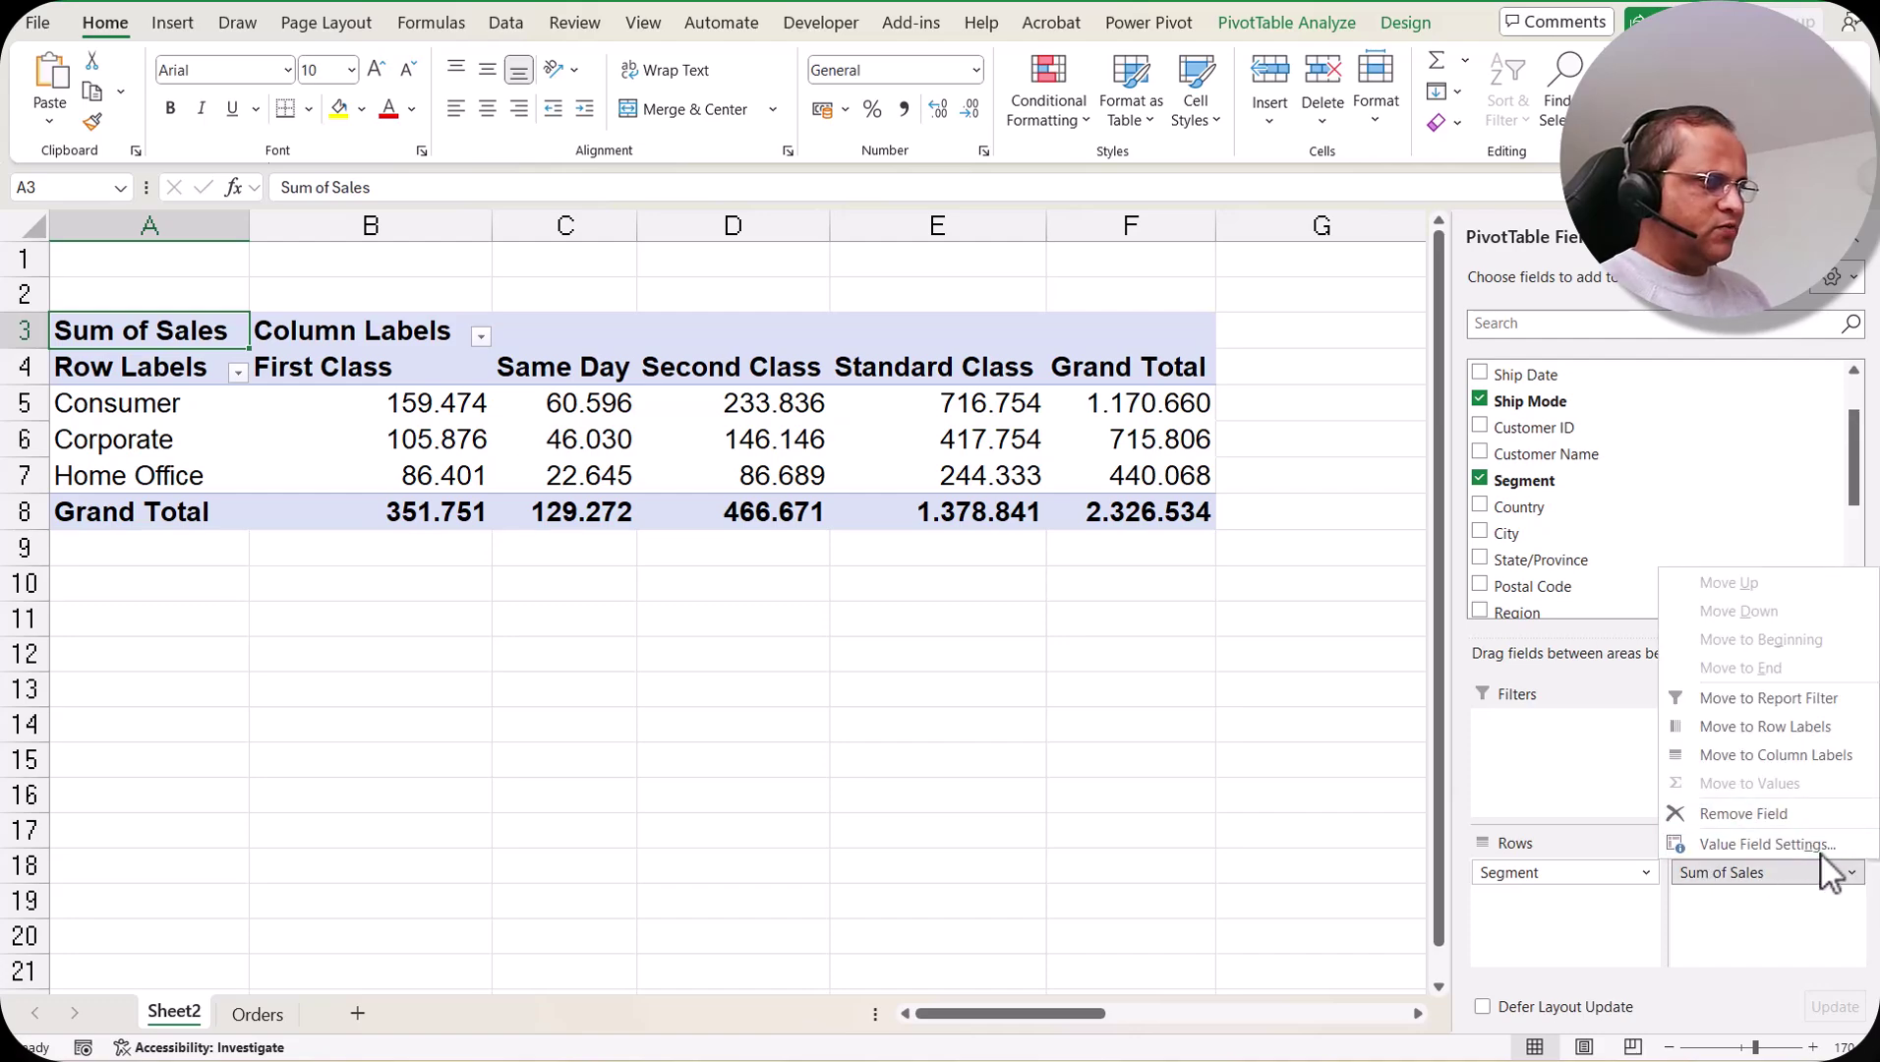
pyautogui.click(1805, 848)
pyautogui.moveTo(866, 306); pyautogui.dragTo(860, 328)
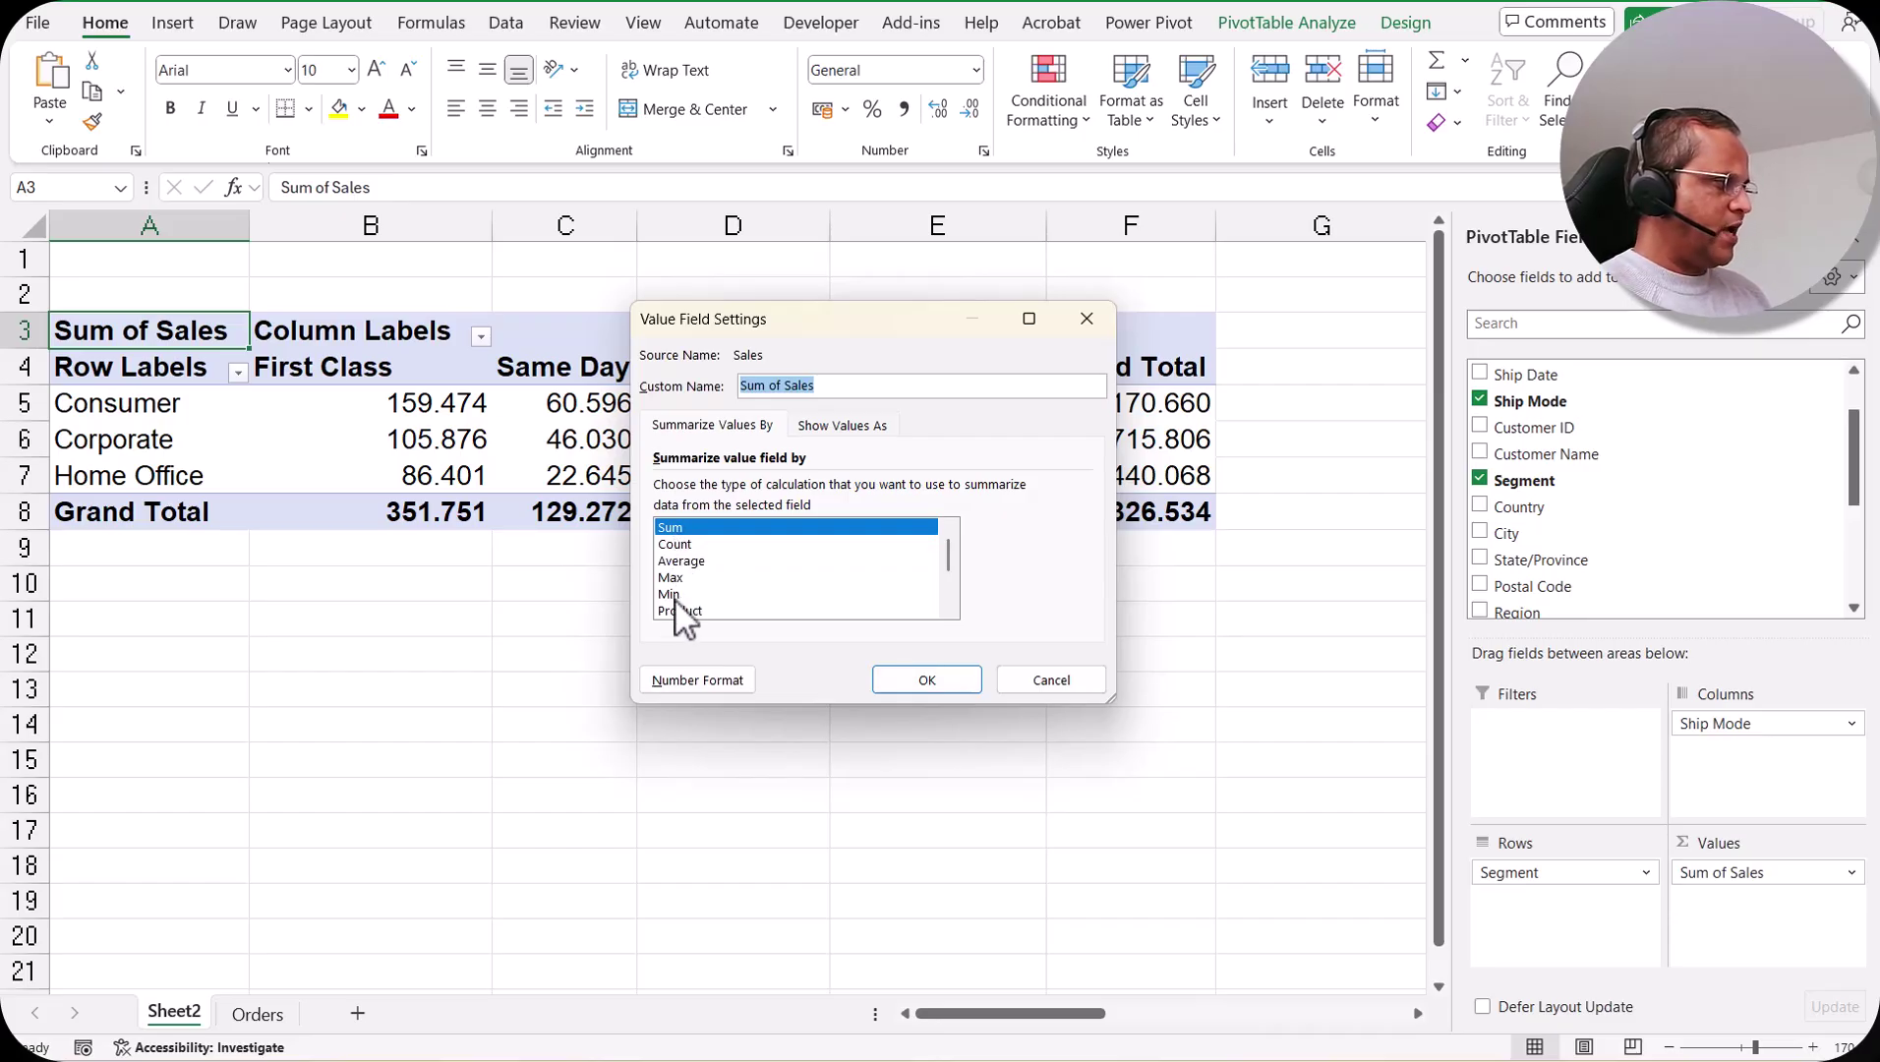
pyautogui.scroll(-2, 955, 559)
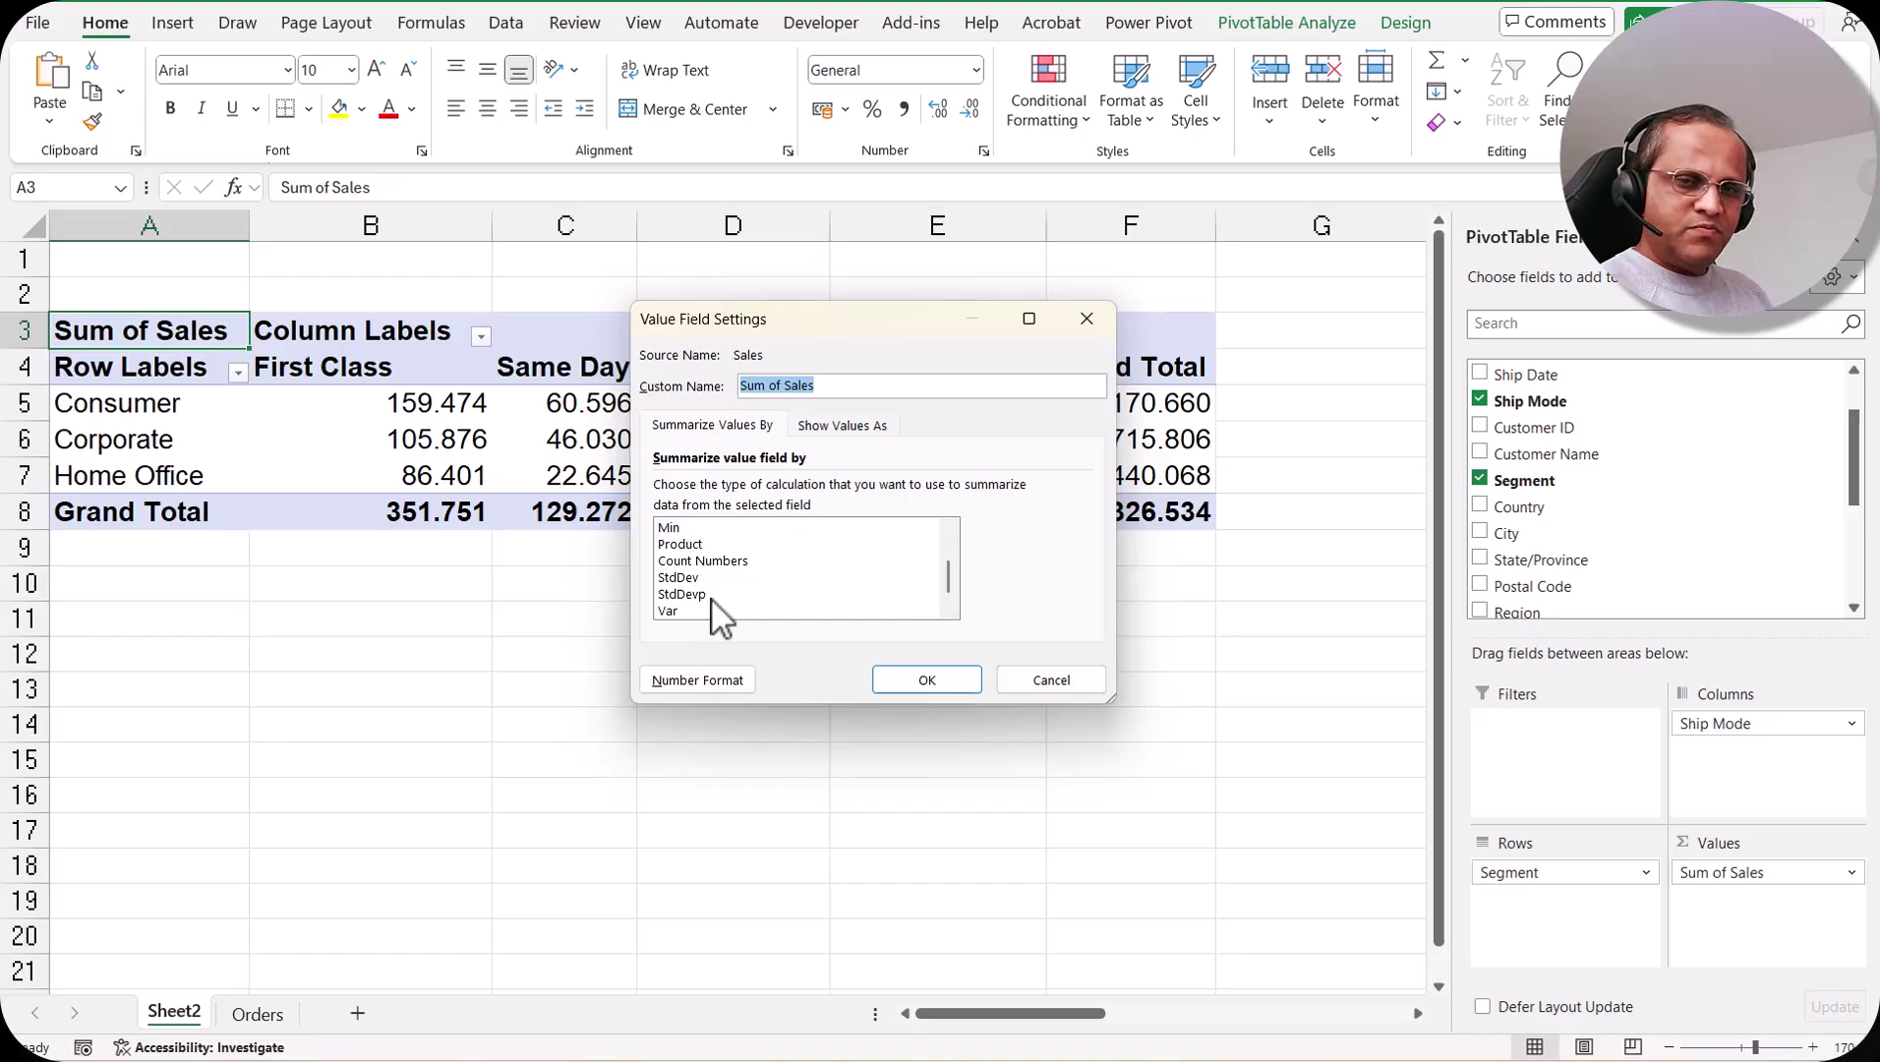
pyautogui.moveTo(949, 582); pyautogui.dragTo(950, 529)
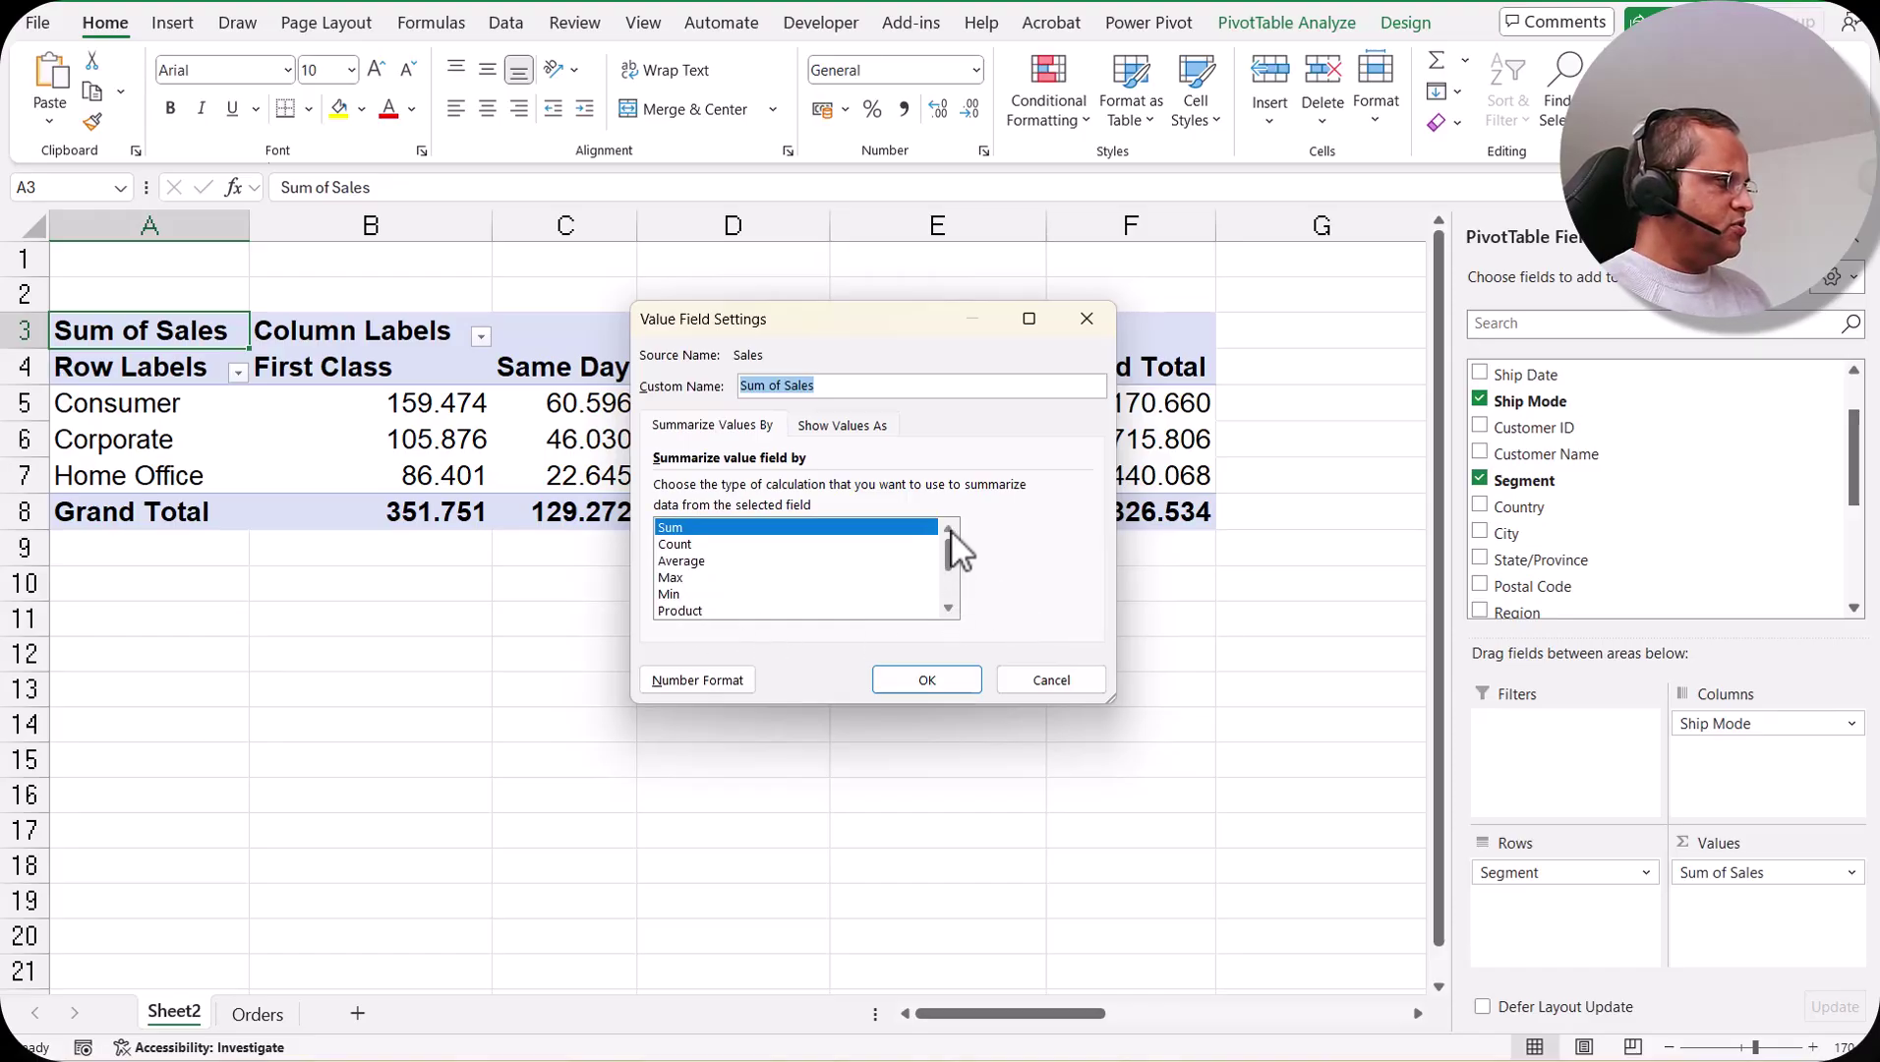
pyautogui.click(689, 562)
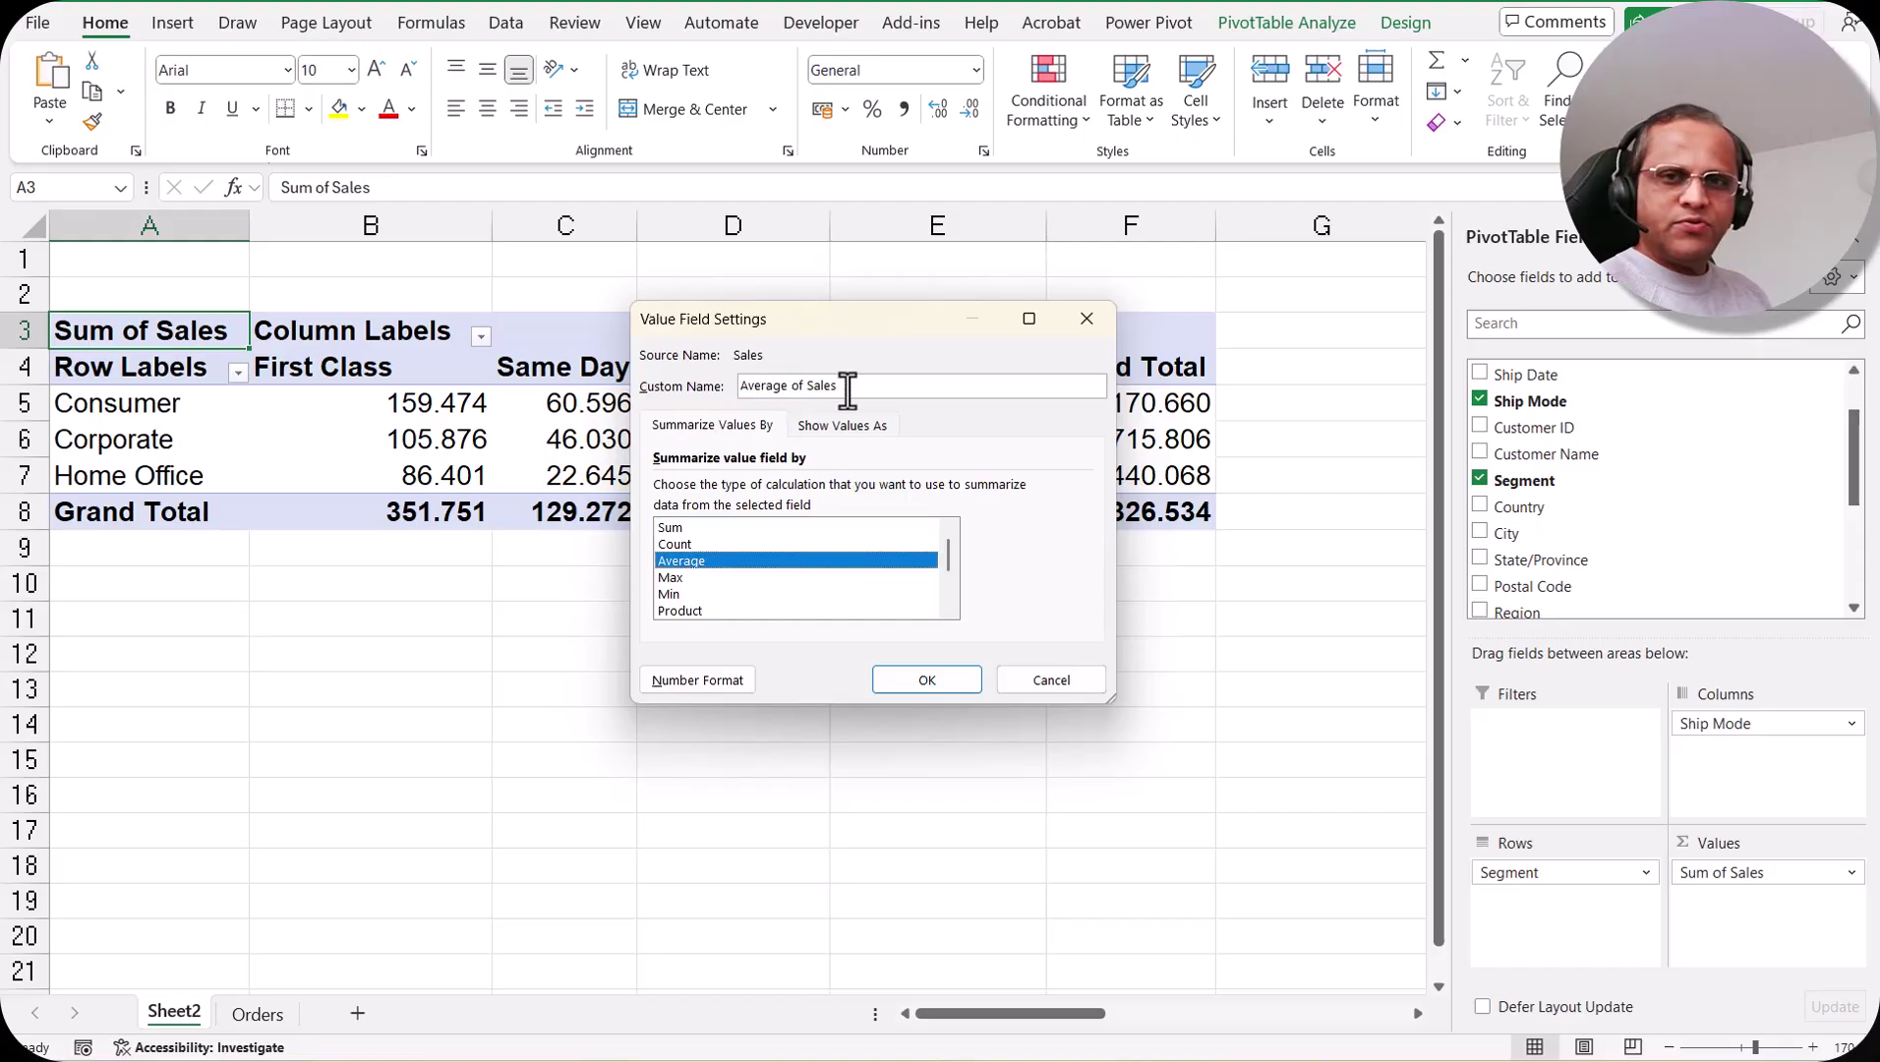
pyautogui.click(901, 672)
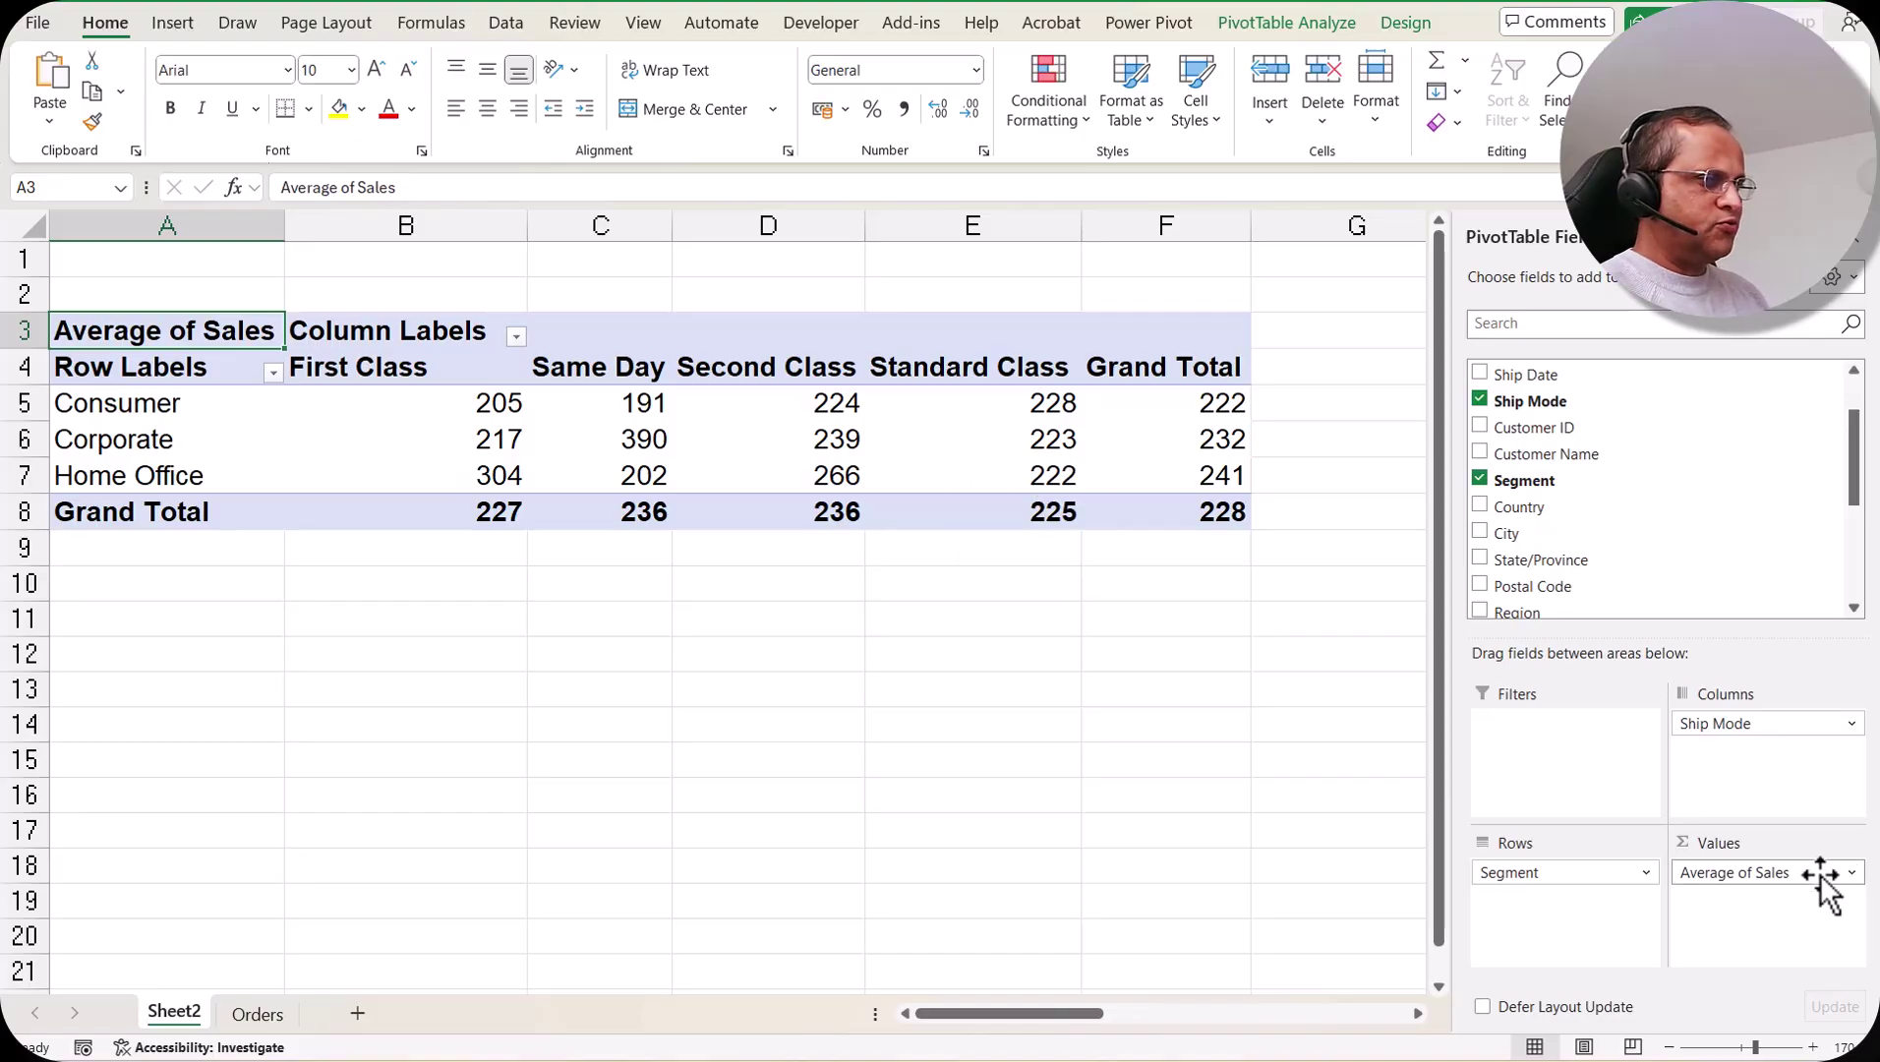
# - Summarize the PivotTable's Sales values by Sum again
pyautogui.click(1851, 872)
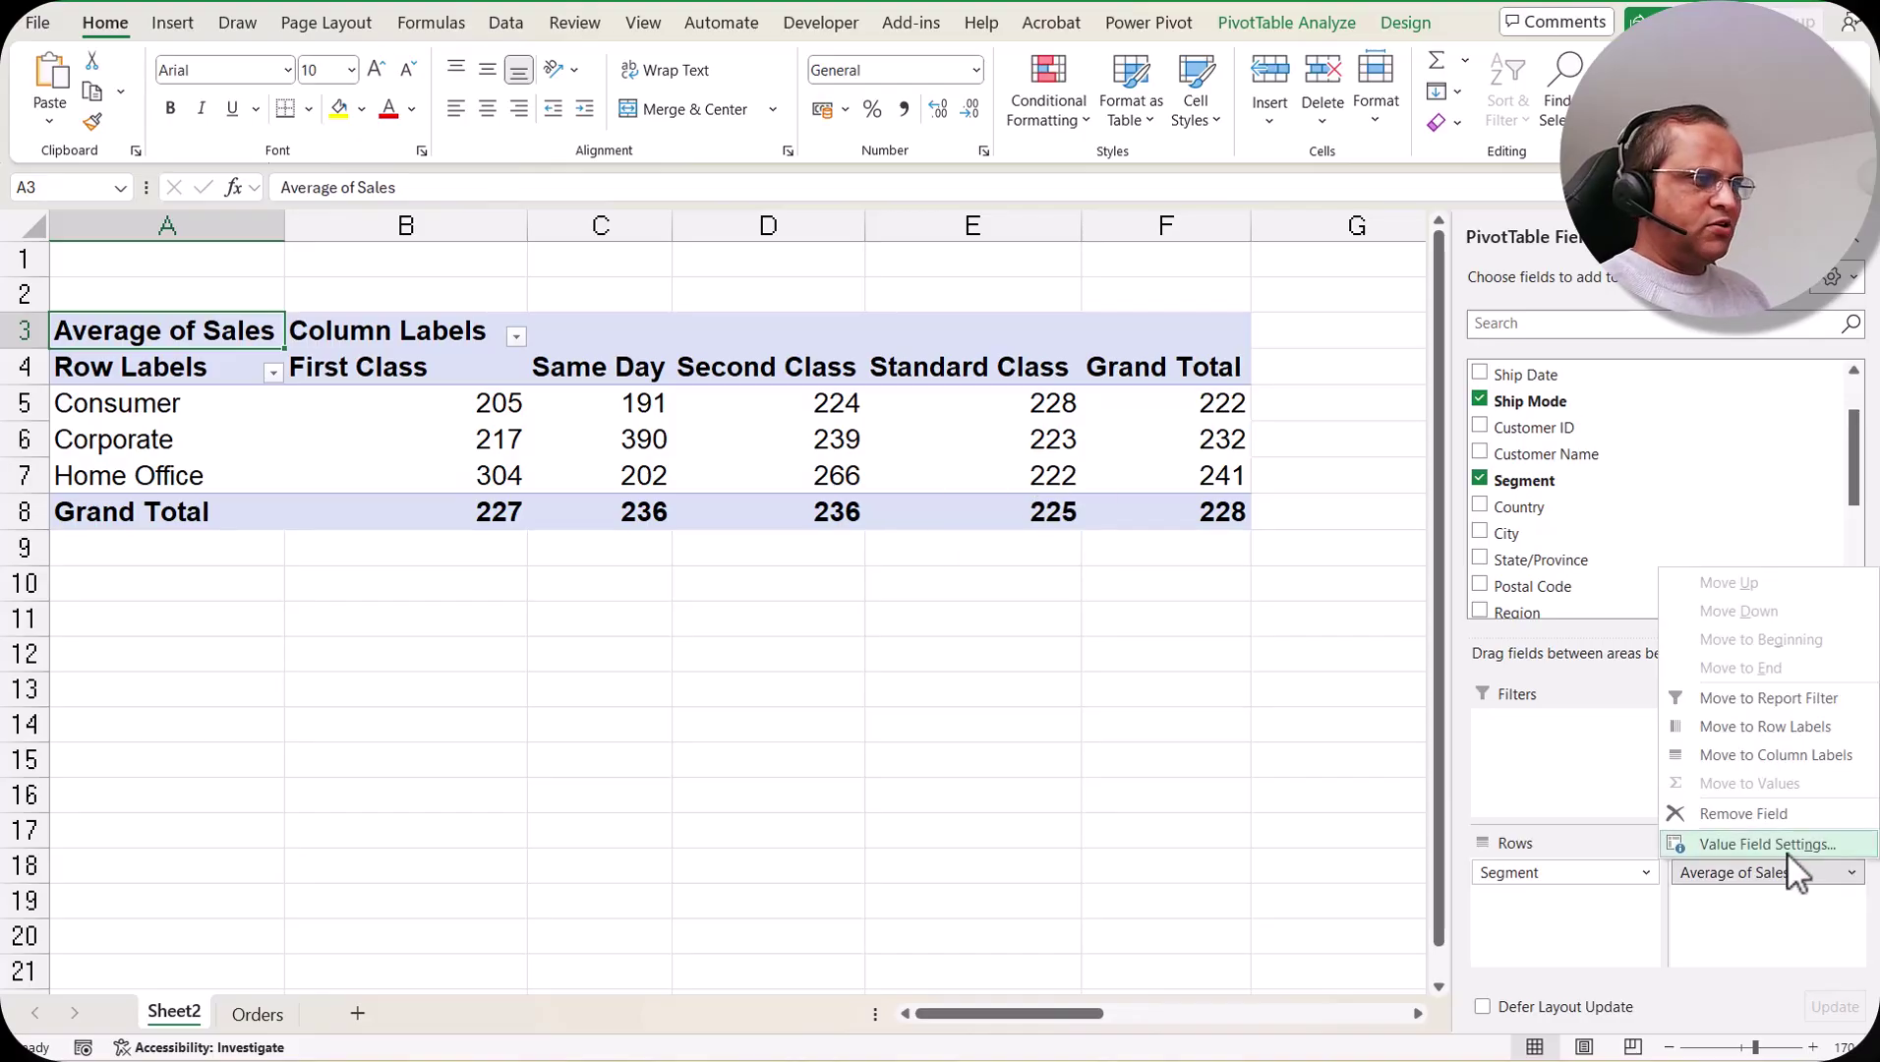
pyautogui.click(974, 442)
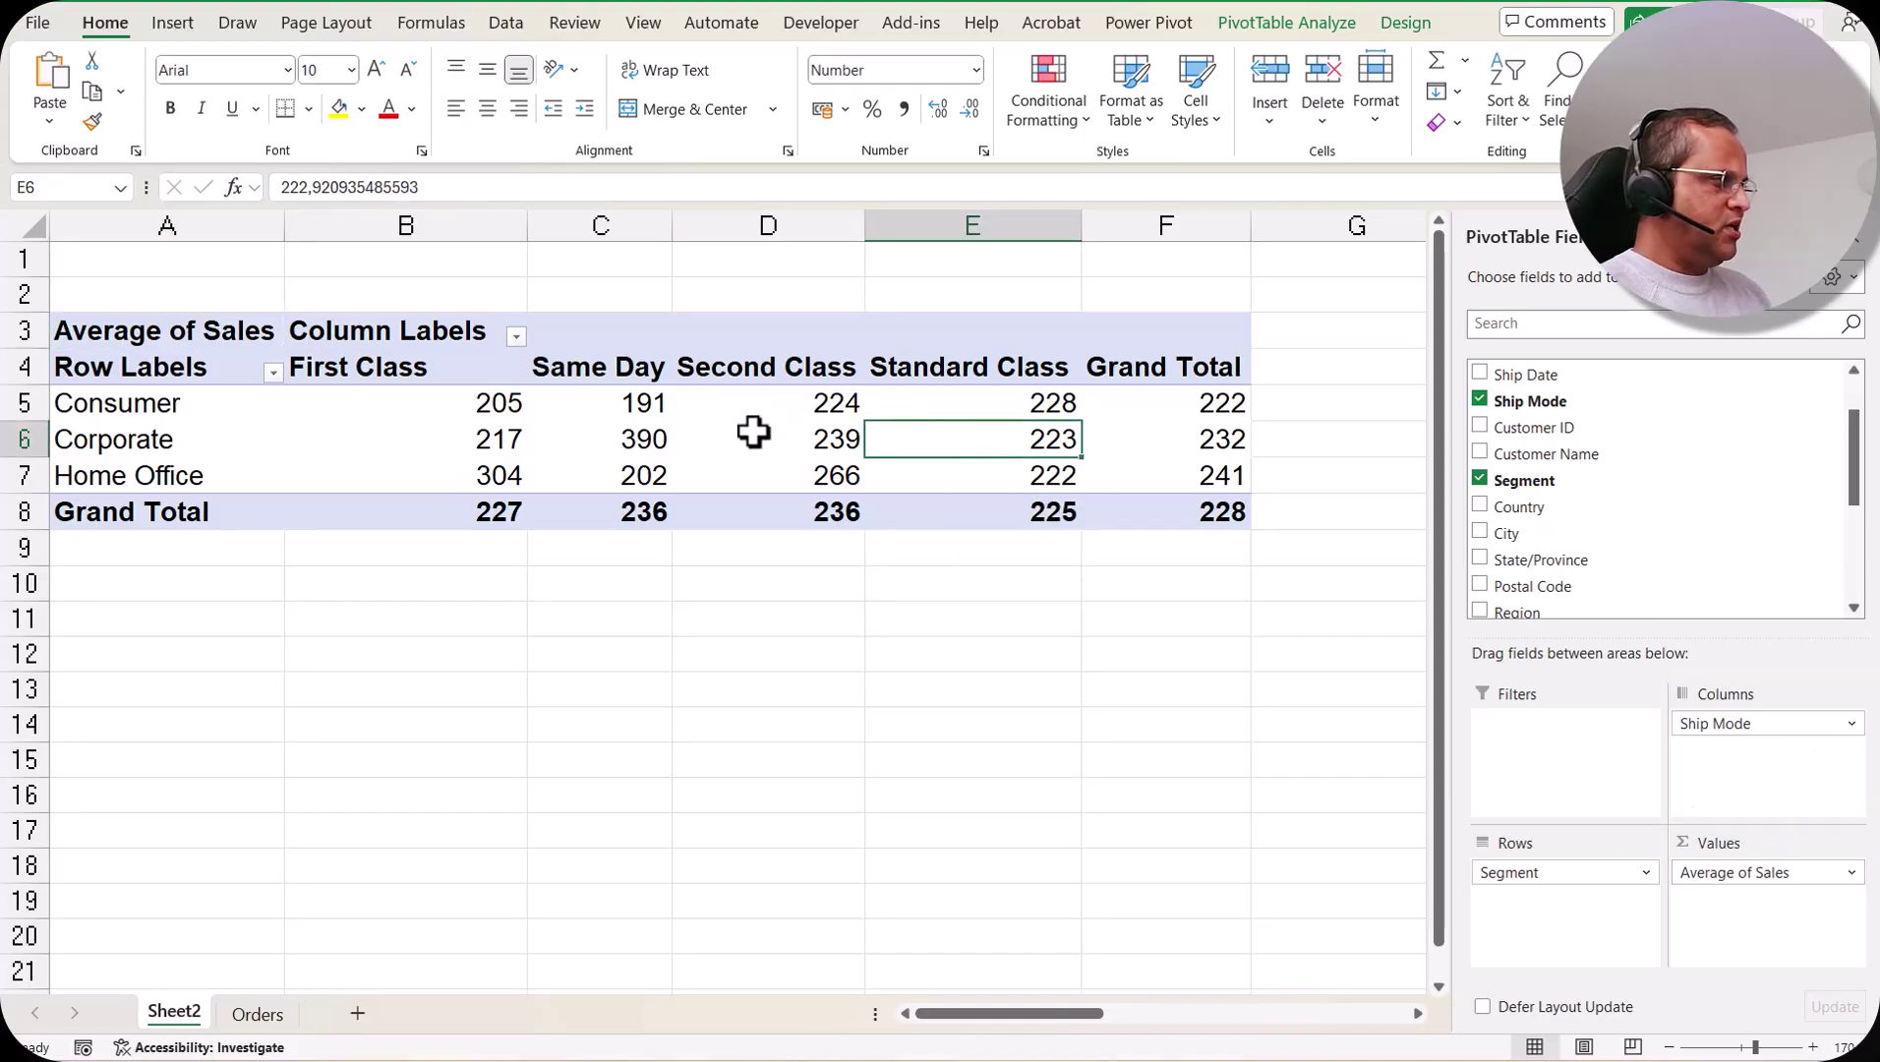
pyautogui.click(816, 444)
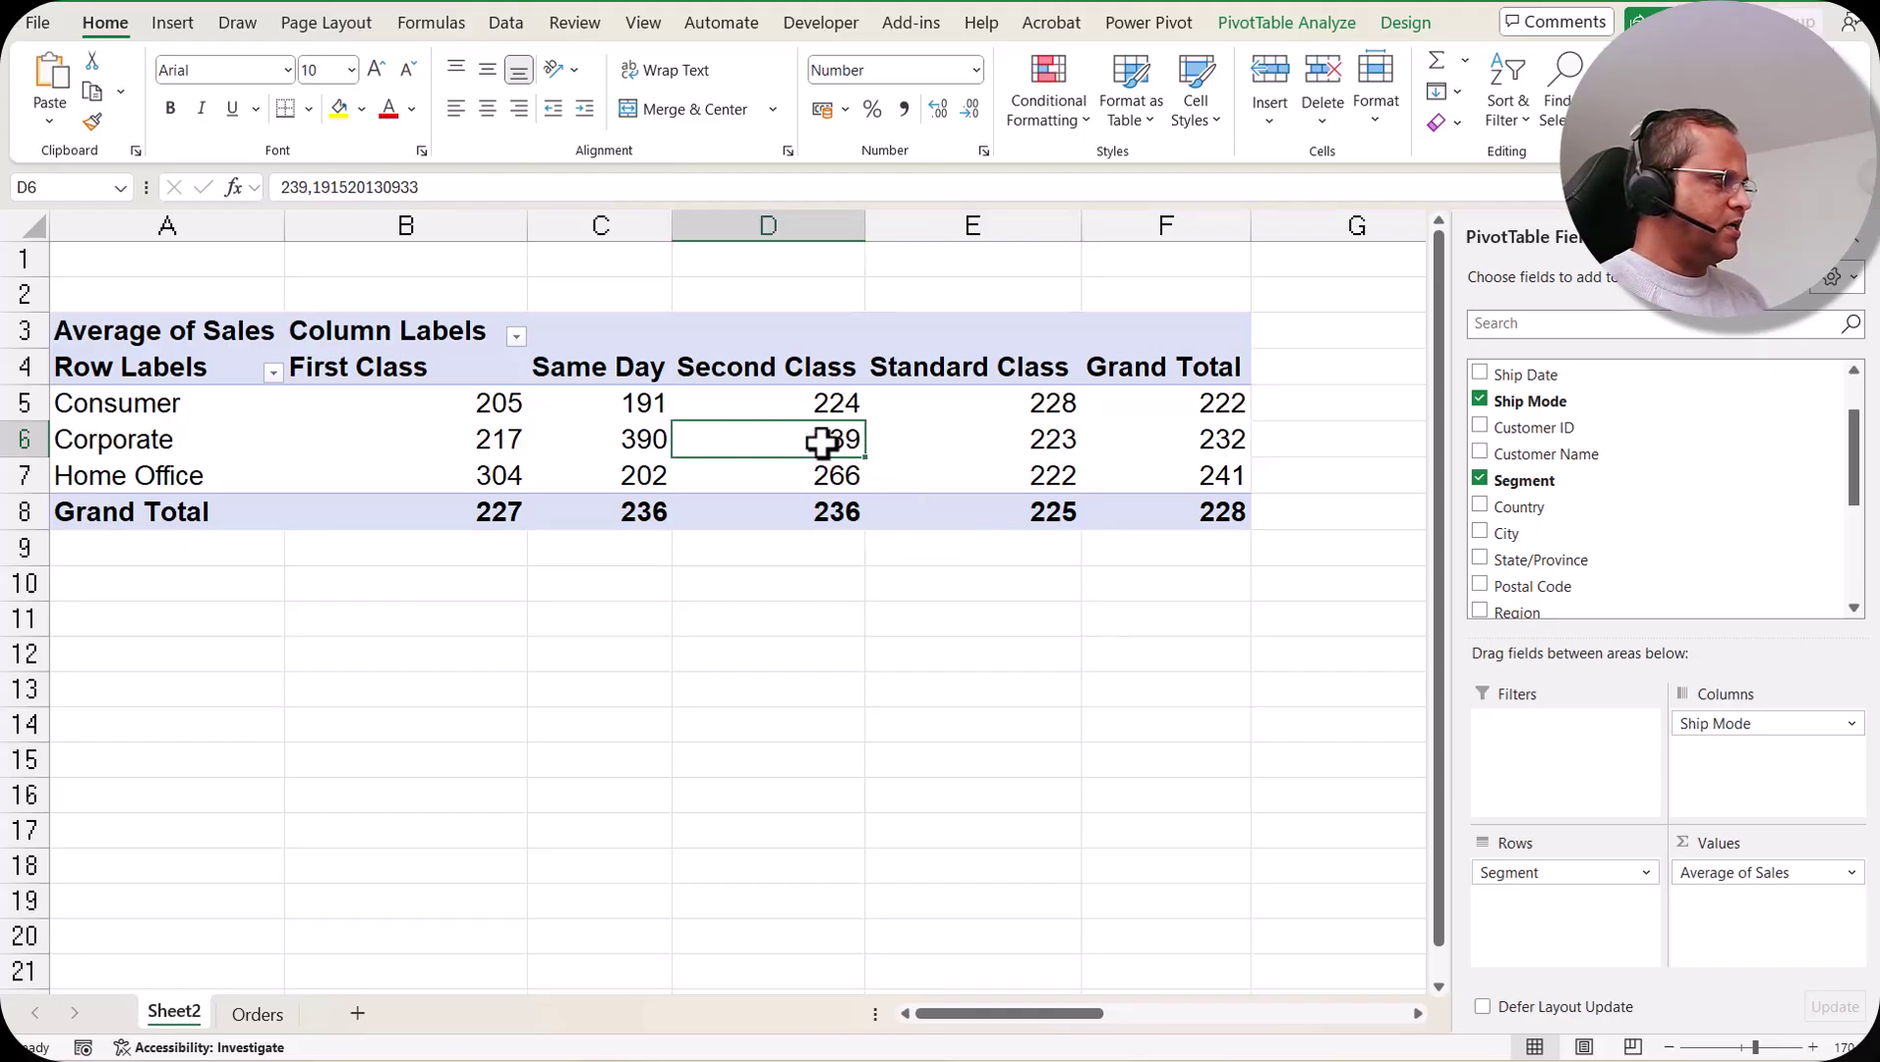
pyautogui.rightClick(823, 443)
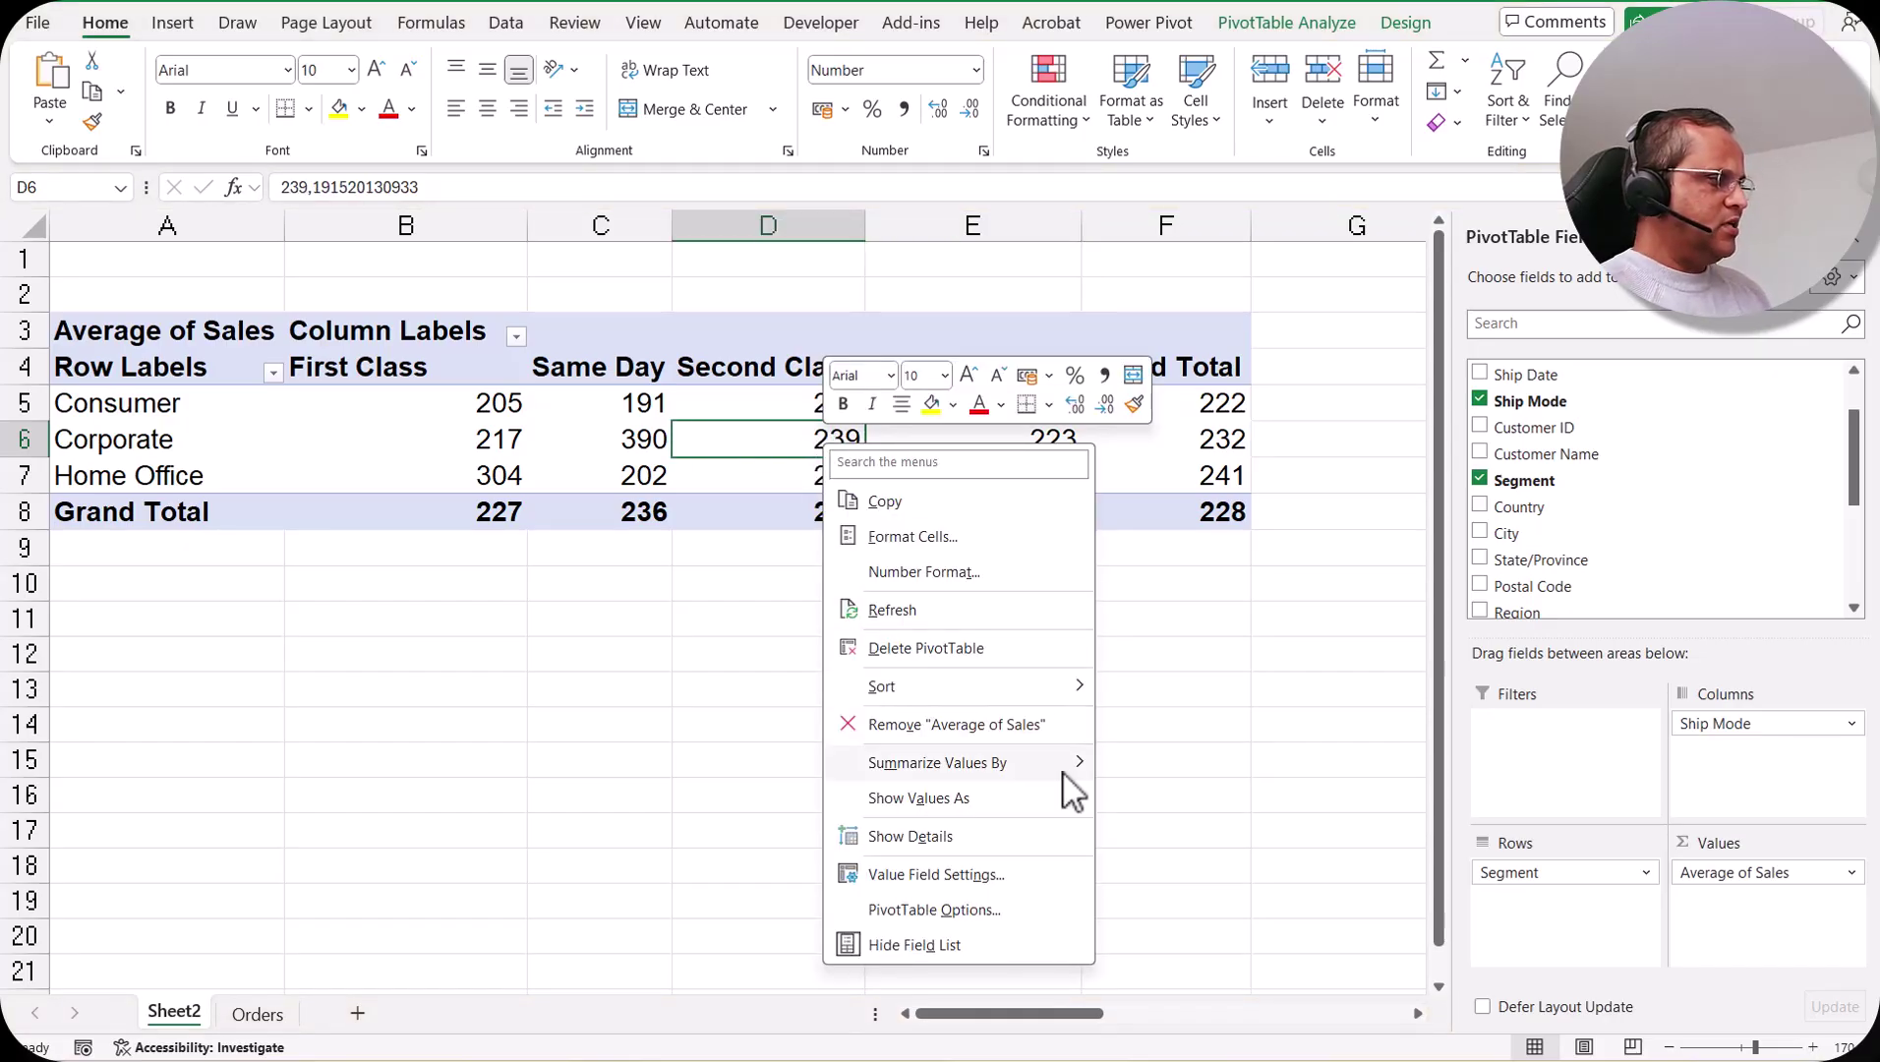
pyautogui.moveTo(1053, 774)
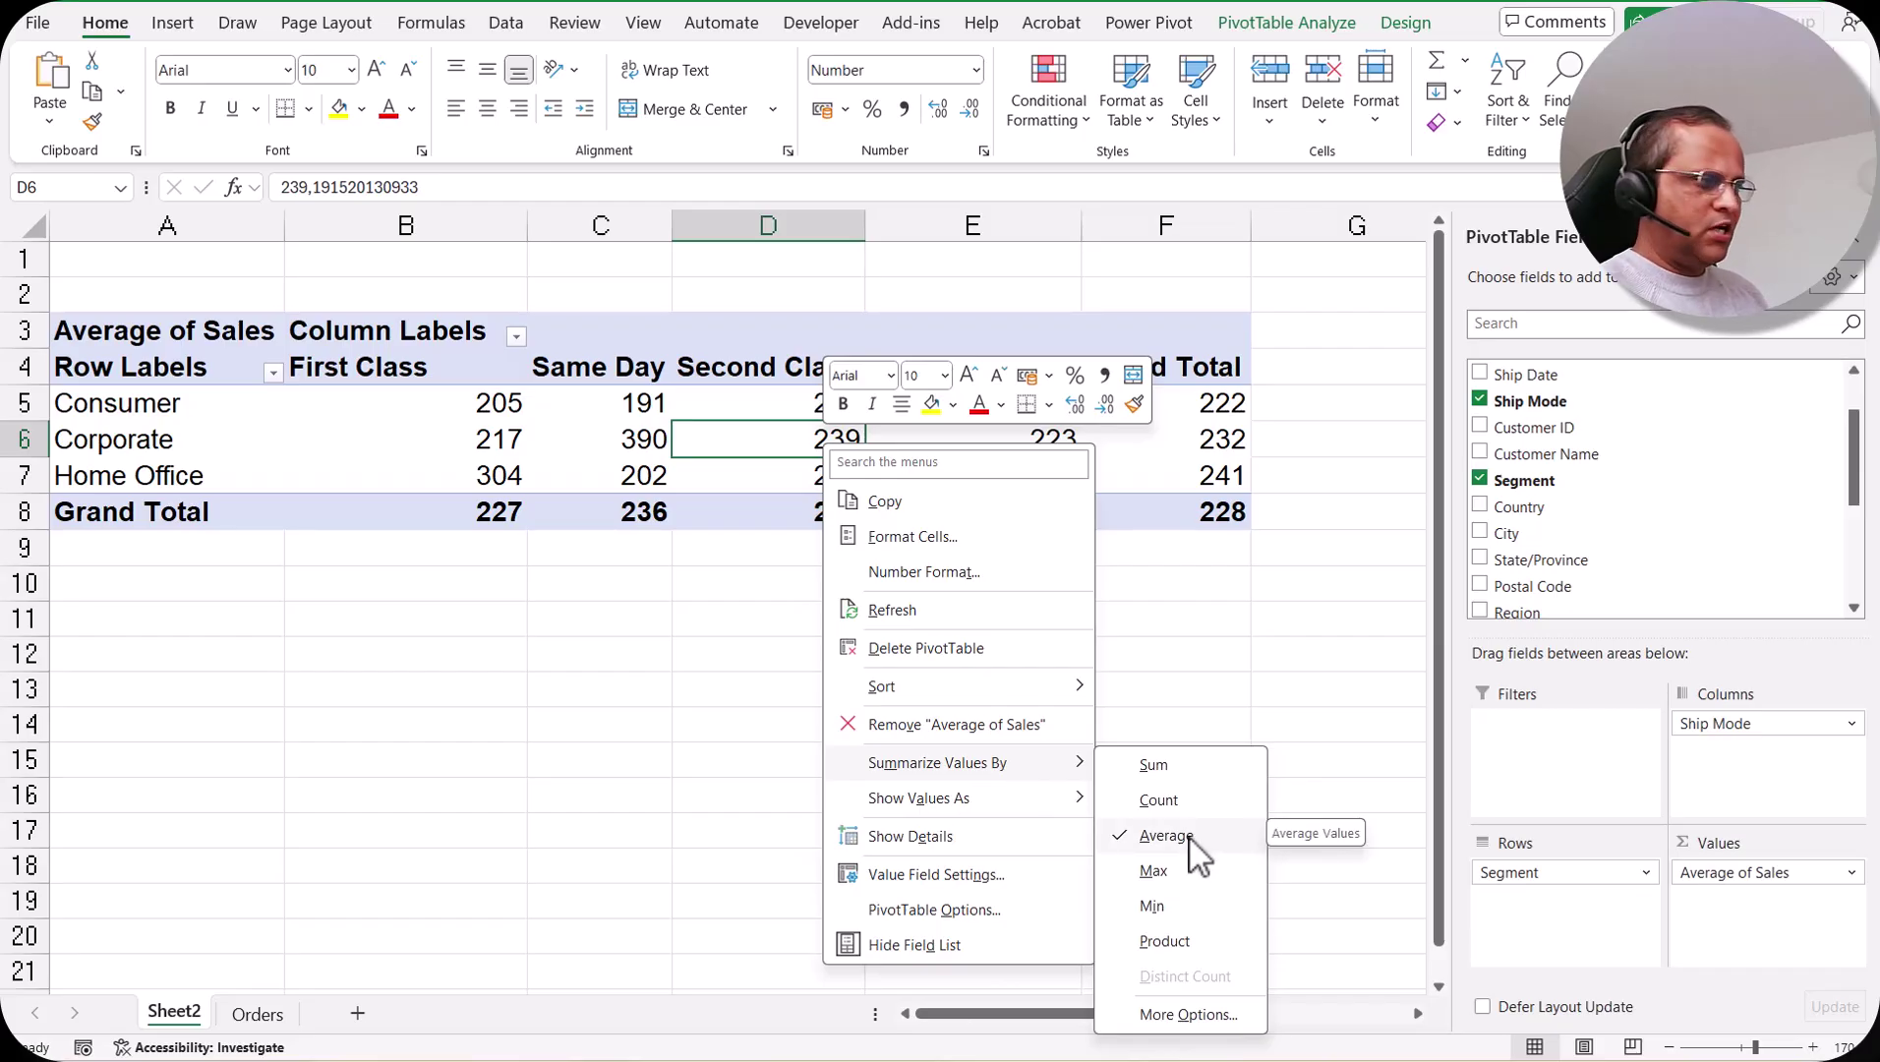
pyautogui.click(1155, 766)
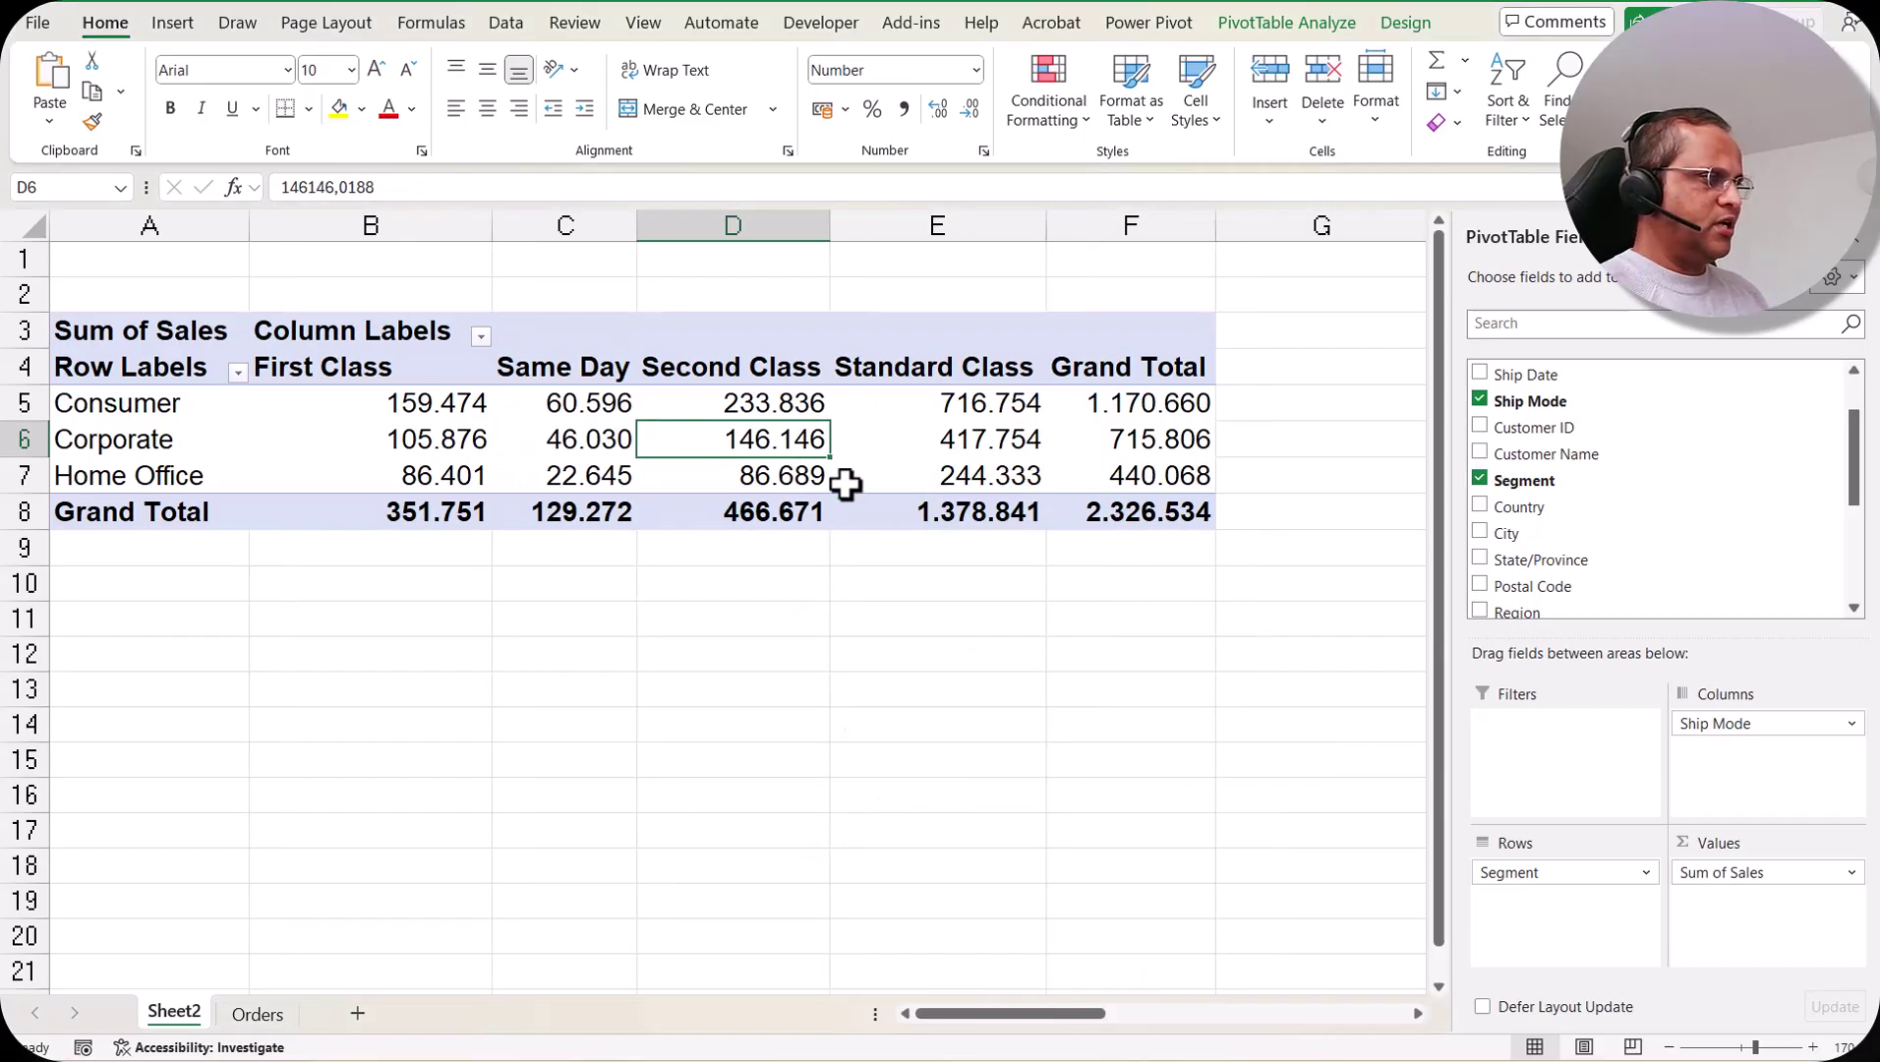
# - Examine the calculation types offered for summarizing Sales, including those in the value field settings, without changing anything
pyautogui.rightClick(650, 450)
pyautogui.moveTo(776, 782)
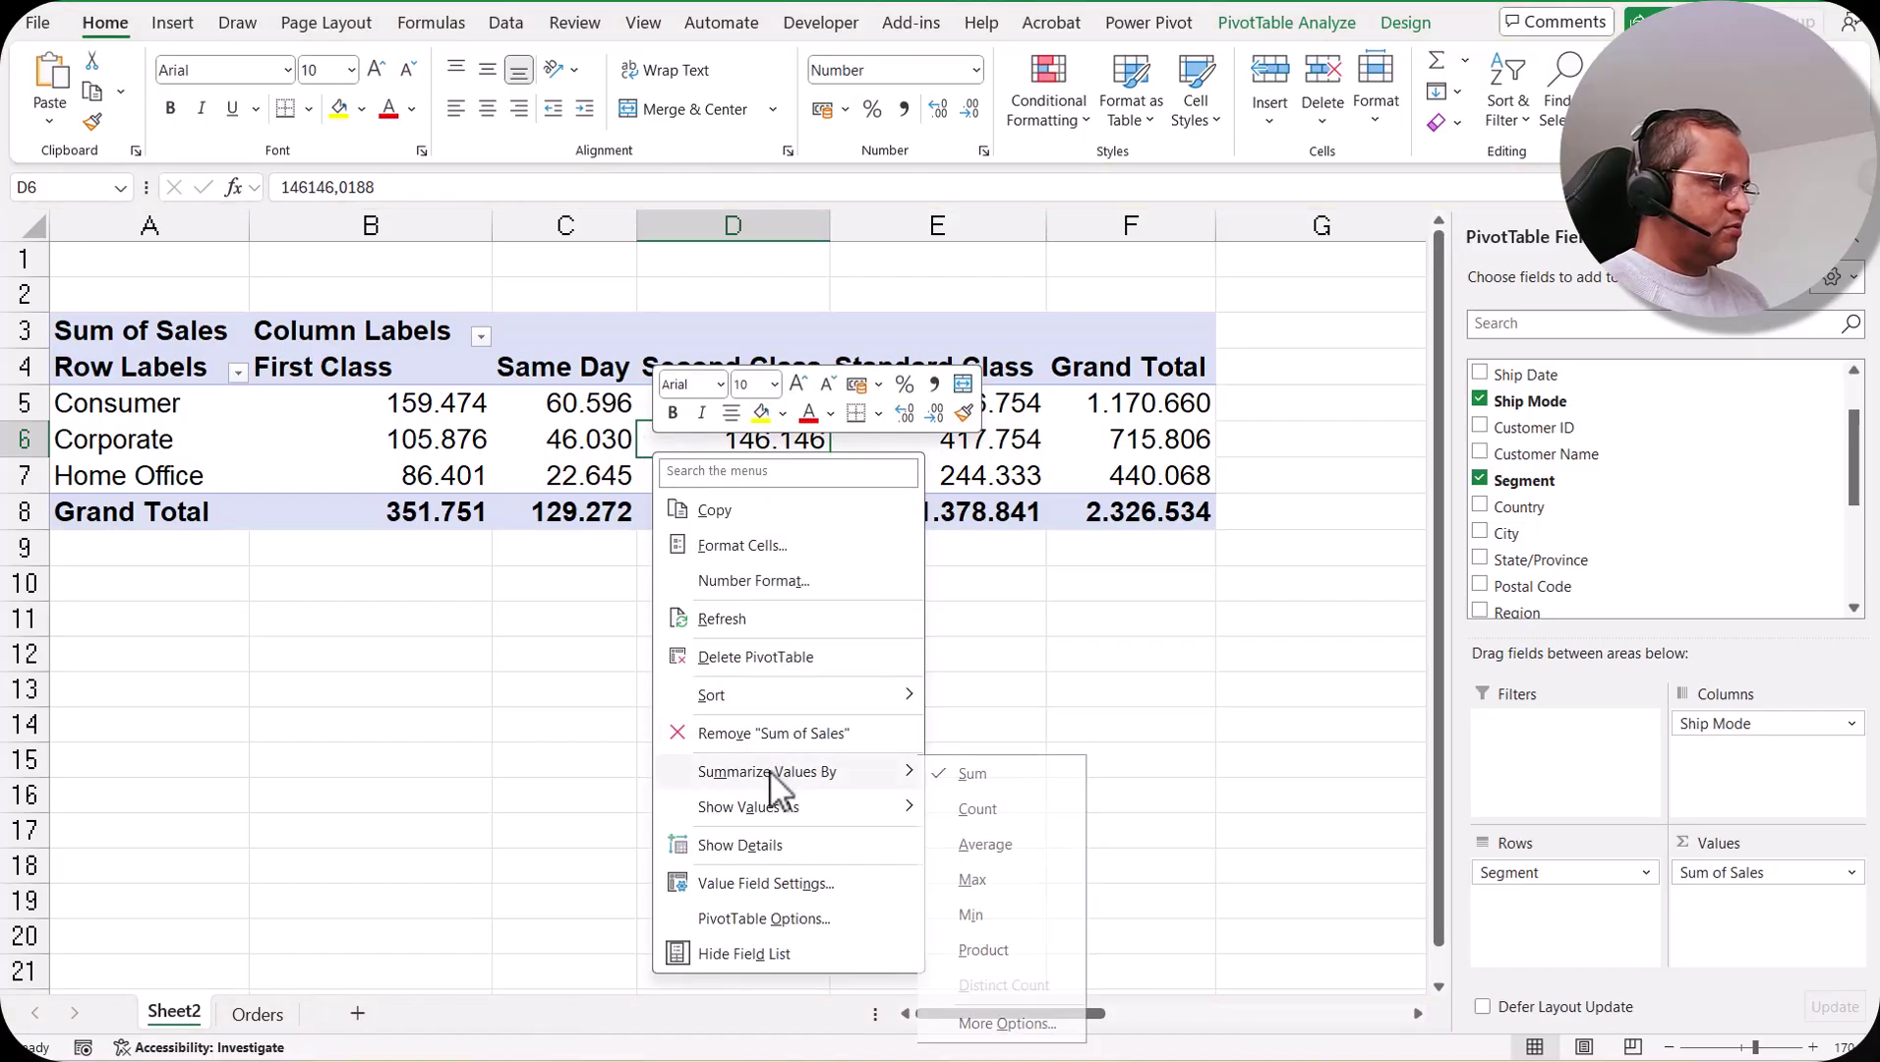
pyautogui.press('Escape')
pyautogui.press('Escape')
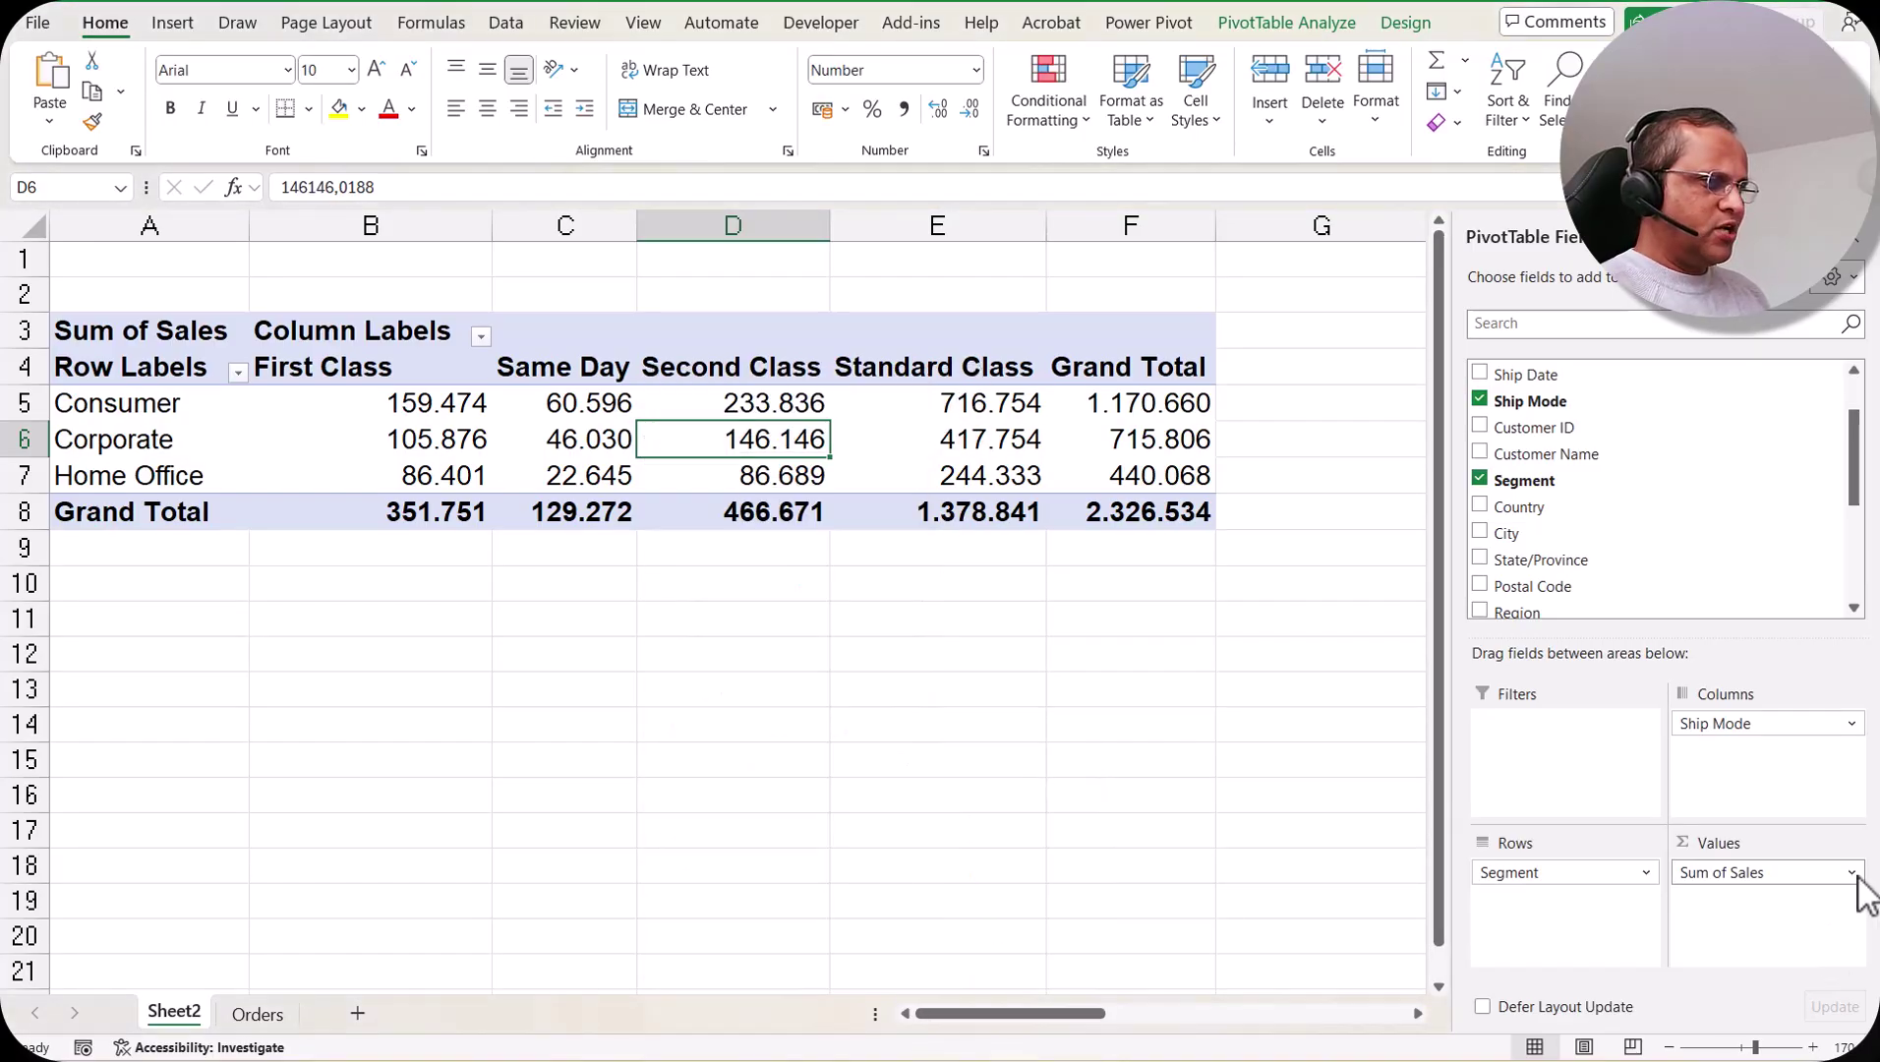
pyautogui.click(1856, 874)
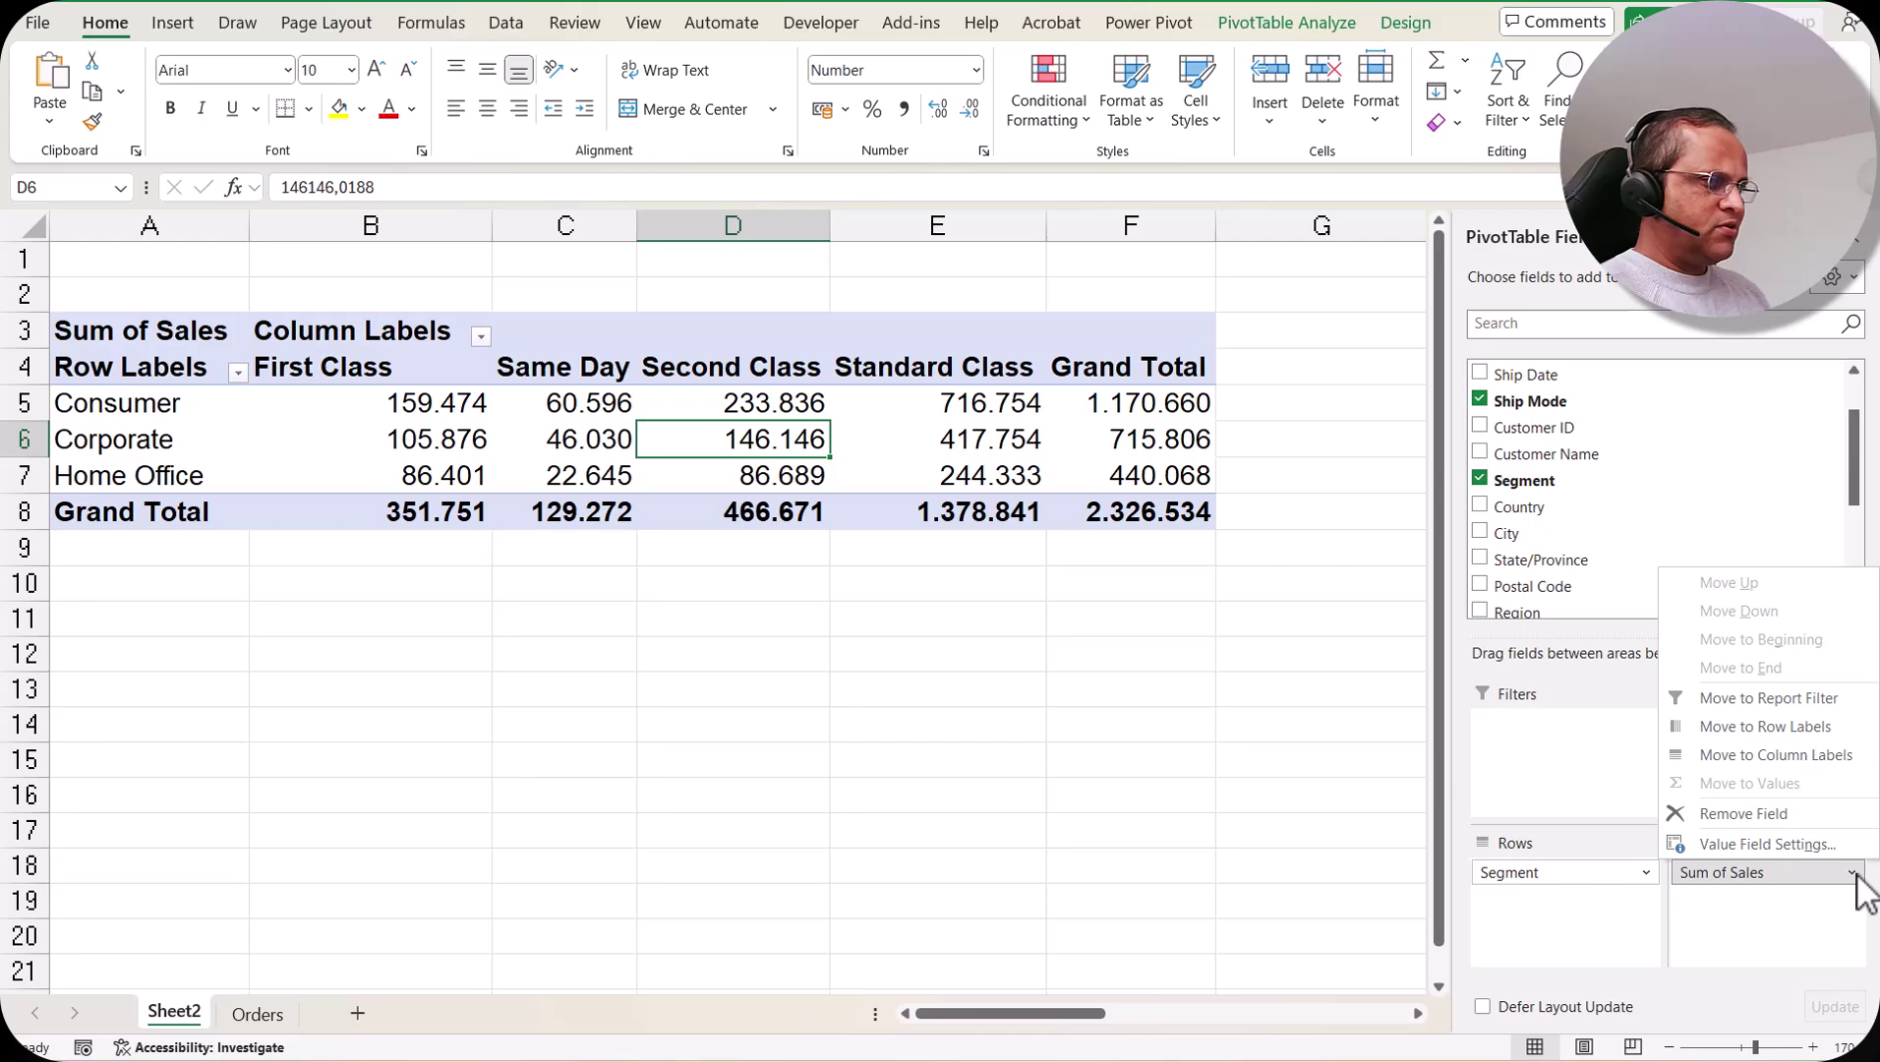
pyautogui.click(1783, 843)
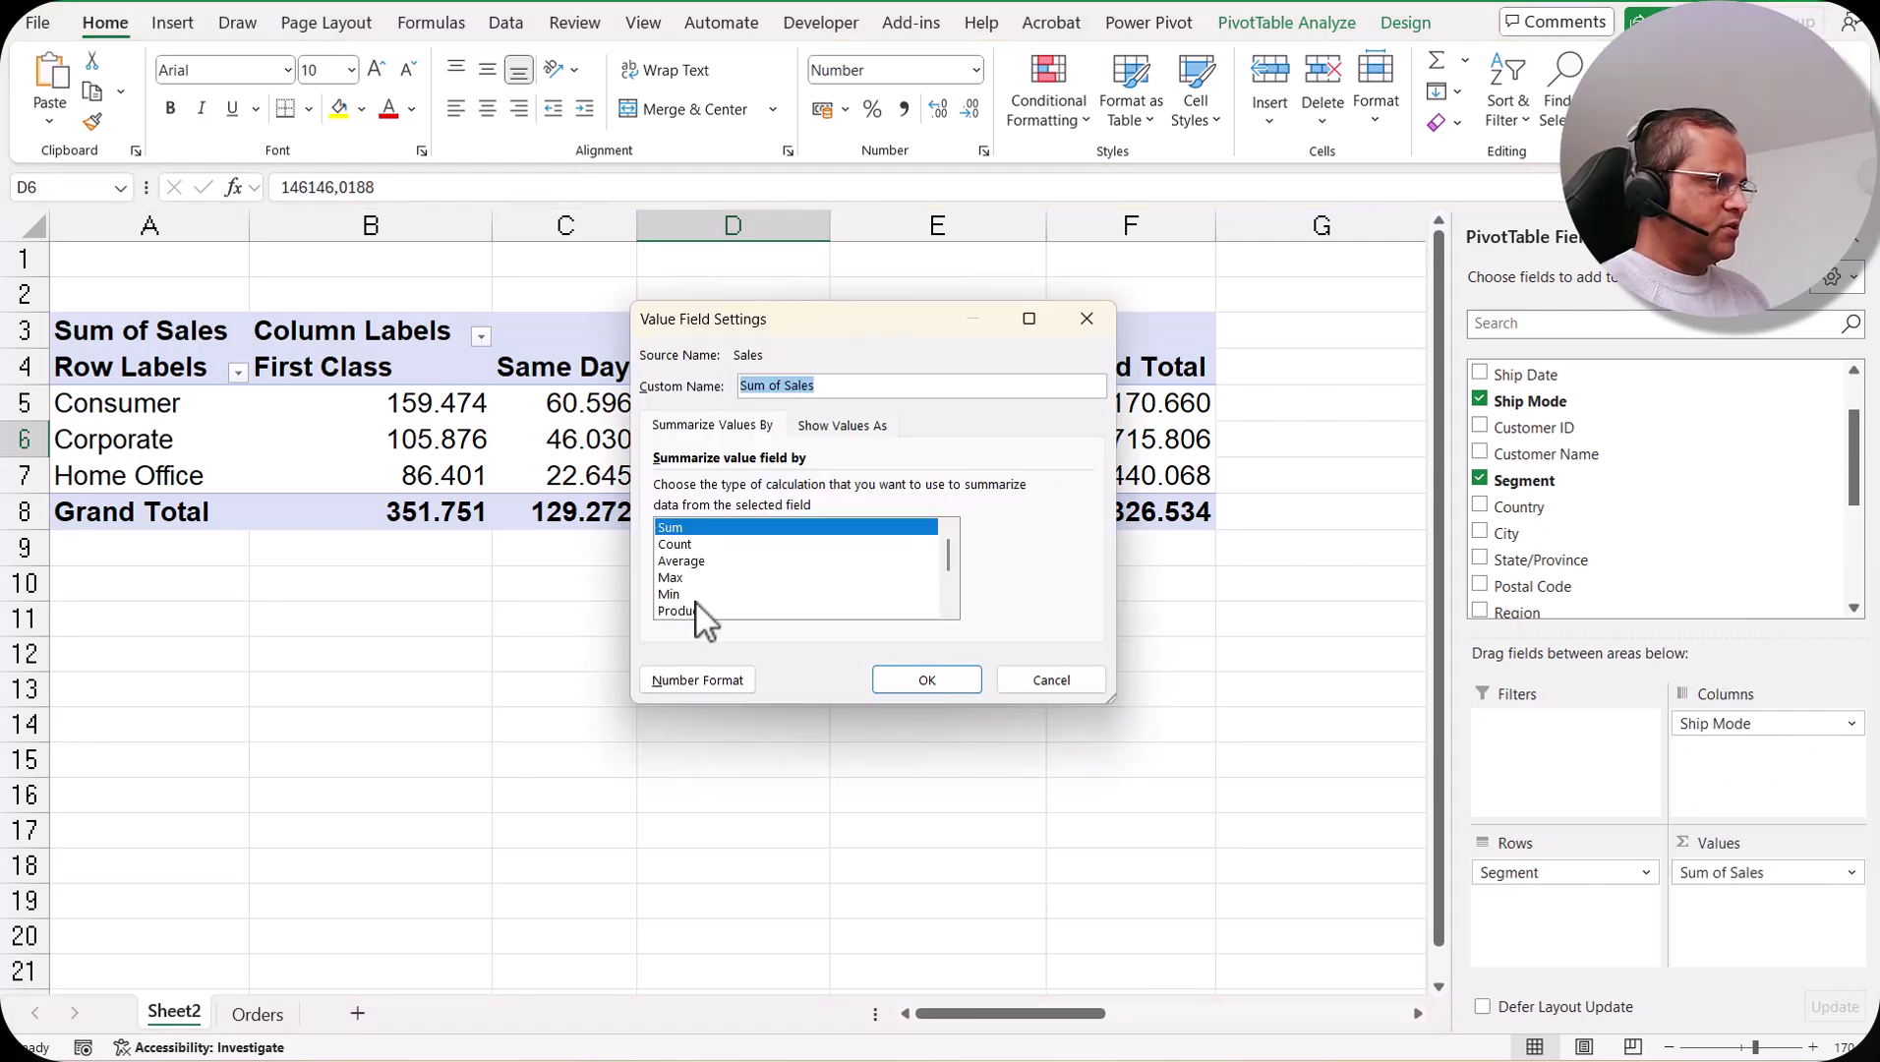
pyautogui.click(1051, 680)
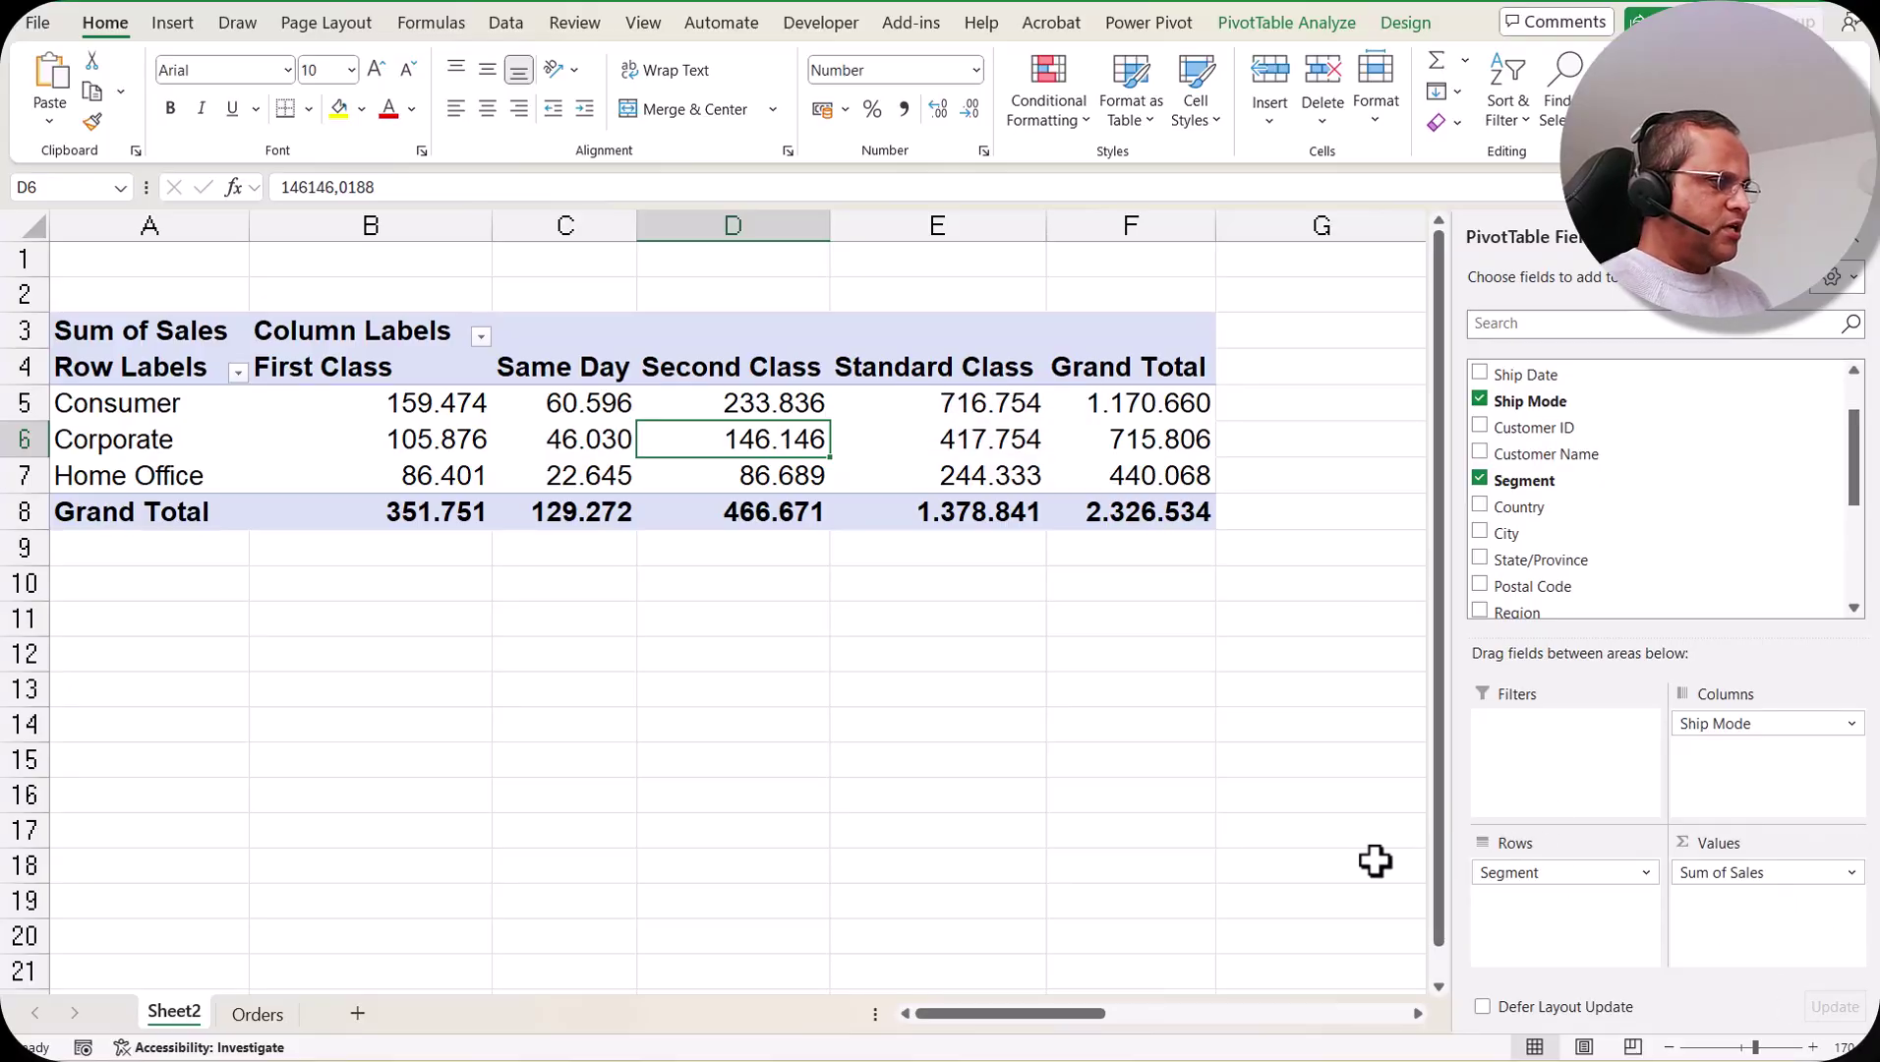
# - Replace Segment with Sub-Category in the PivotTable rows
pyautogui.moveTo(1617, 877); pyautogui.dragTo(1084, 728)
pyautogui.scroll(-2, 1599, 517)
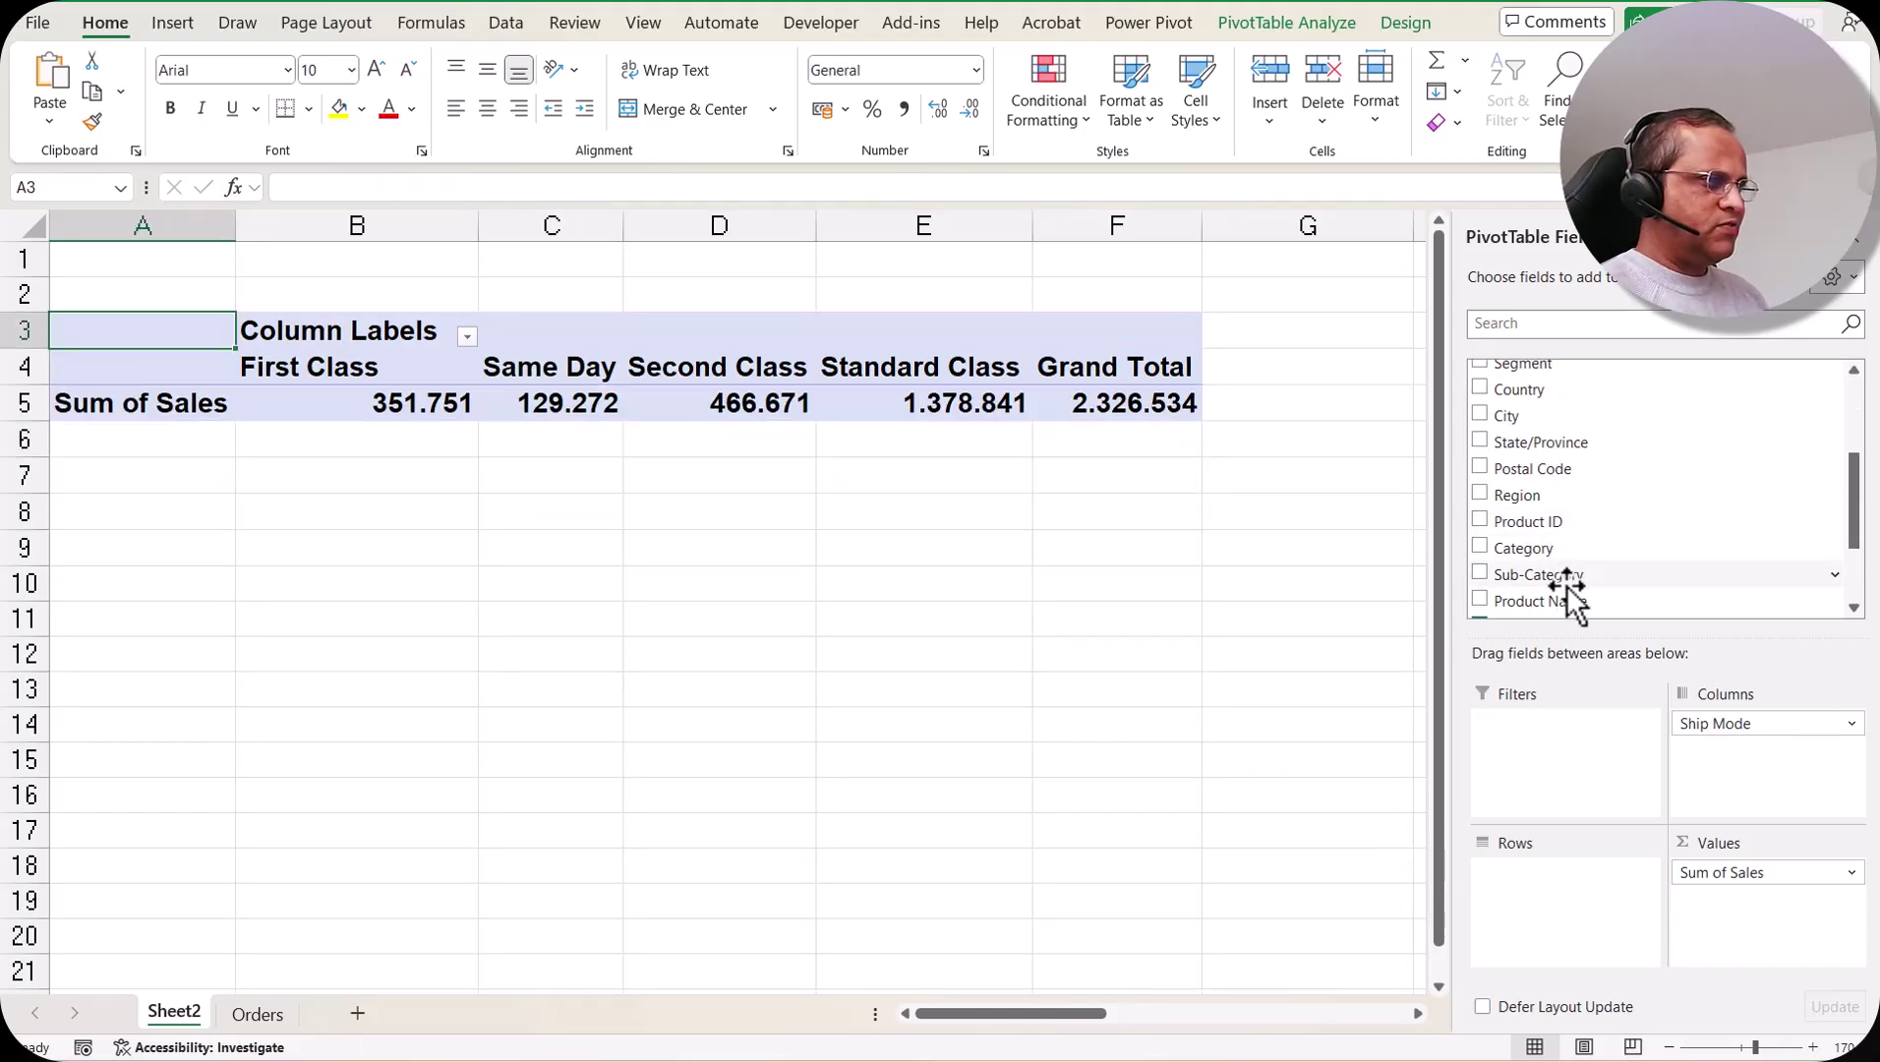
pyautogui.moveTo(1569, 577); pyautogui.dragTo(1608, 949)
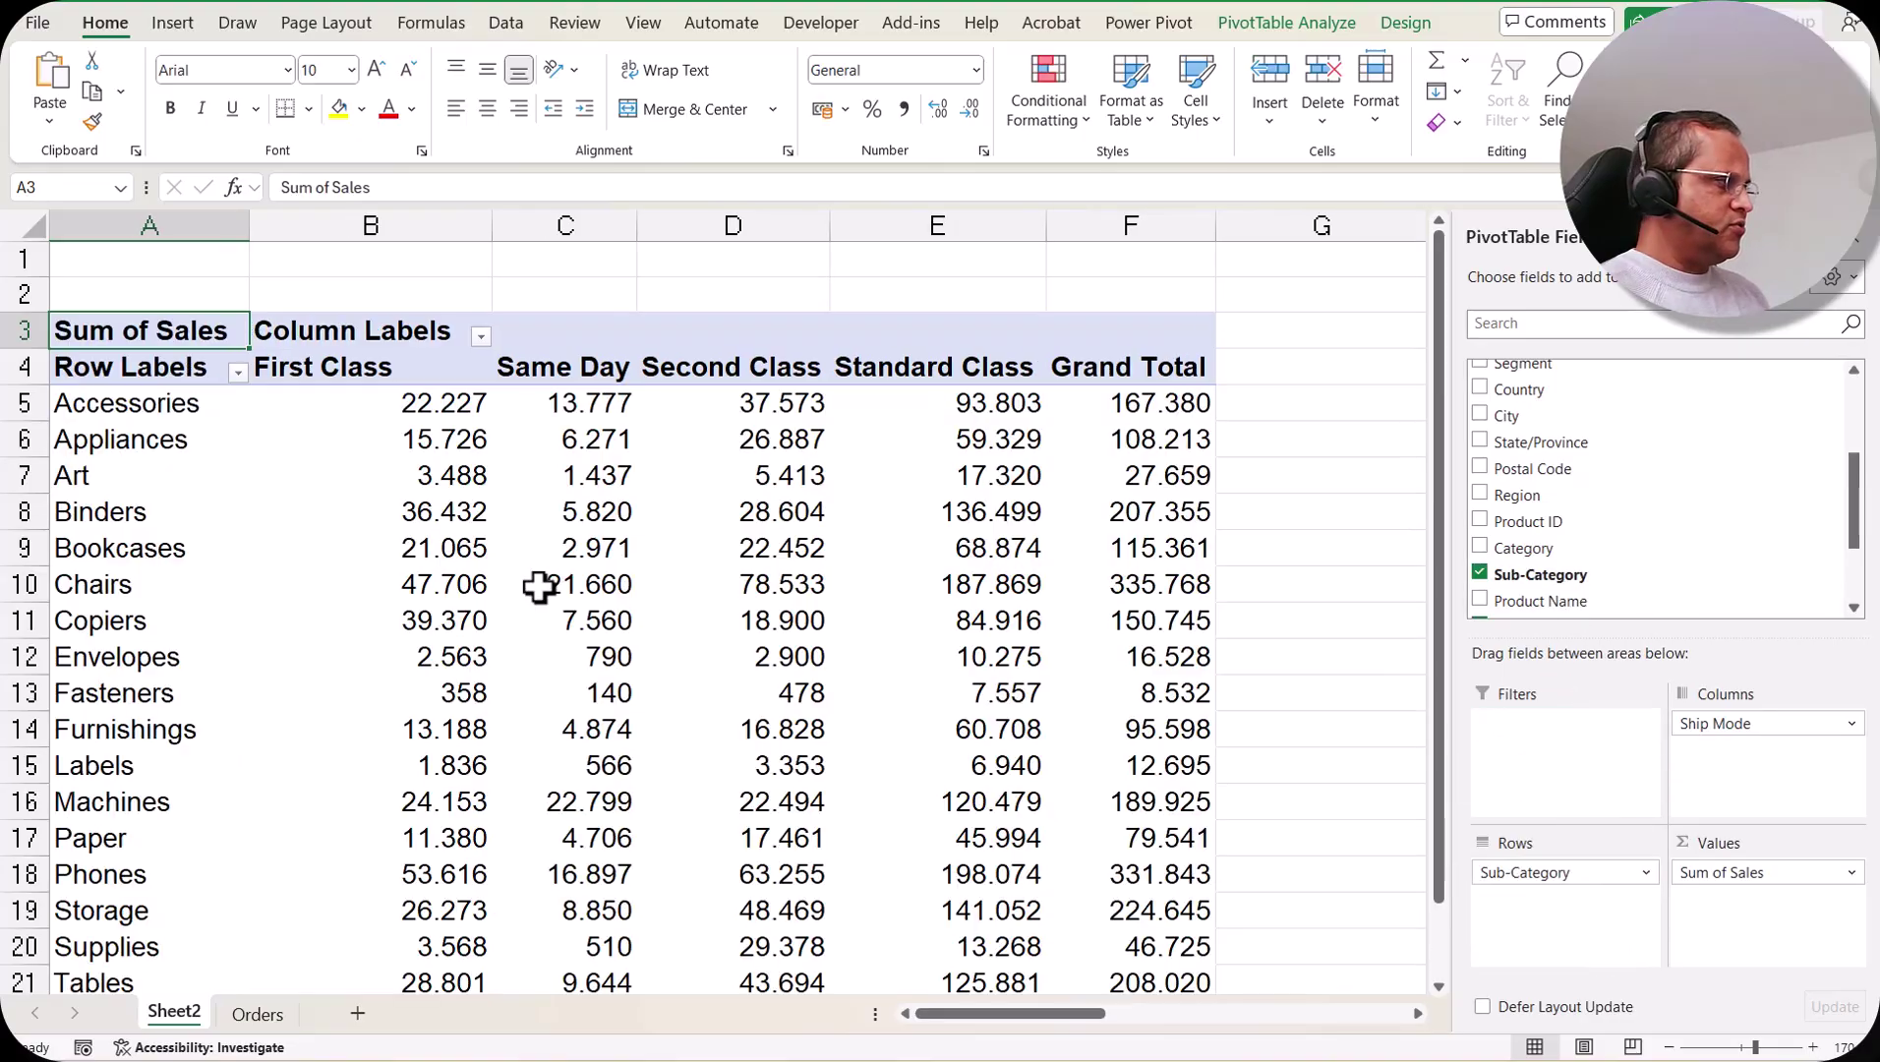
# - Examine the Sub-Category row labels and their Grand Total values in the PivotTable
pyautogui.scroll(-2, 534, 592)
pyautogui.scroll(1, 433, 593)
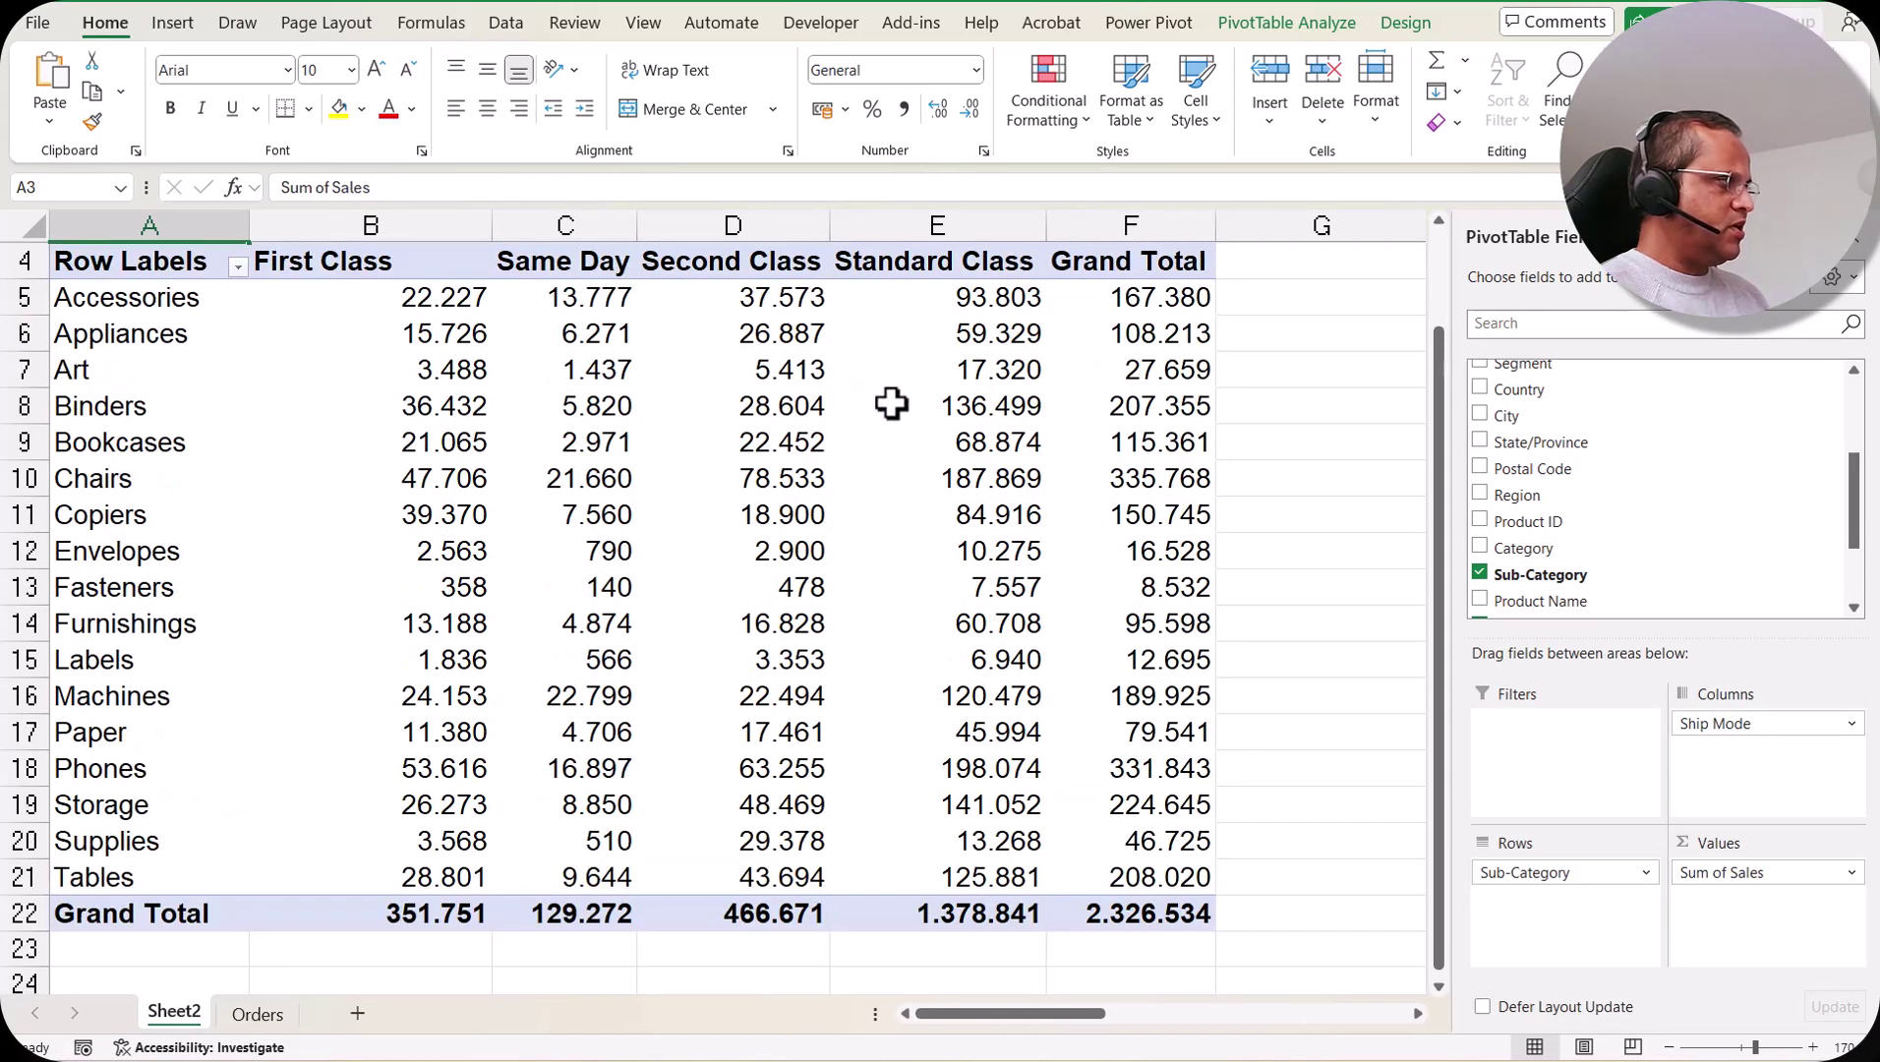
pyautogui.click(1439, 221)
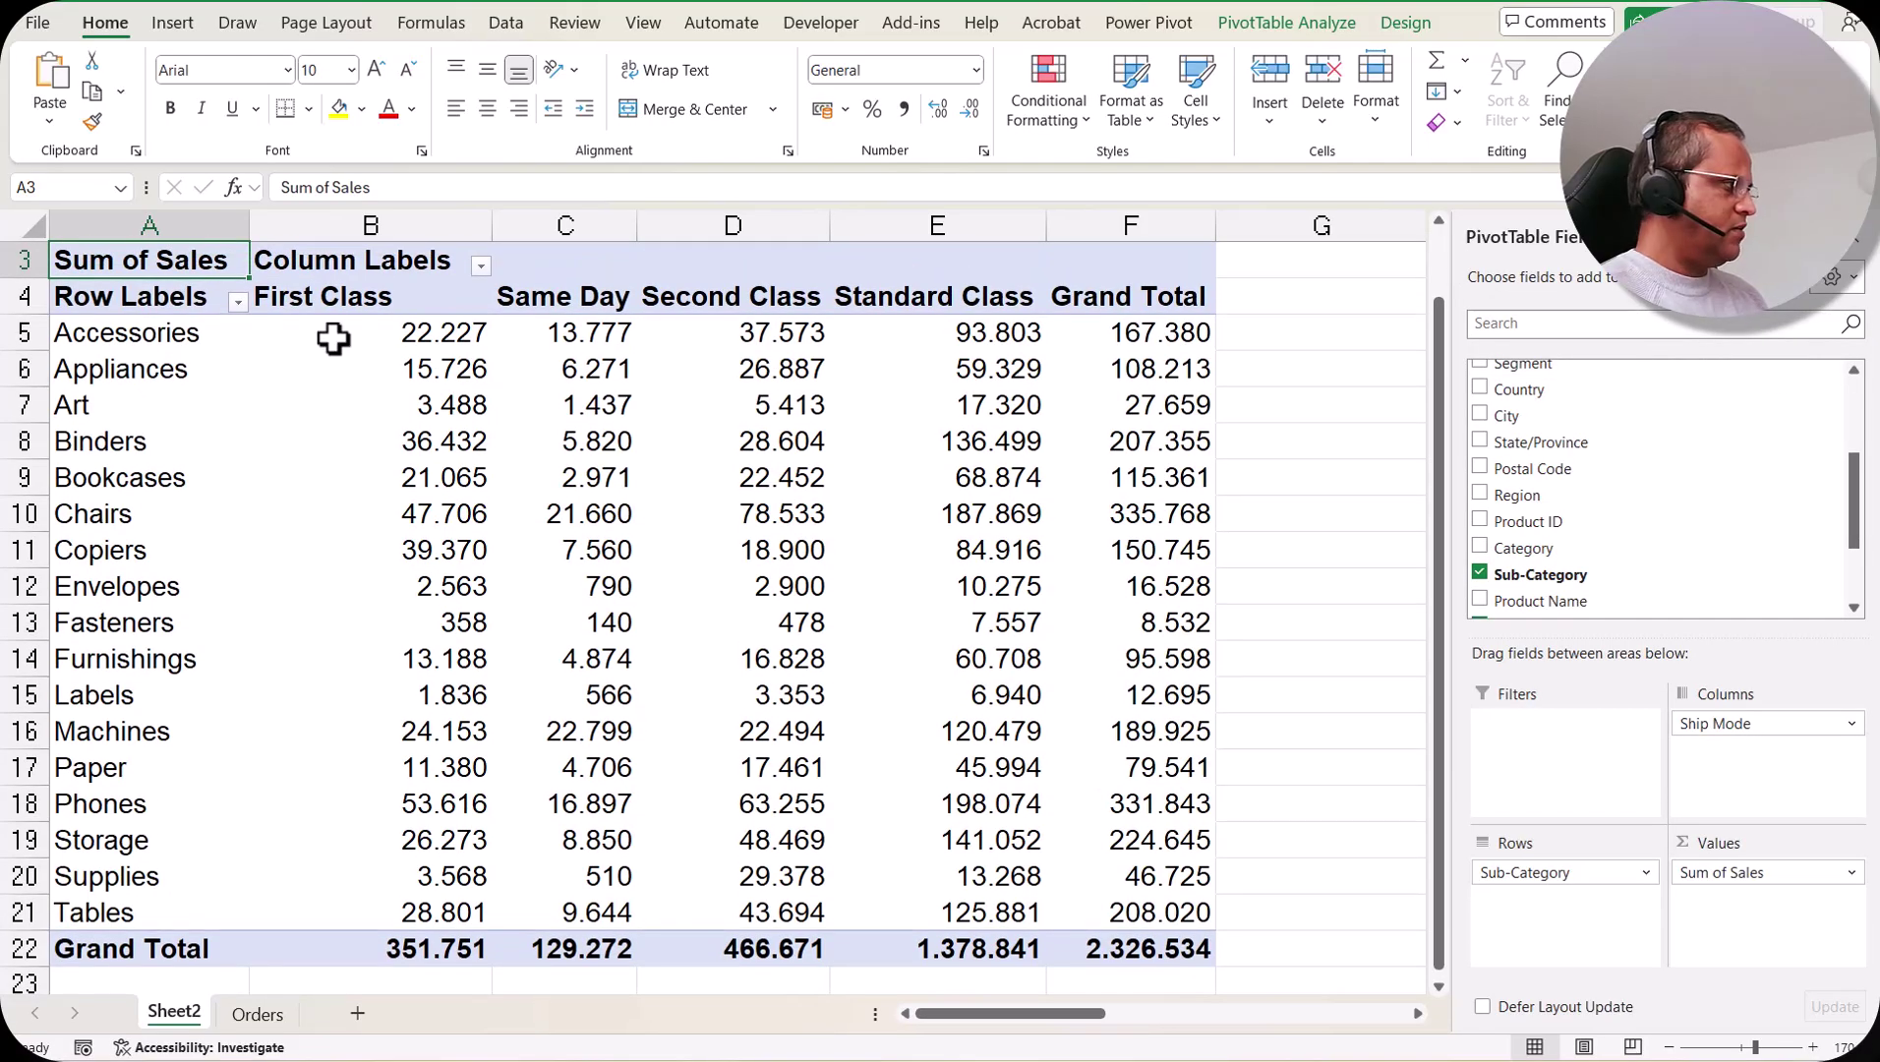
pyautogui.moveTo(1185, 333); pyautogui.dragTo(1173, 920)
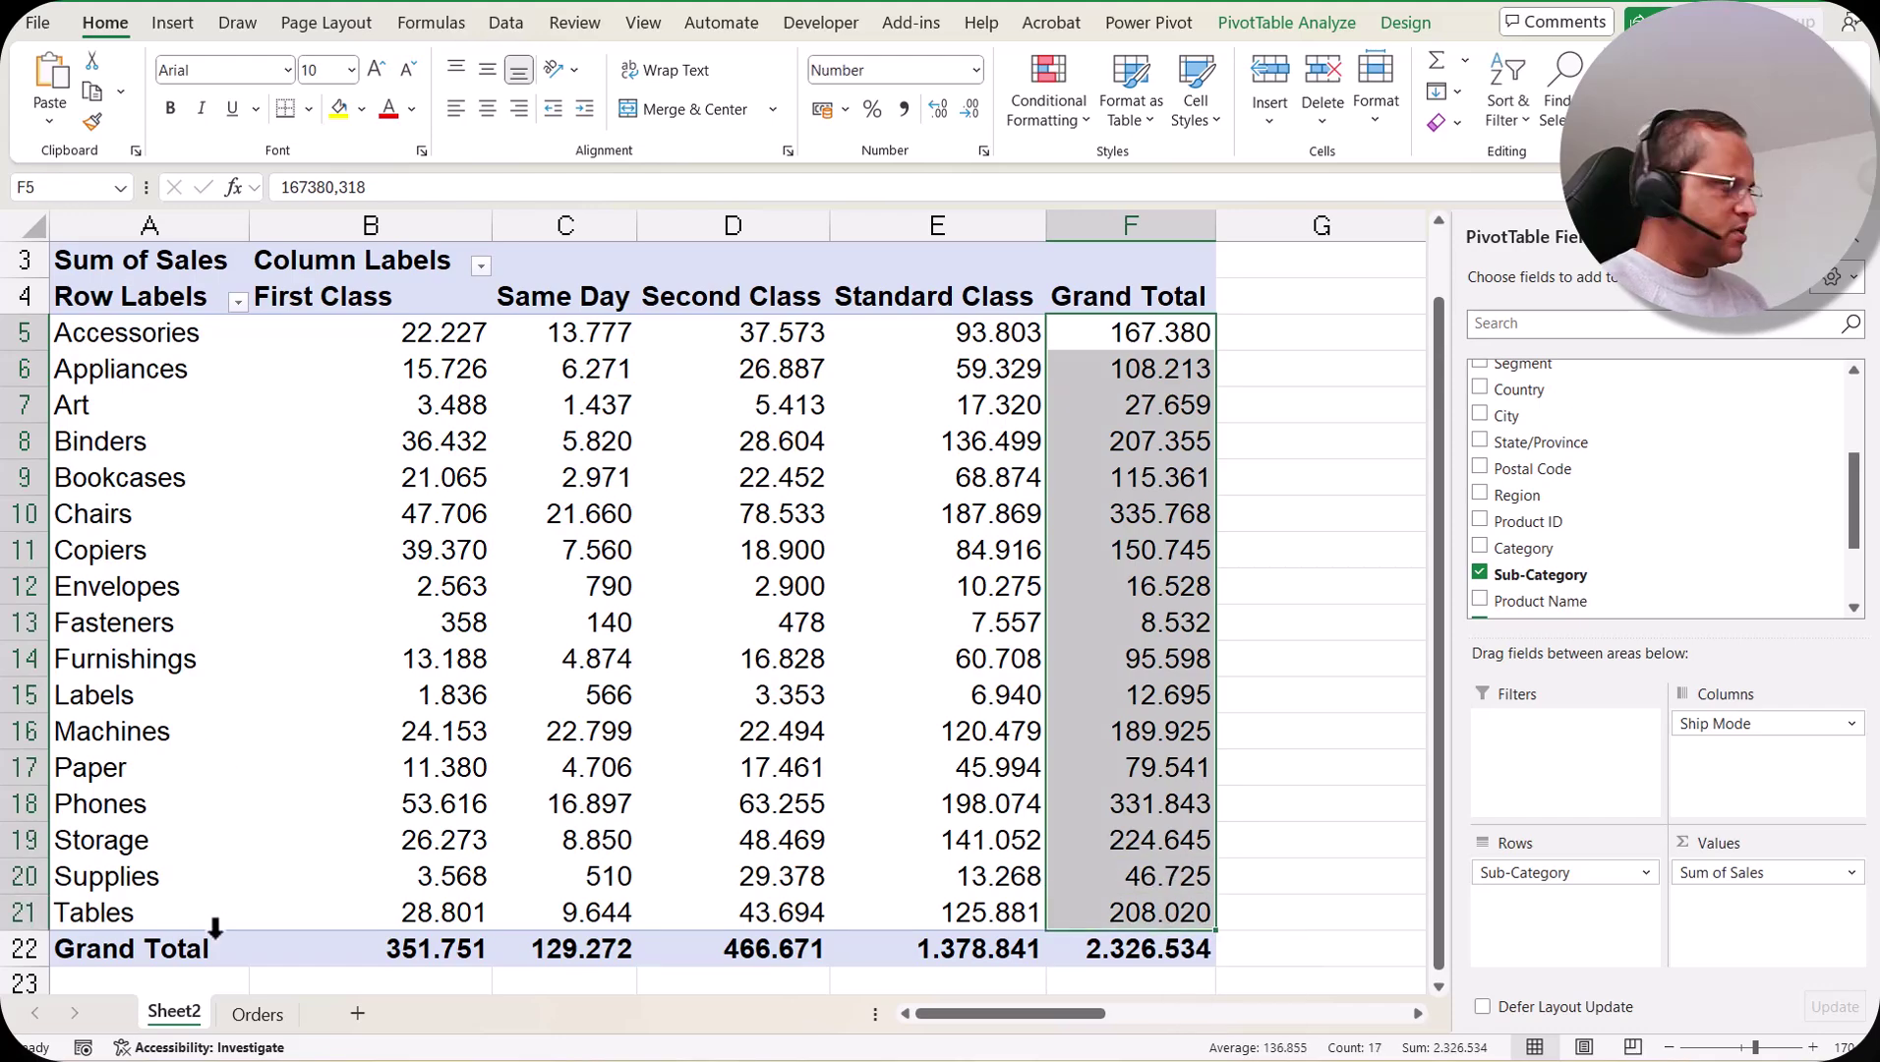
pyautogui.moveTo(143, 340); pyautogui.dragTo(141, 913)
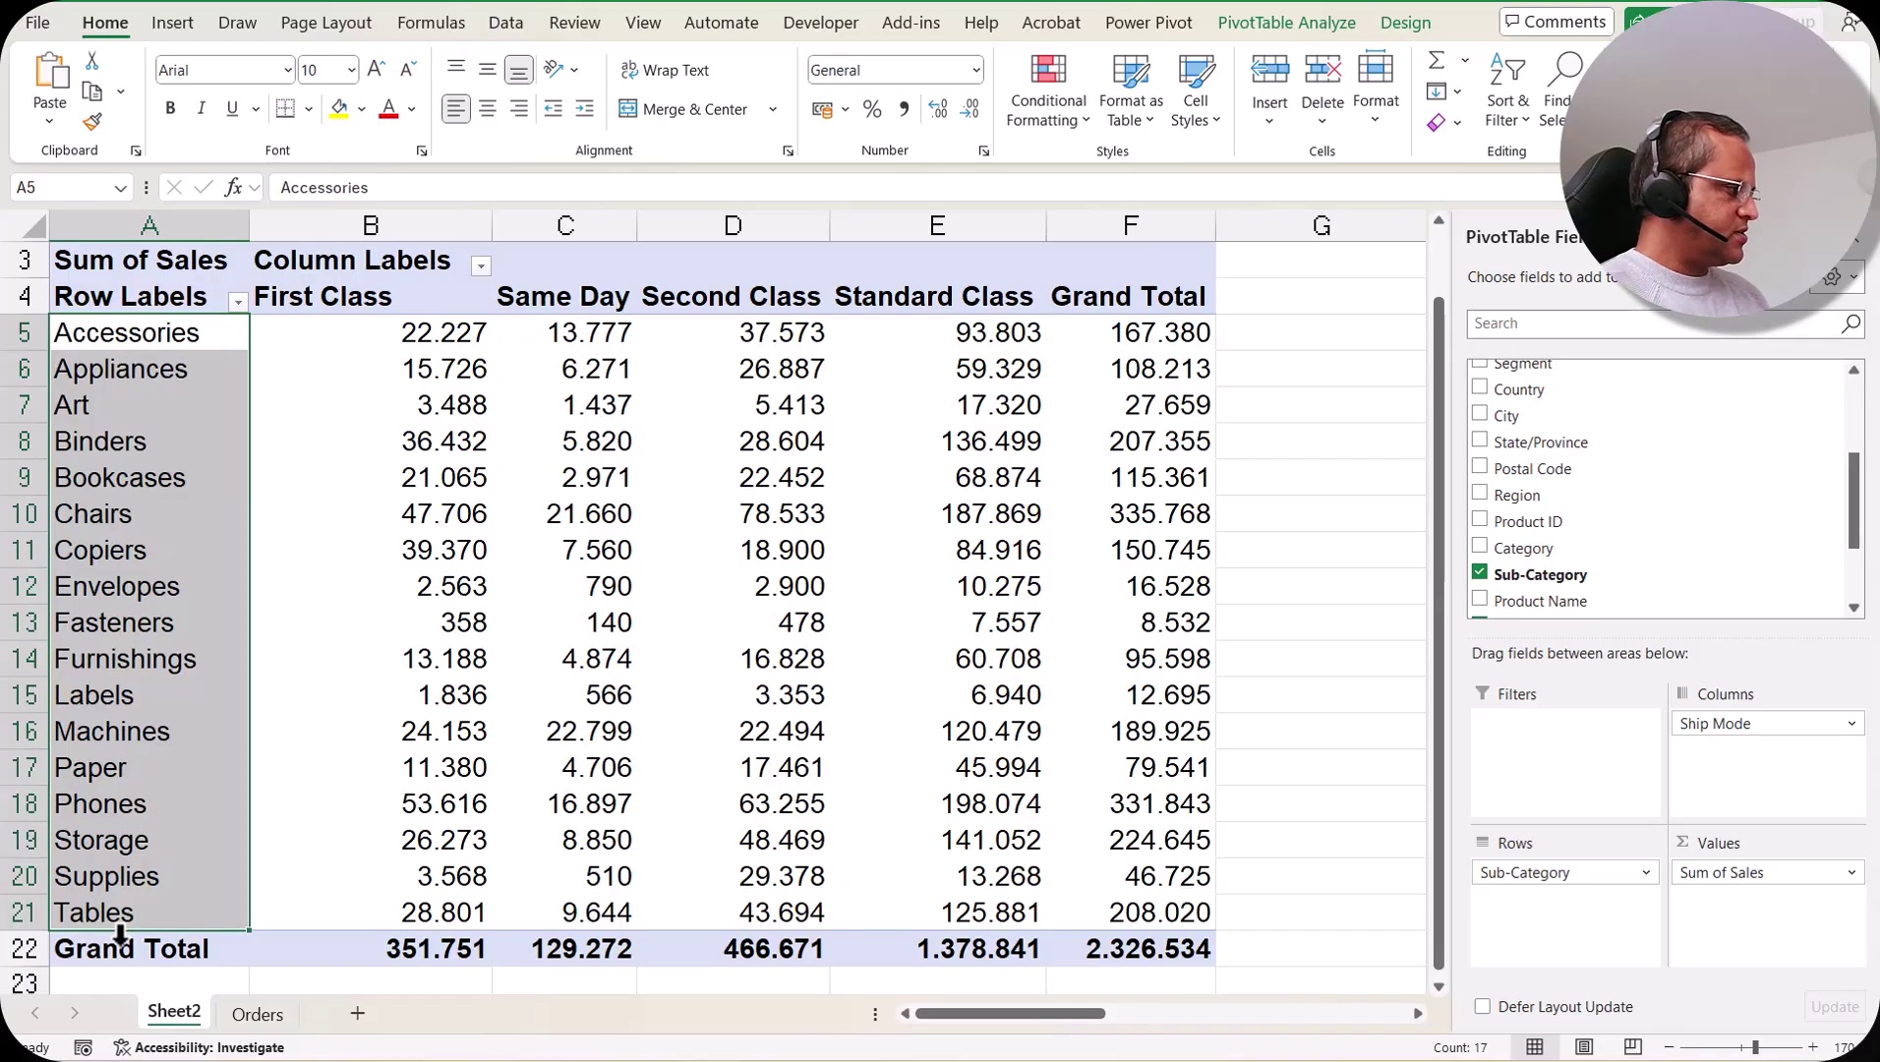
pyautogui.moveTo(1149, 331); pyautogui.dragTo(1153, 902)
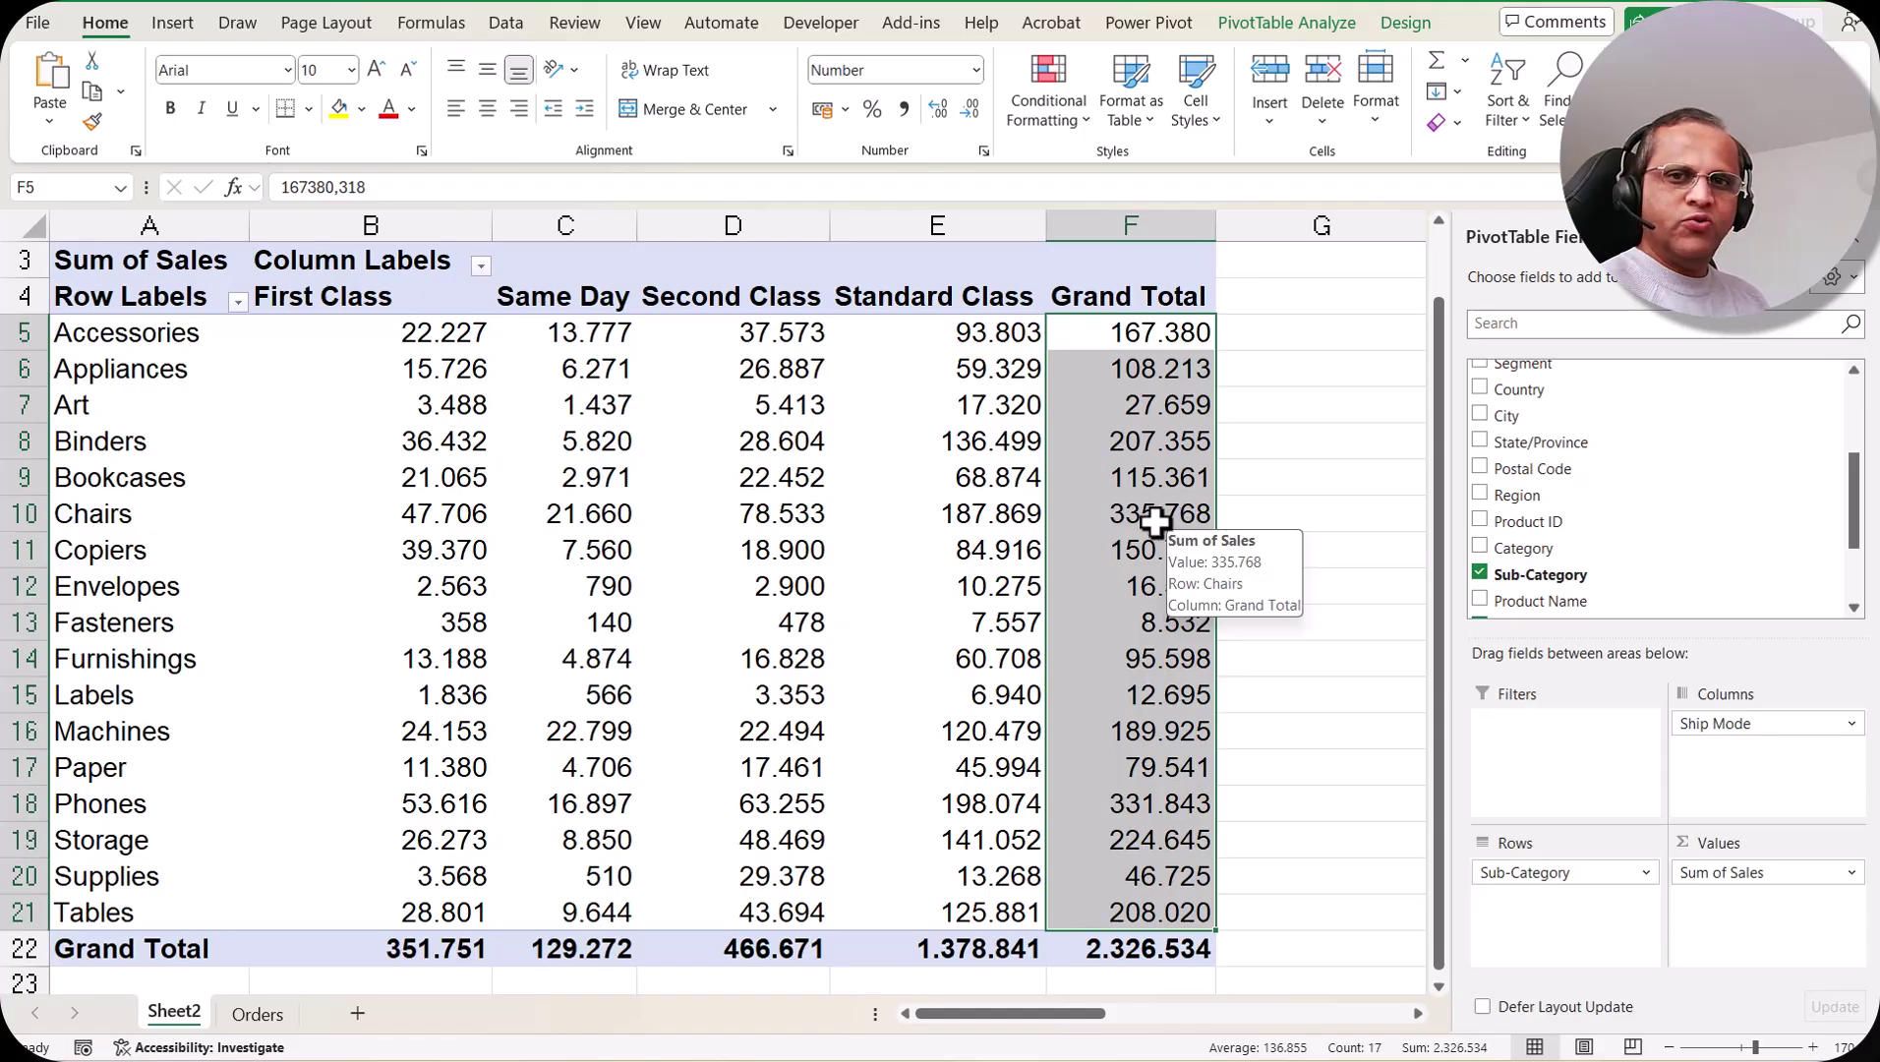
pyautogui.click(1138, 403)
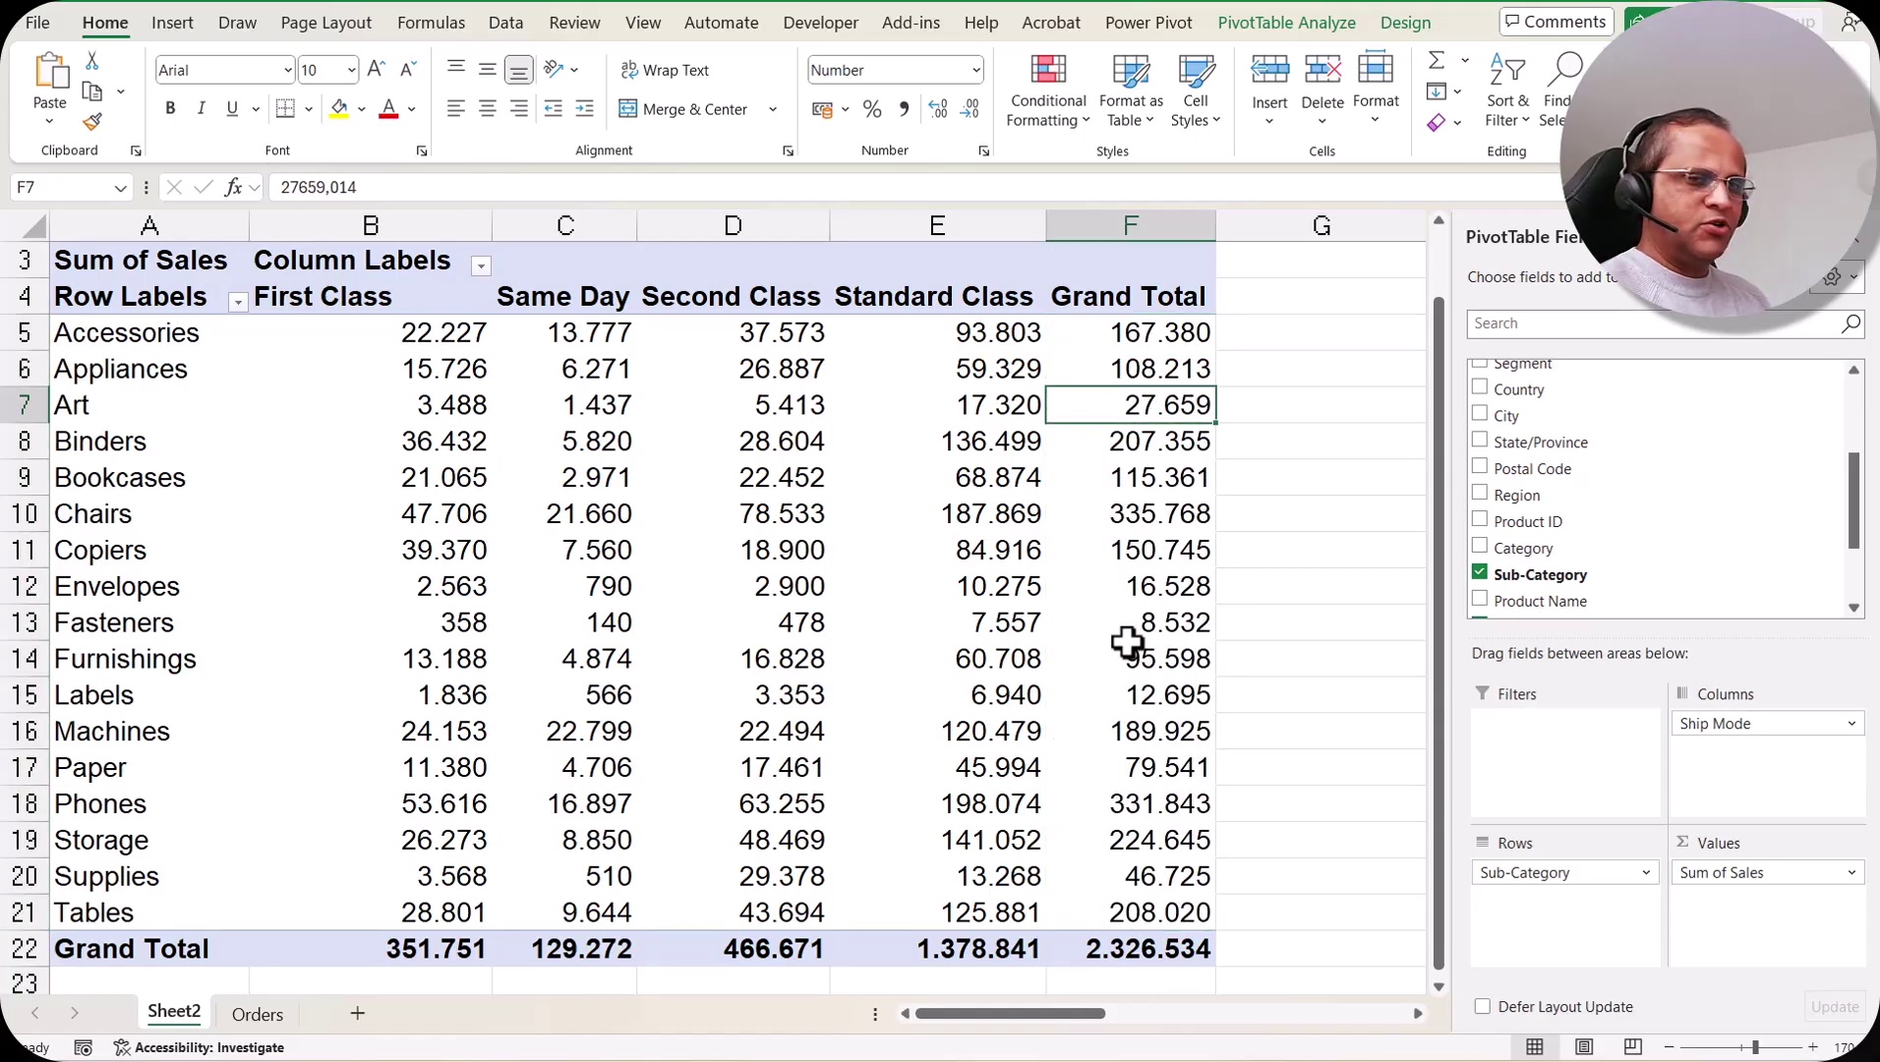
pyautogui.moveTo(1127, 642)
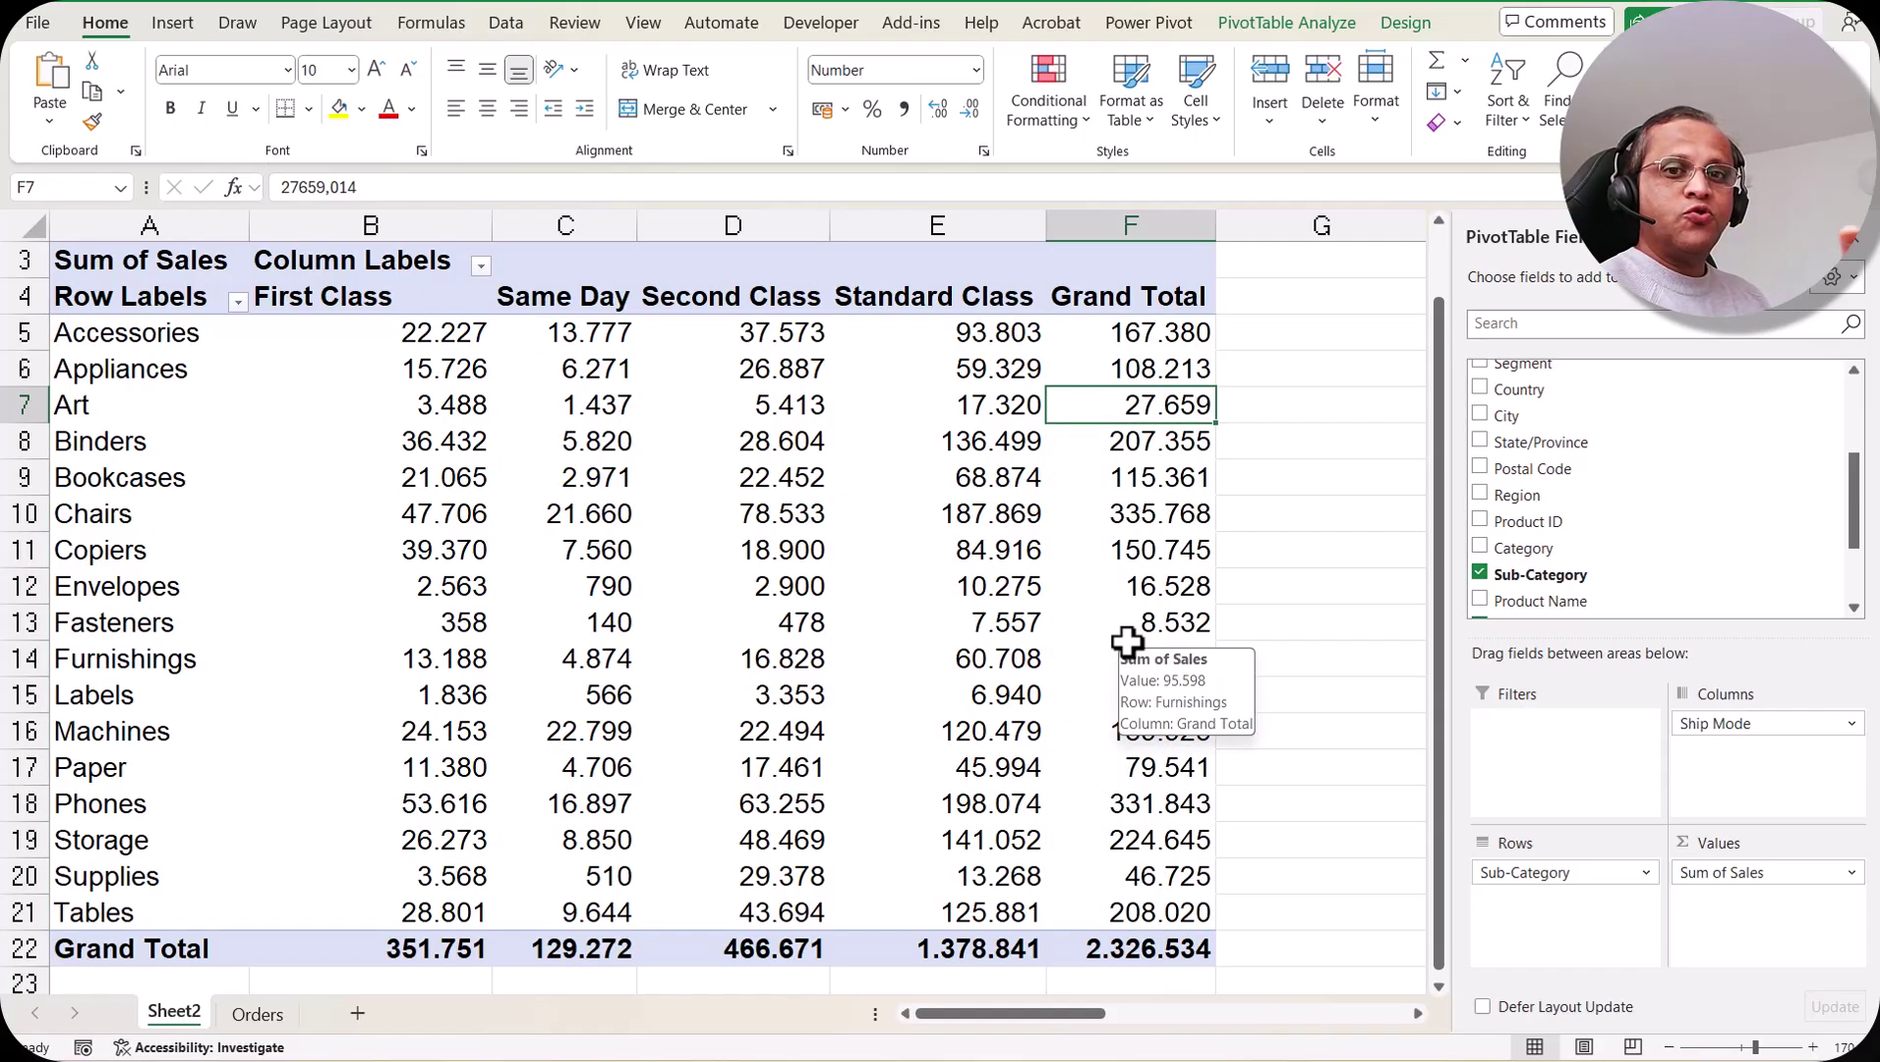
pyautogui.click(1164, 548)
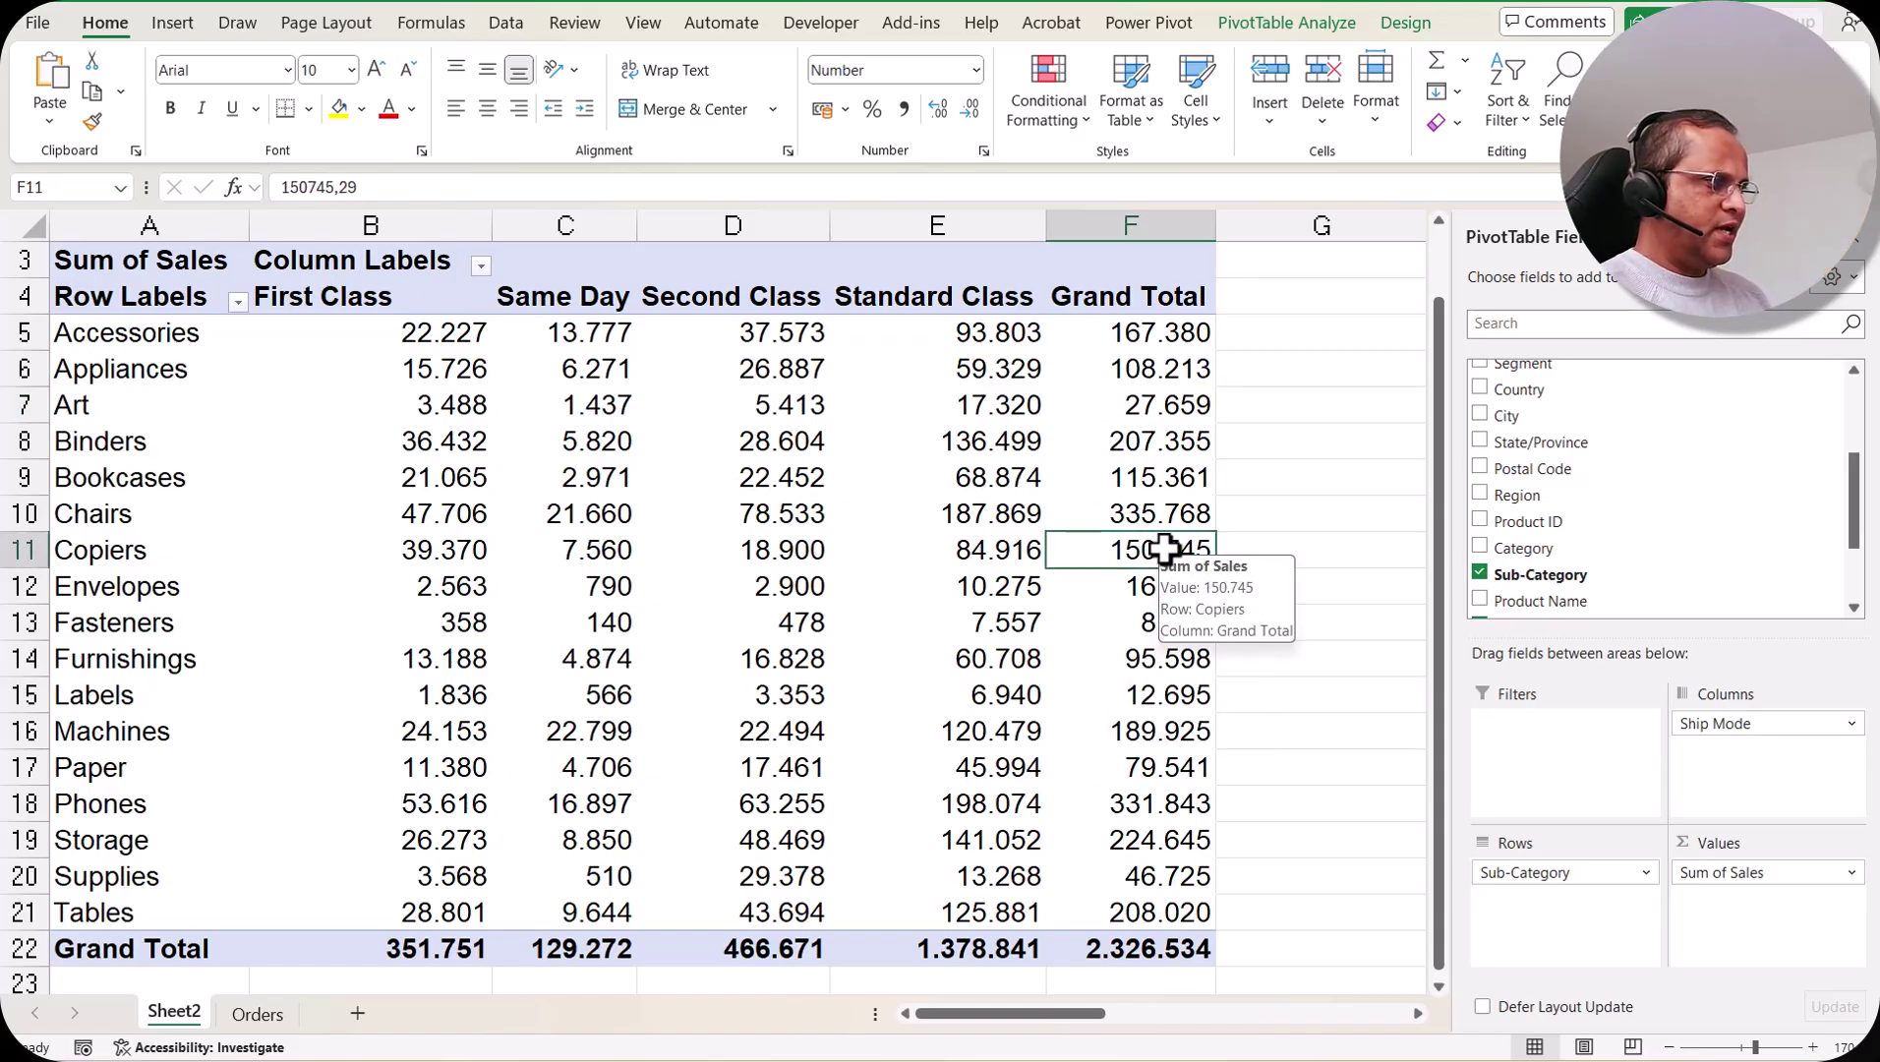
# - Sort the Sub-Category rows by their Grand Total from largest to smallest and check the first and last values
pyautogui.rightClick(1132, 552)
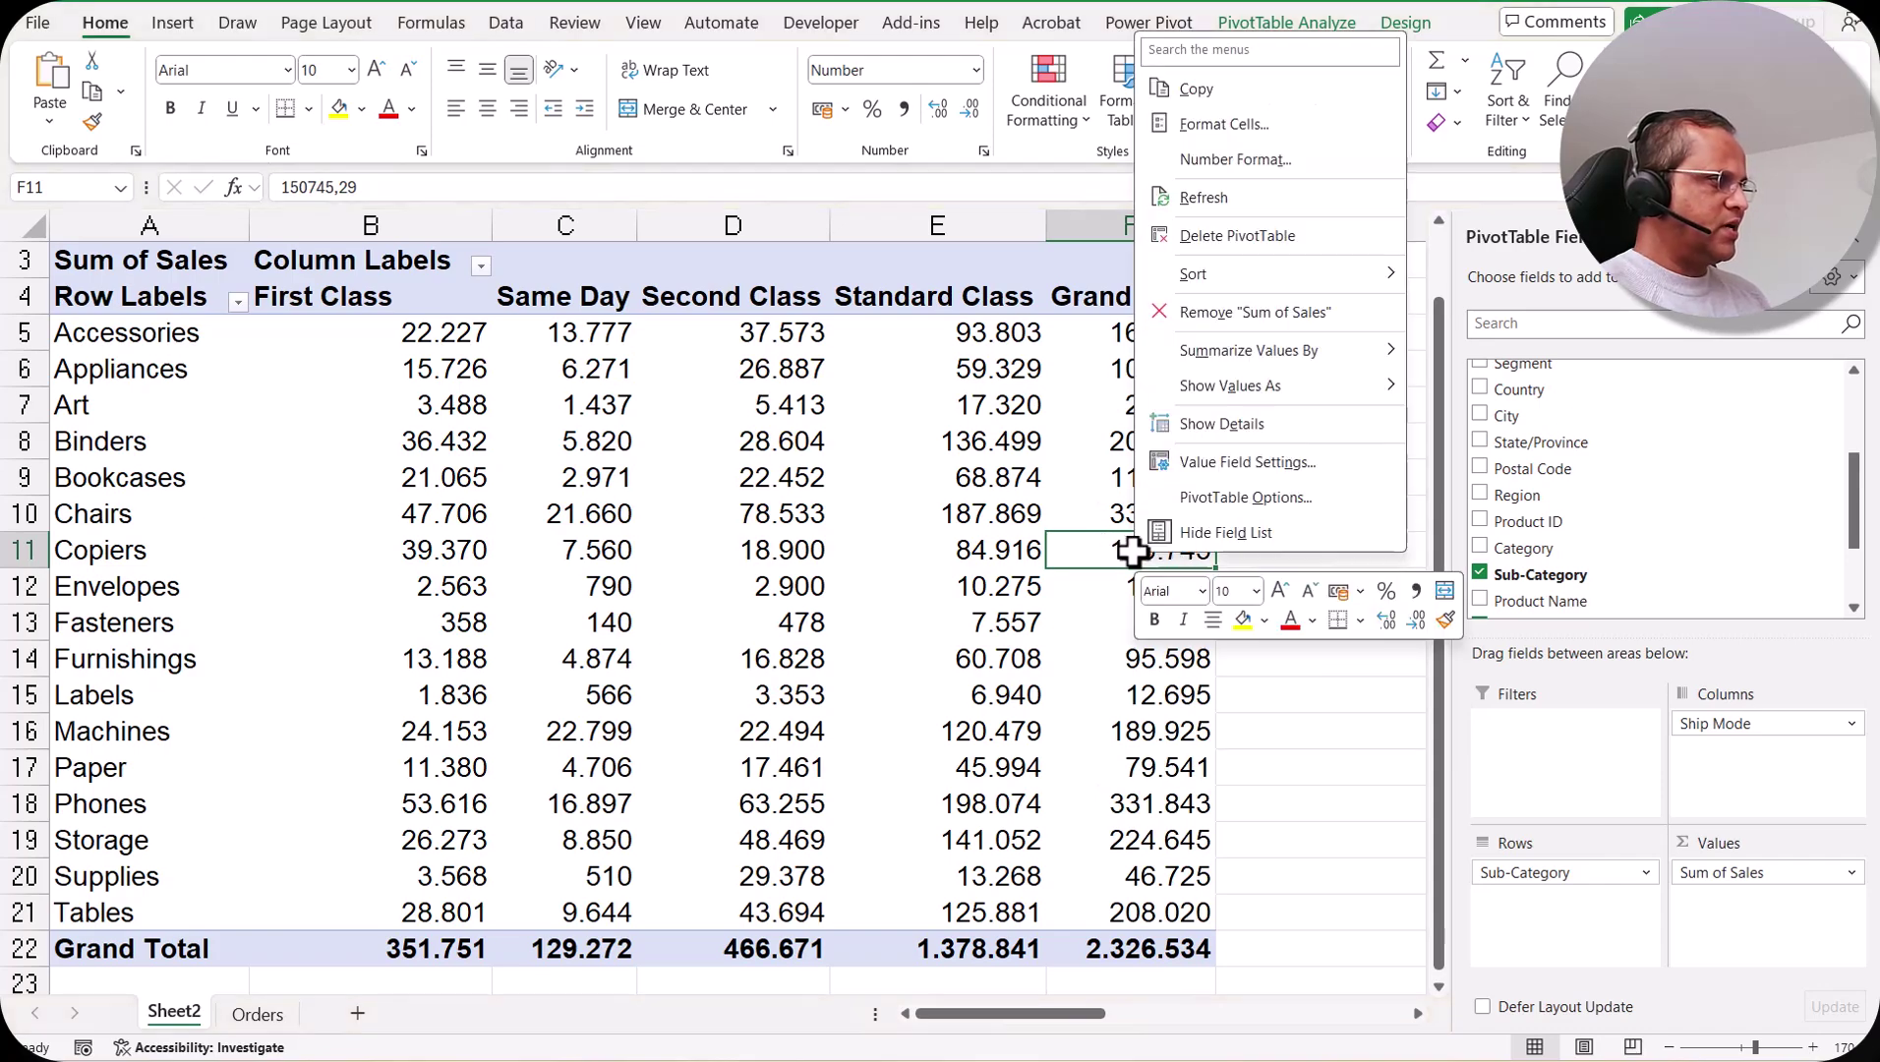
pyautogui.moveTo(1343, 277)
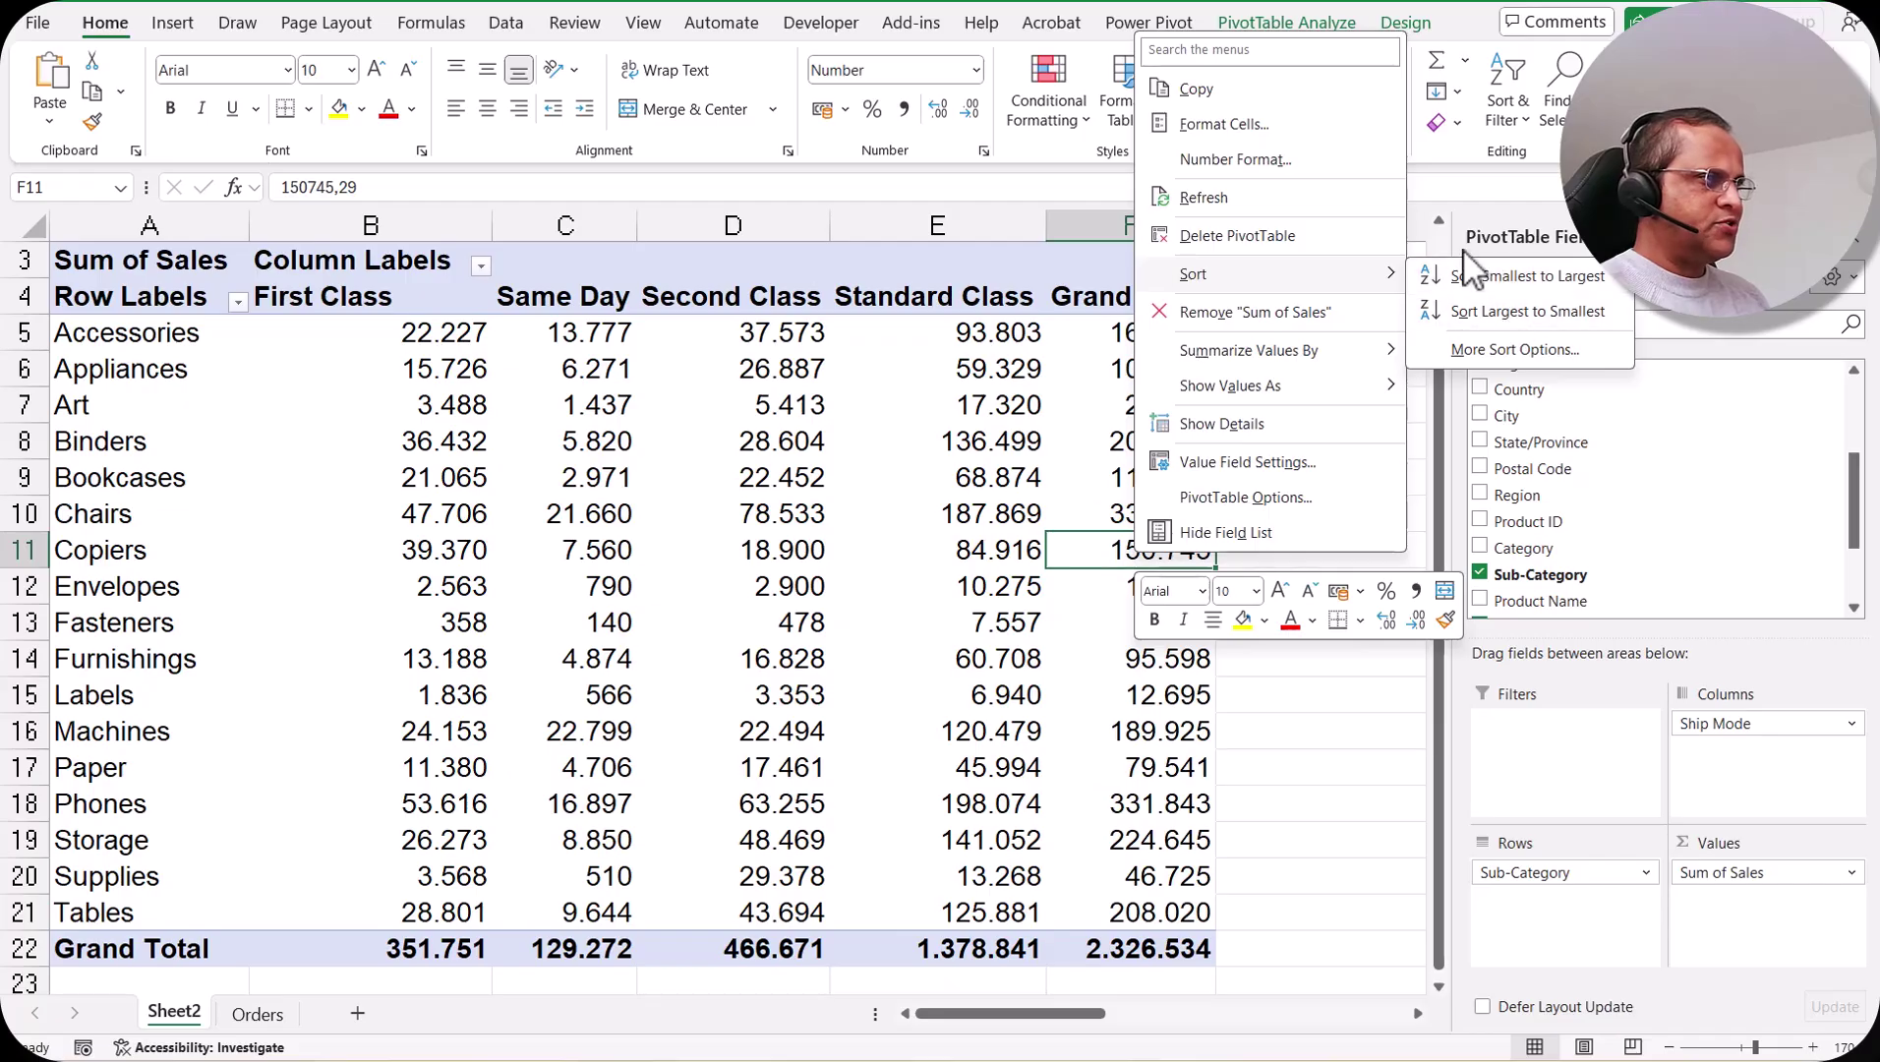
pyautogui.click(1563, 314)
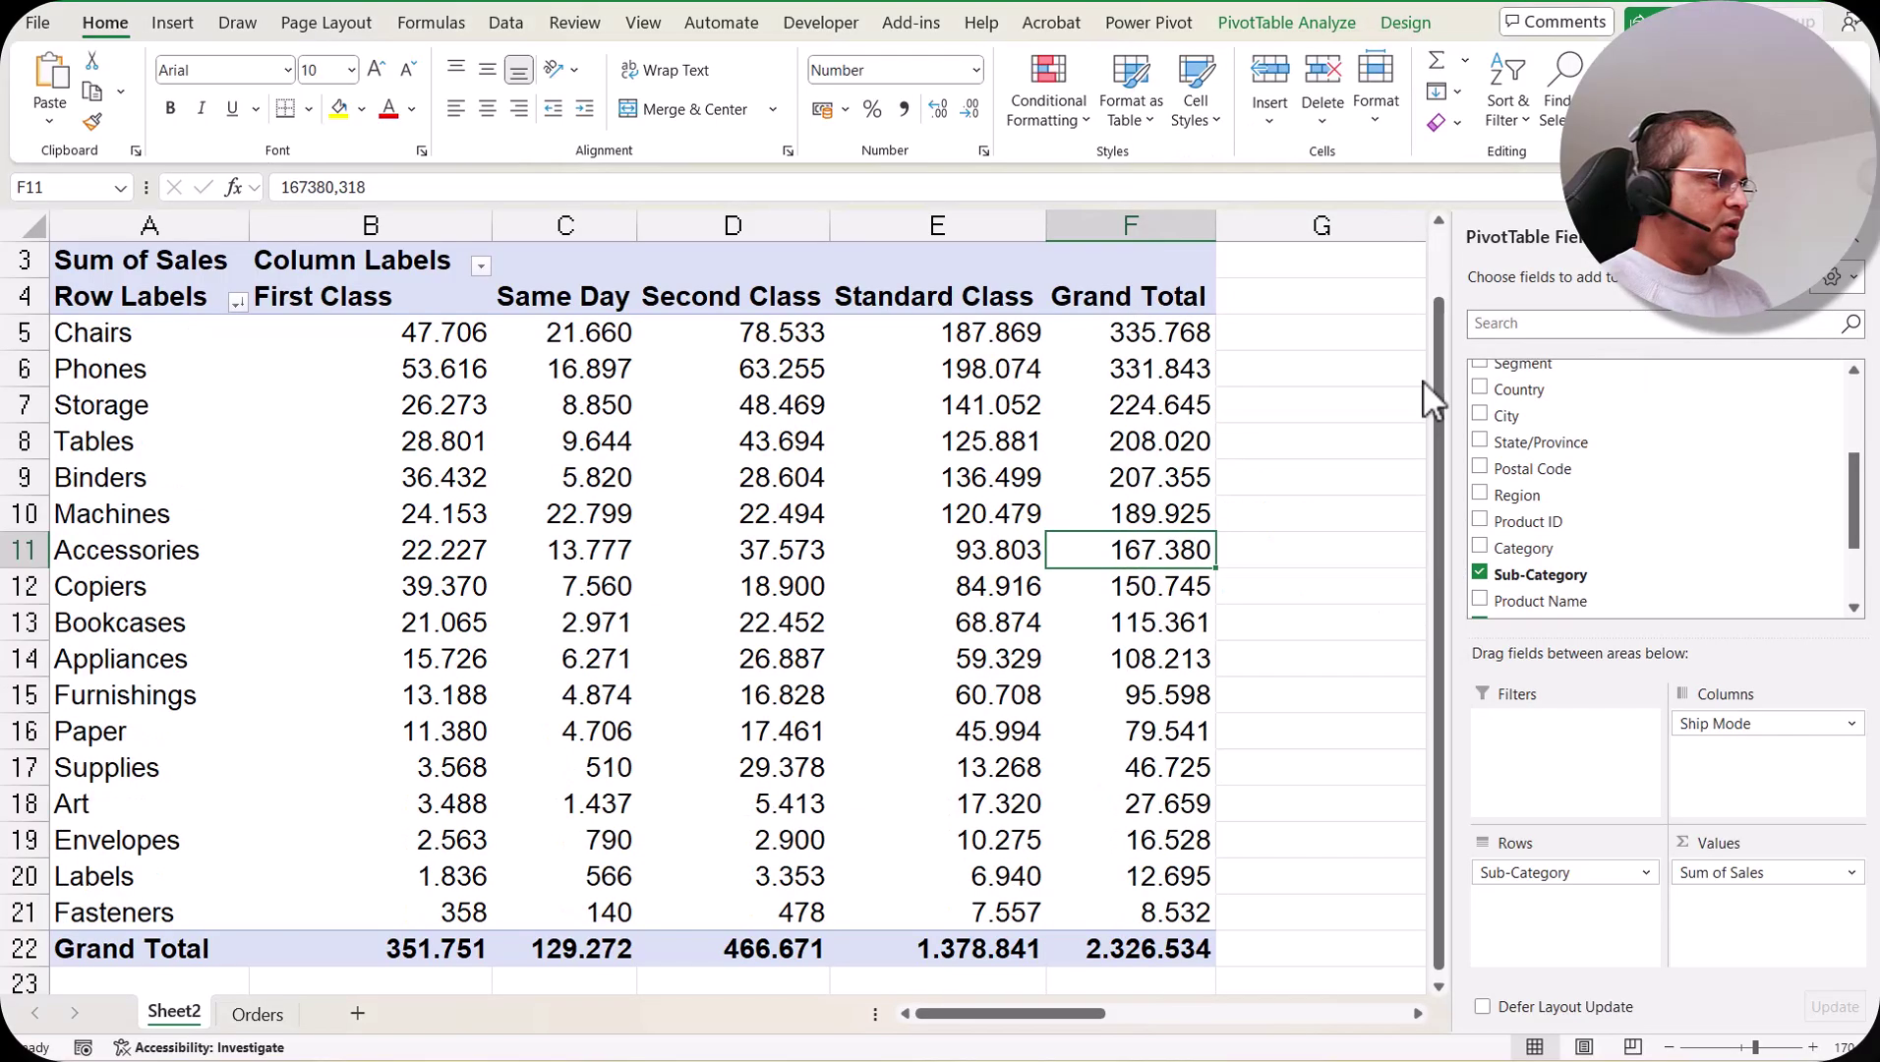
pyautogui.click(1119, 338)
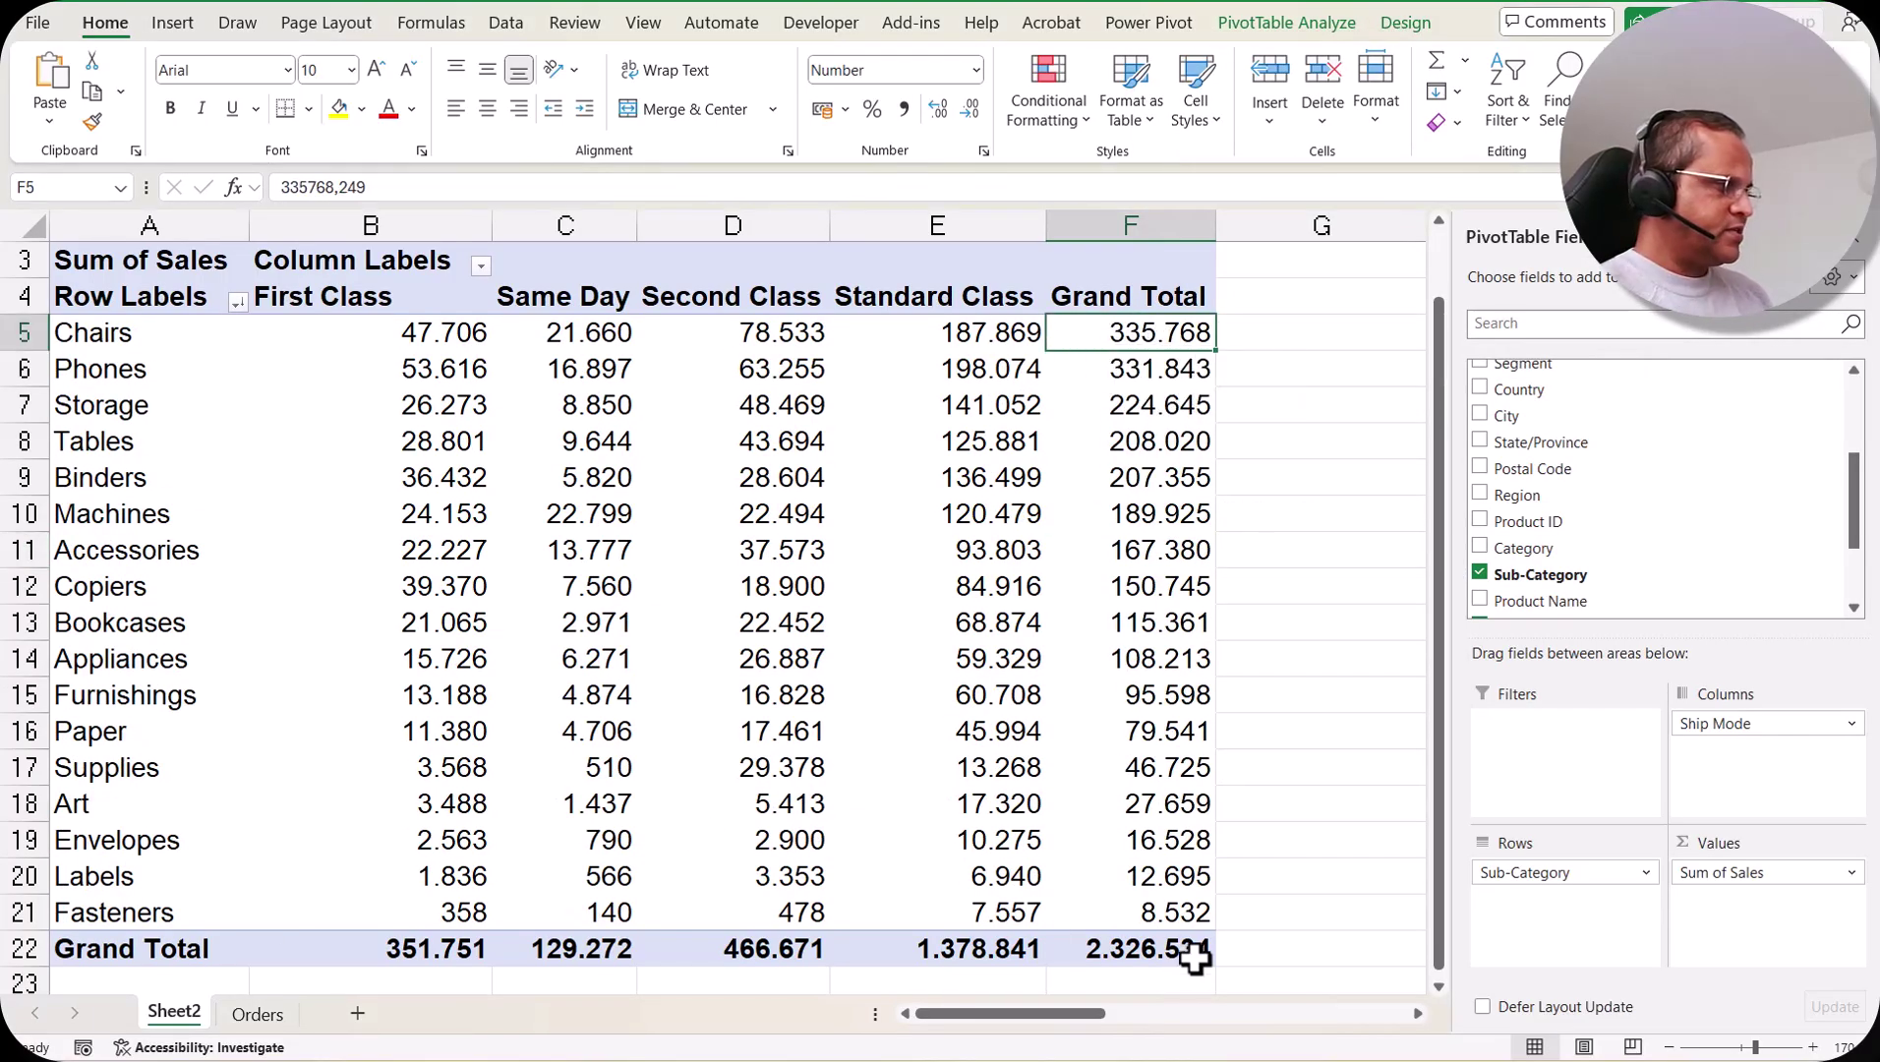
pyautogui.click(1185, 913)
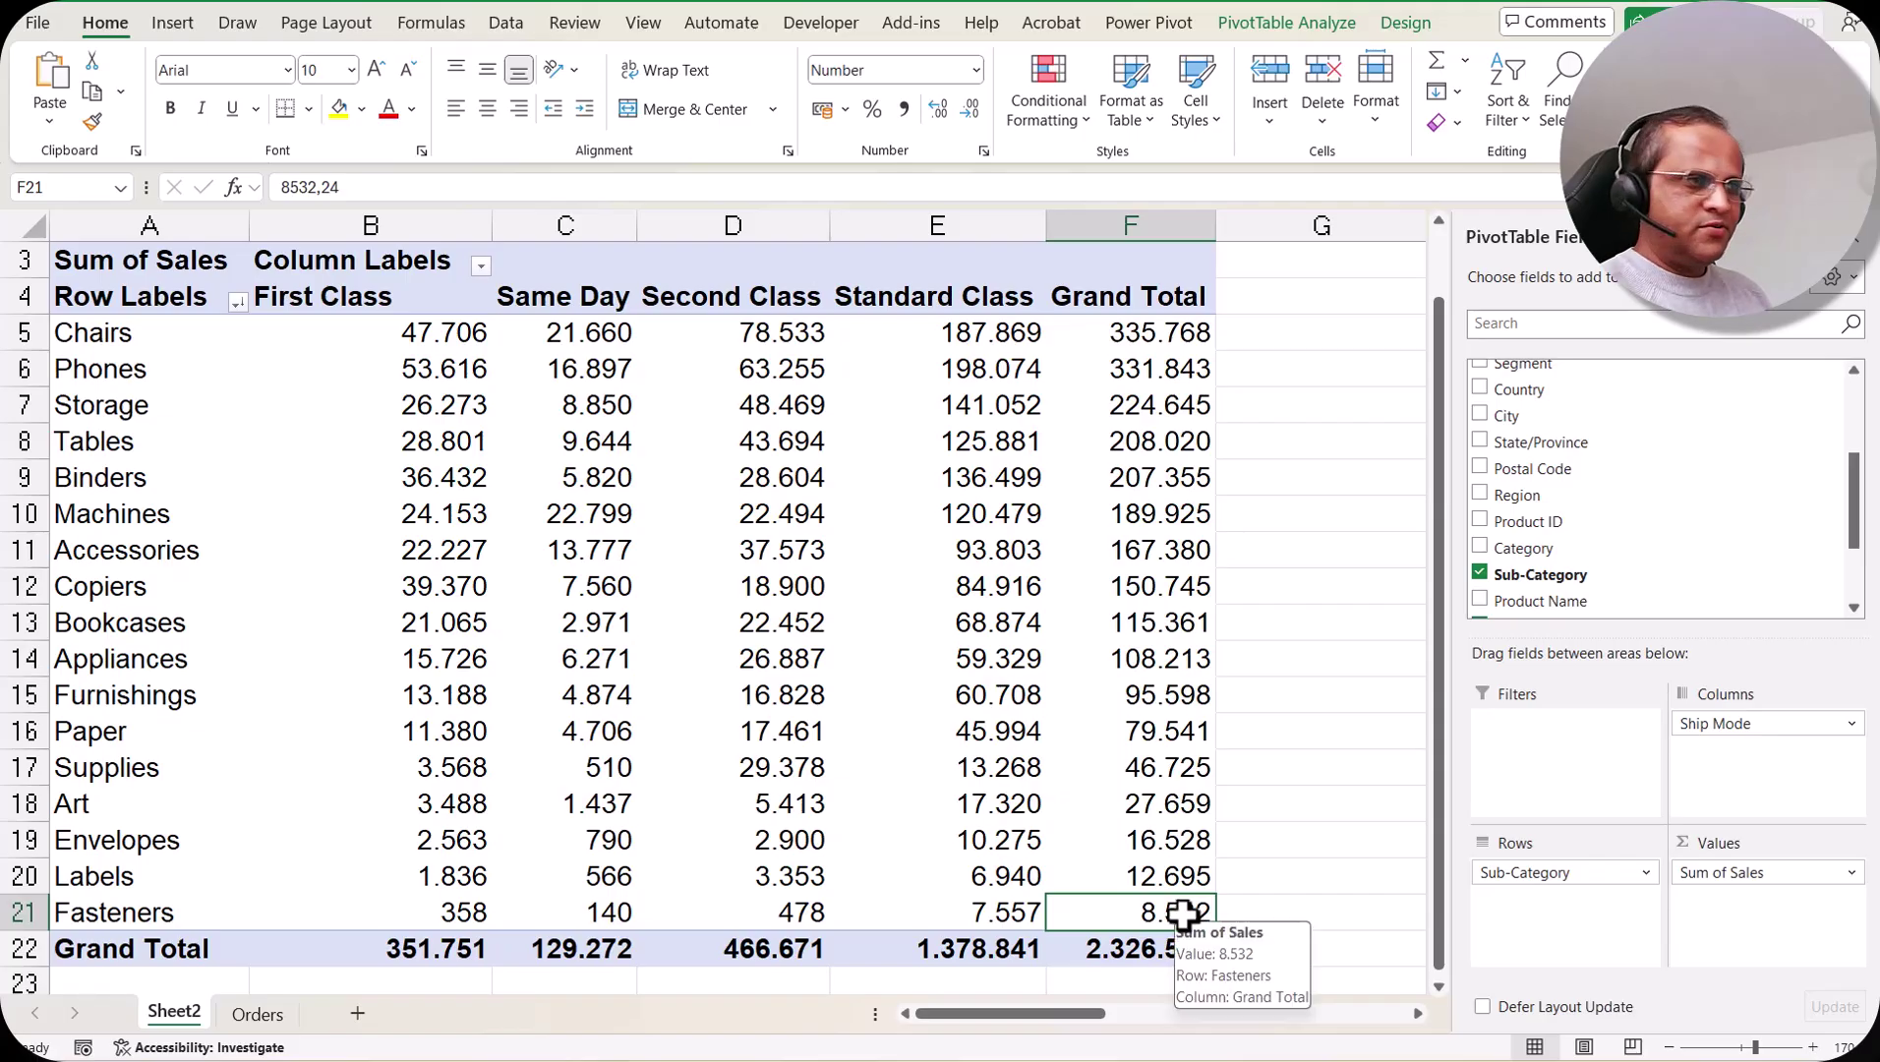
# - Sort the Sub-Category rows by their Grand Total from smallest to largest and check the first and last values
pyautogui.click(1170, 482)
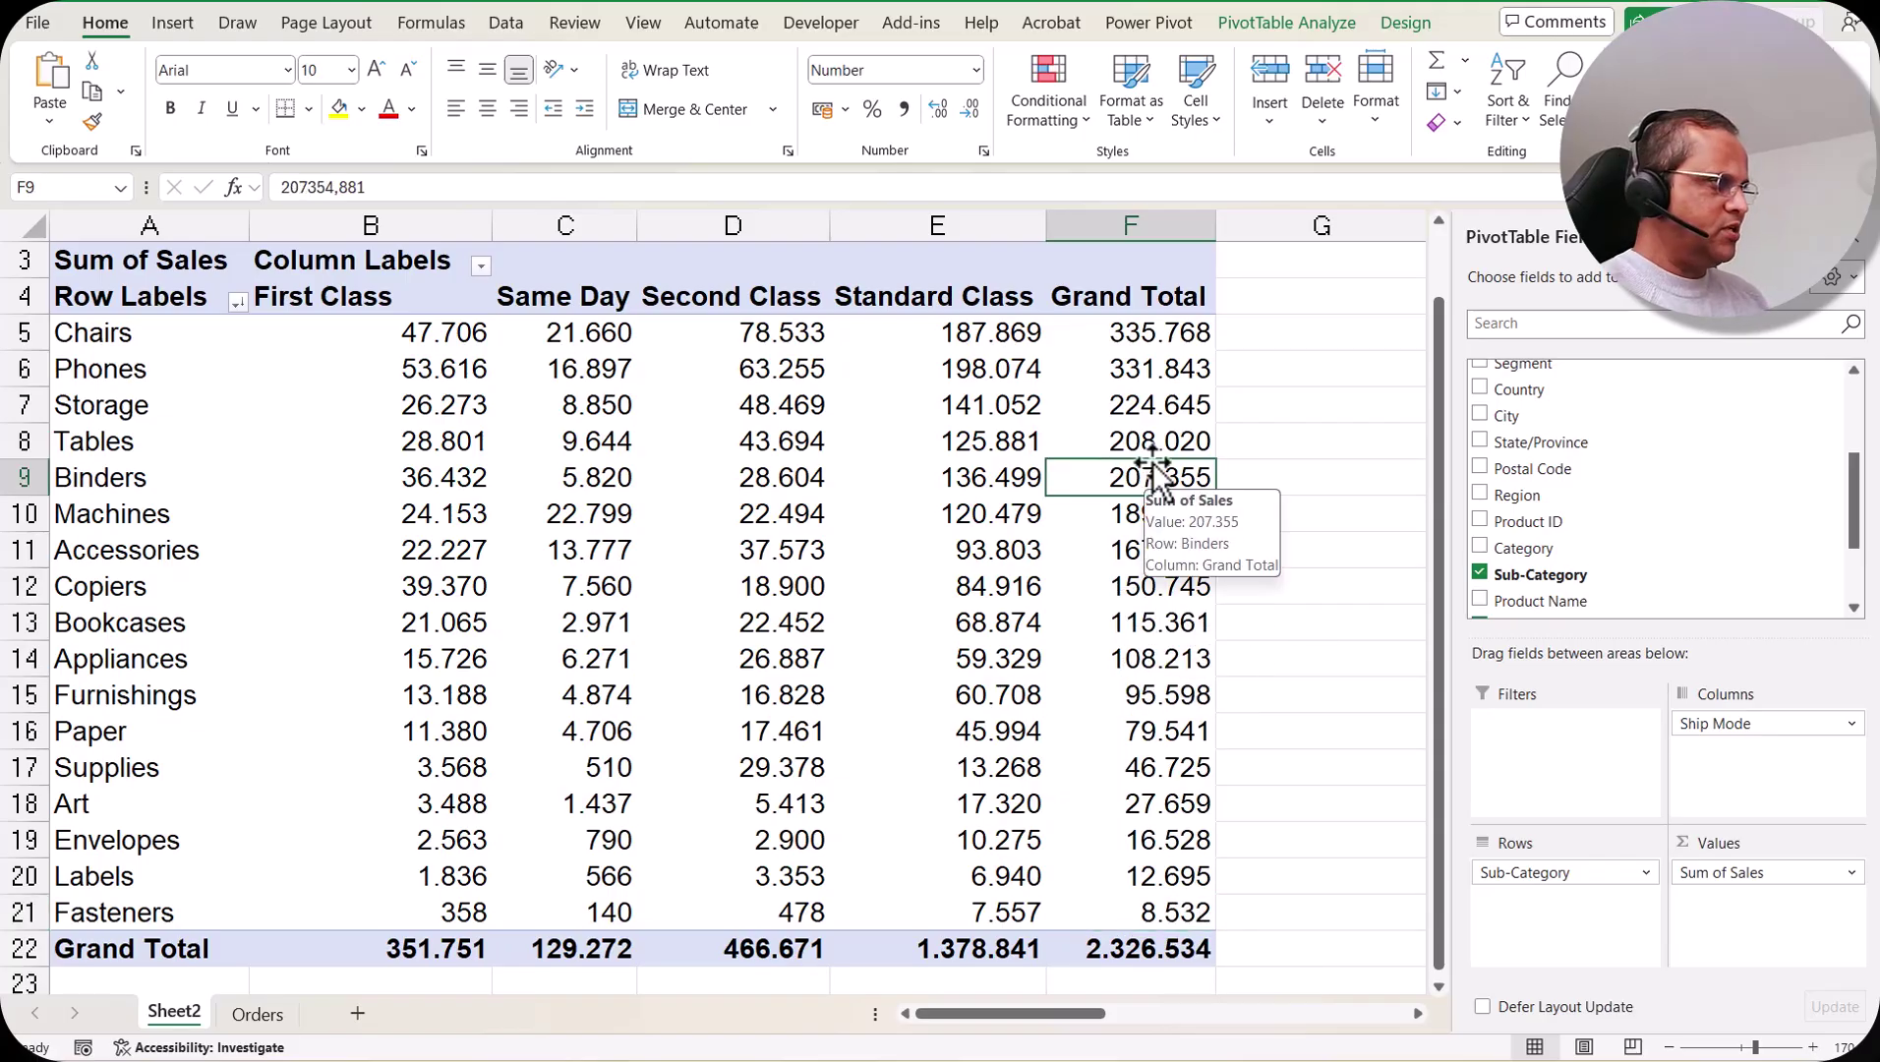
pyautogui.rightClick(1148, 478)
pyautogui.moveTo(1359, 733)
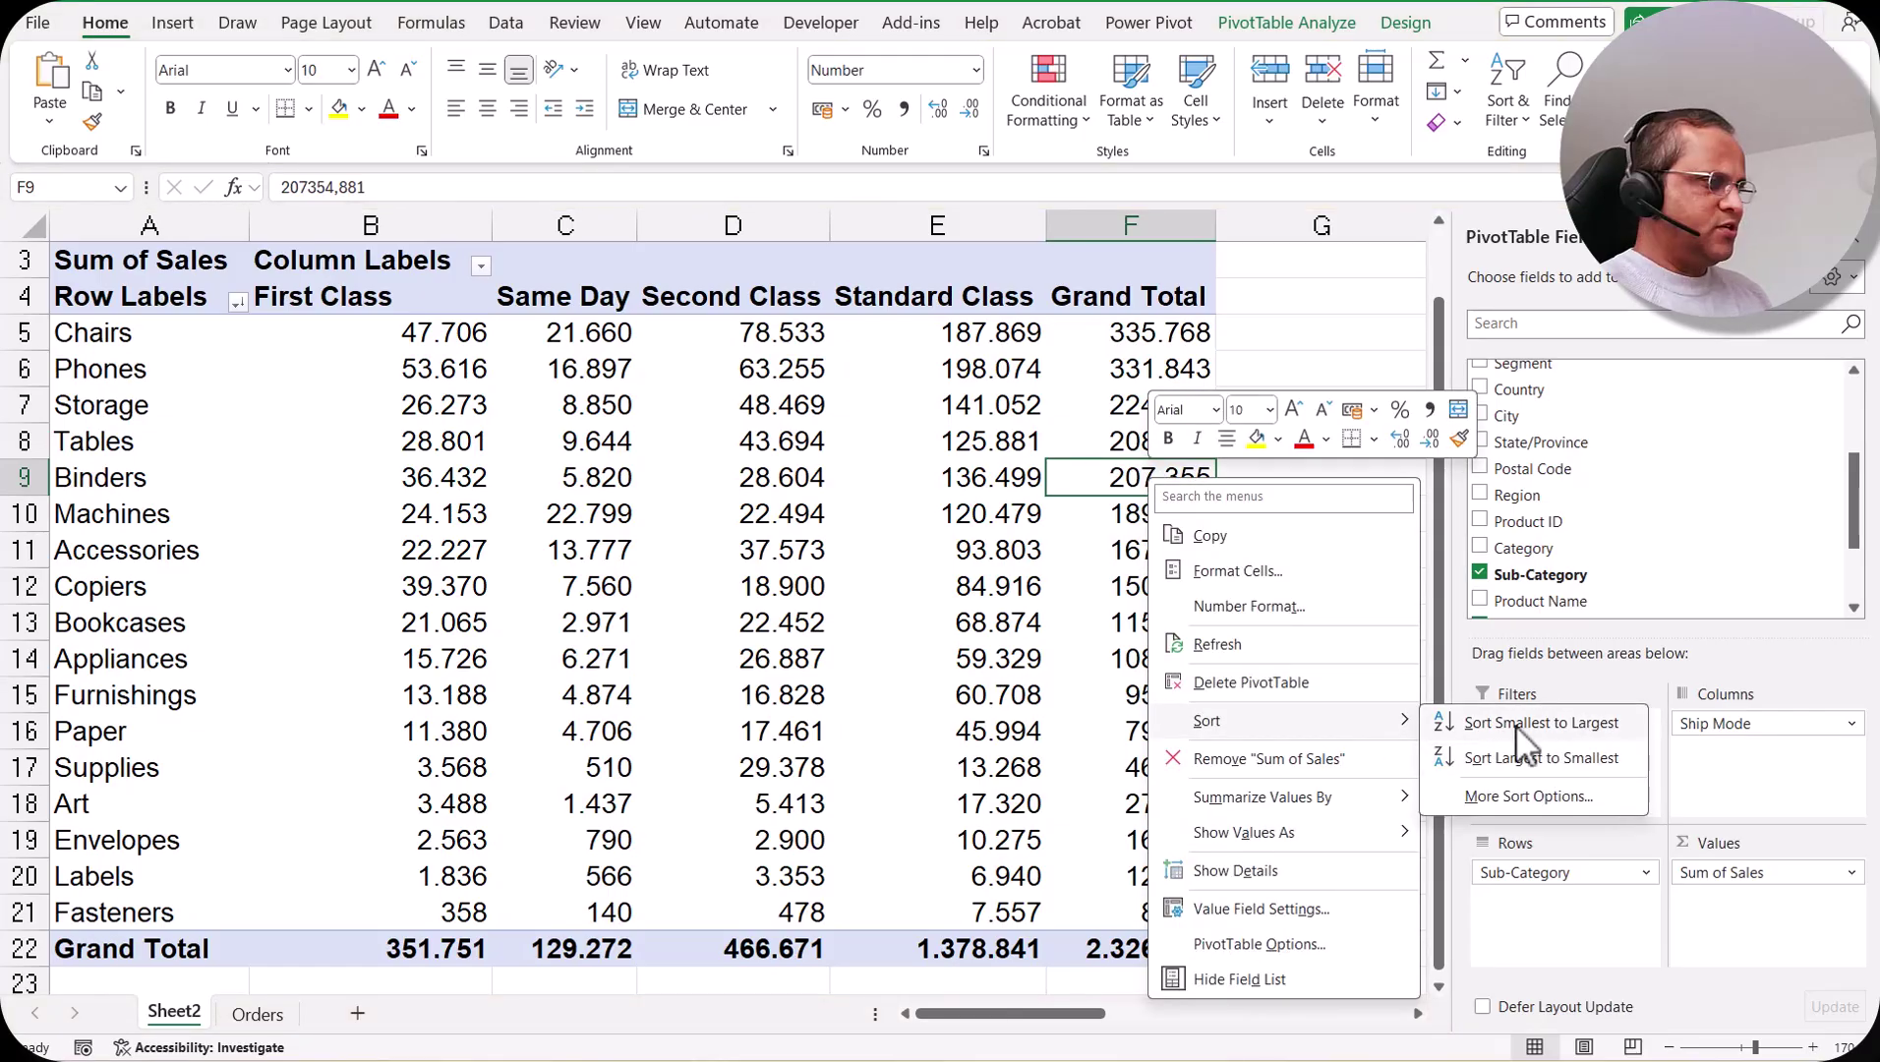
pyautogui.click(1592, 730)
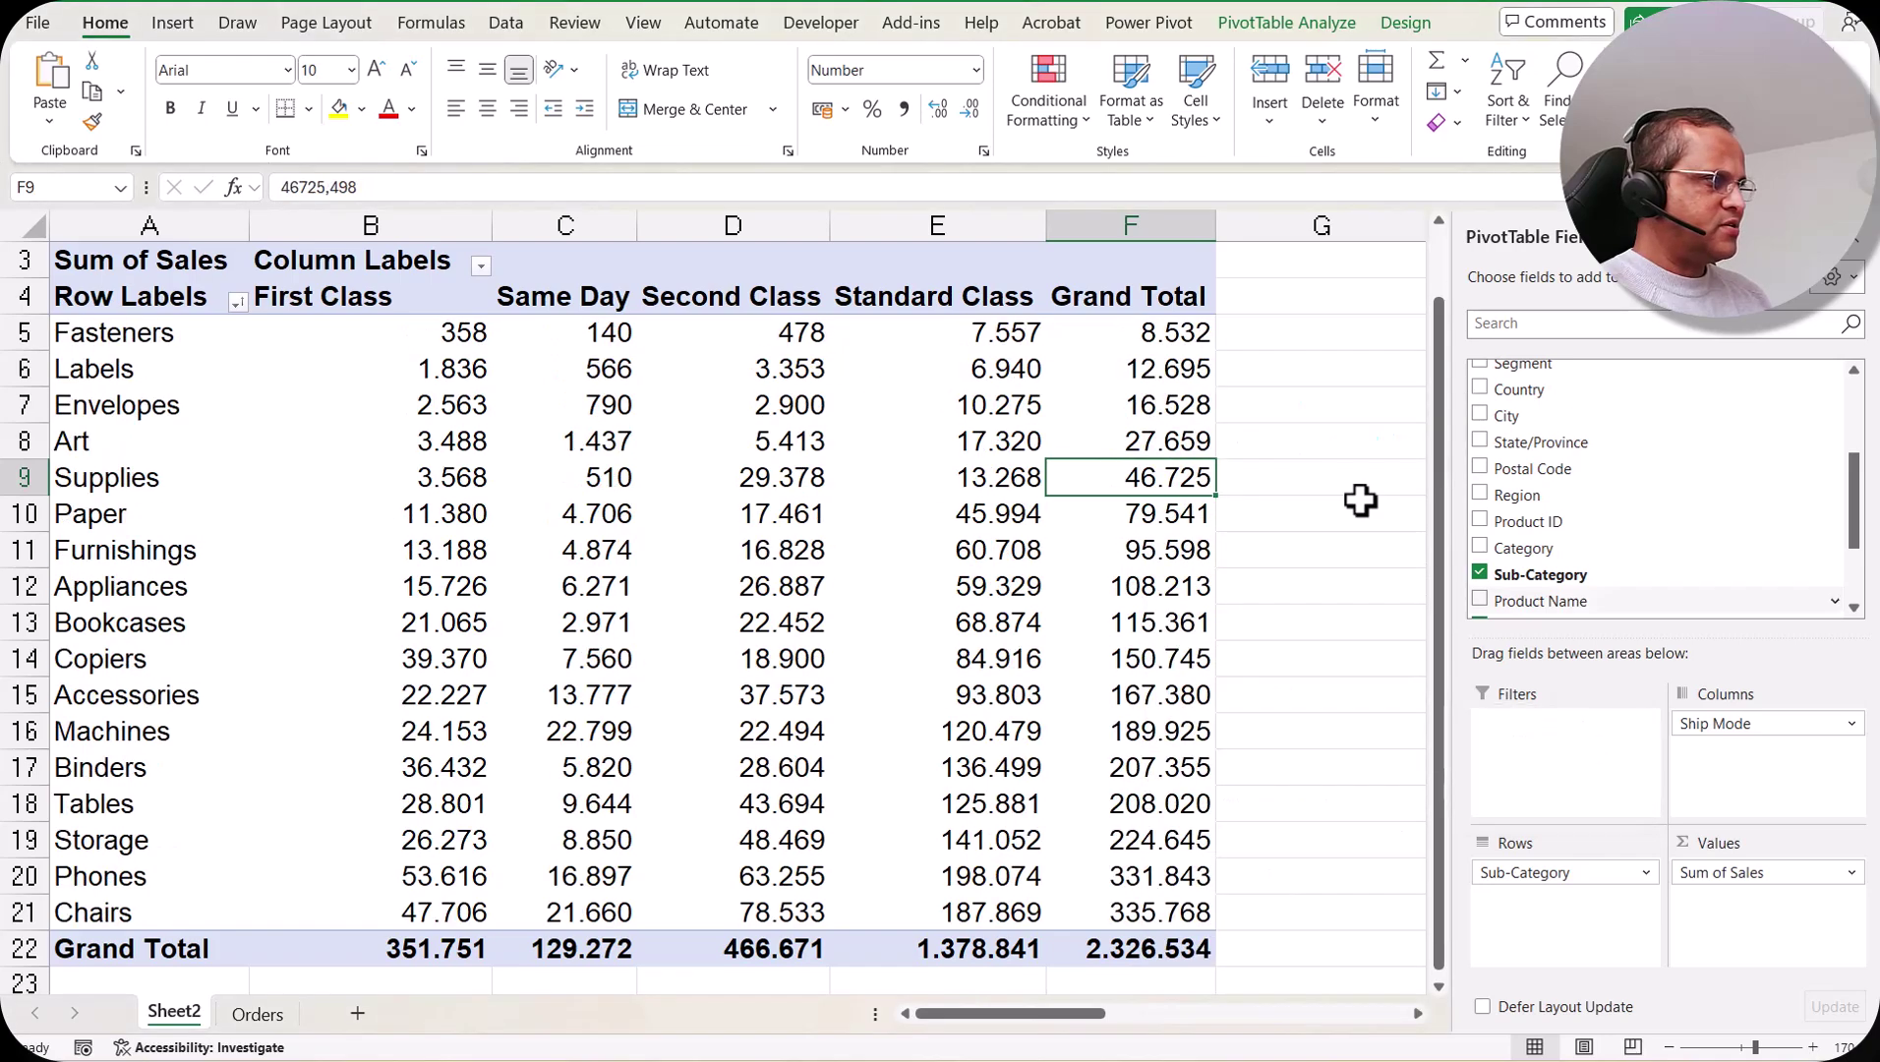
pyautogui.click(1148, 336)
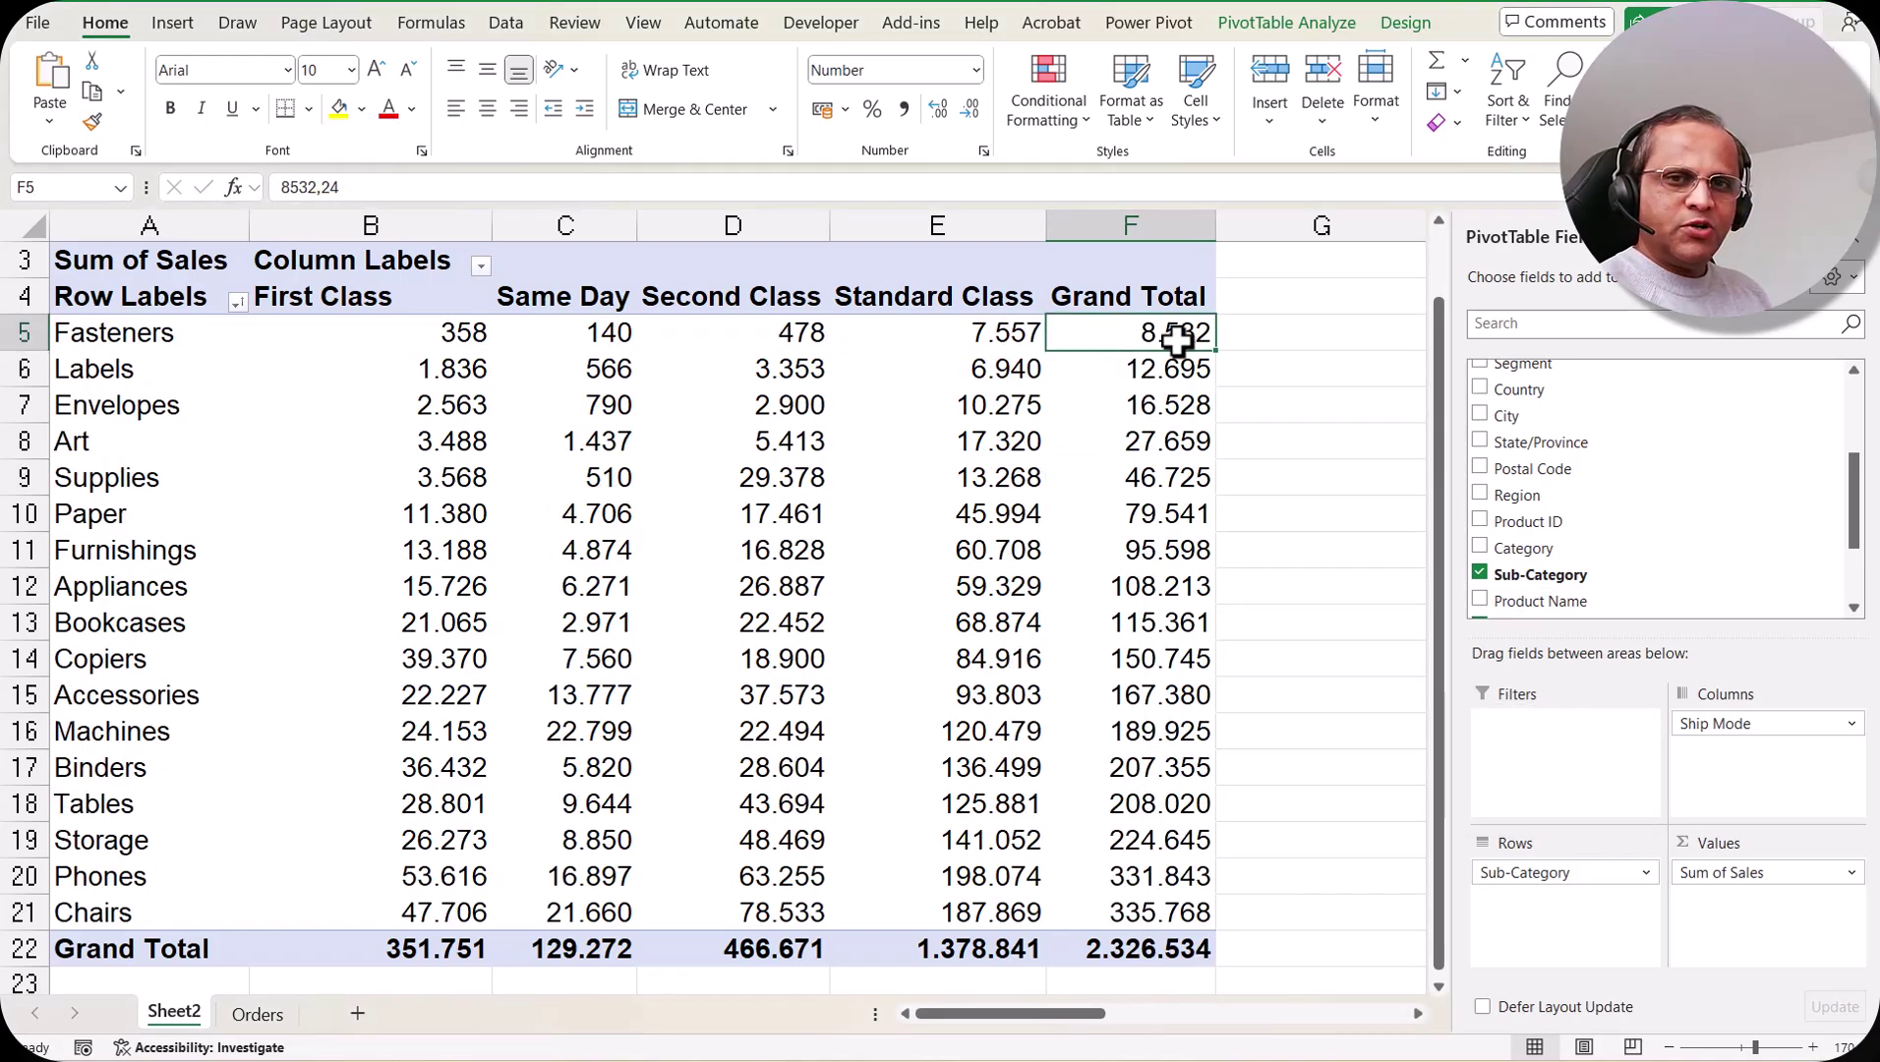
pyautogui.moveTo(1177, 339)
pyautogui.click(1177, 913)
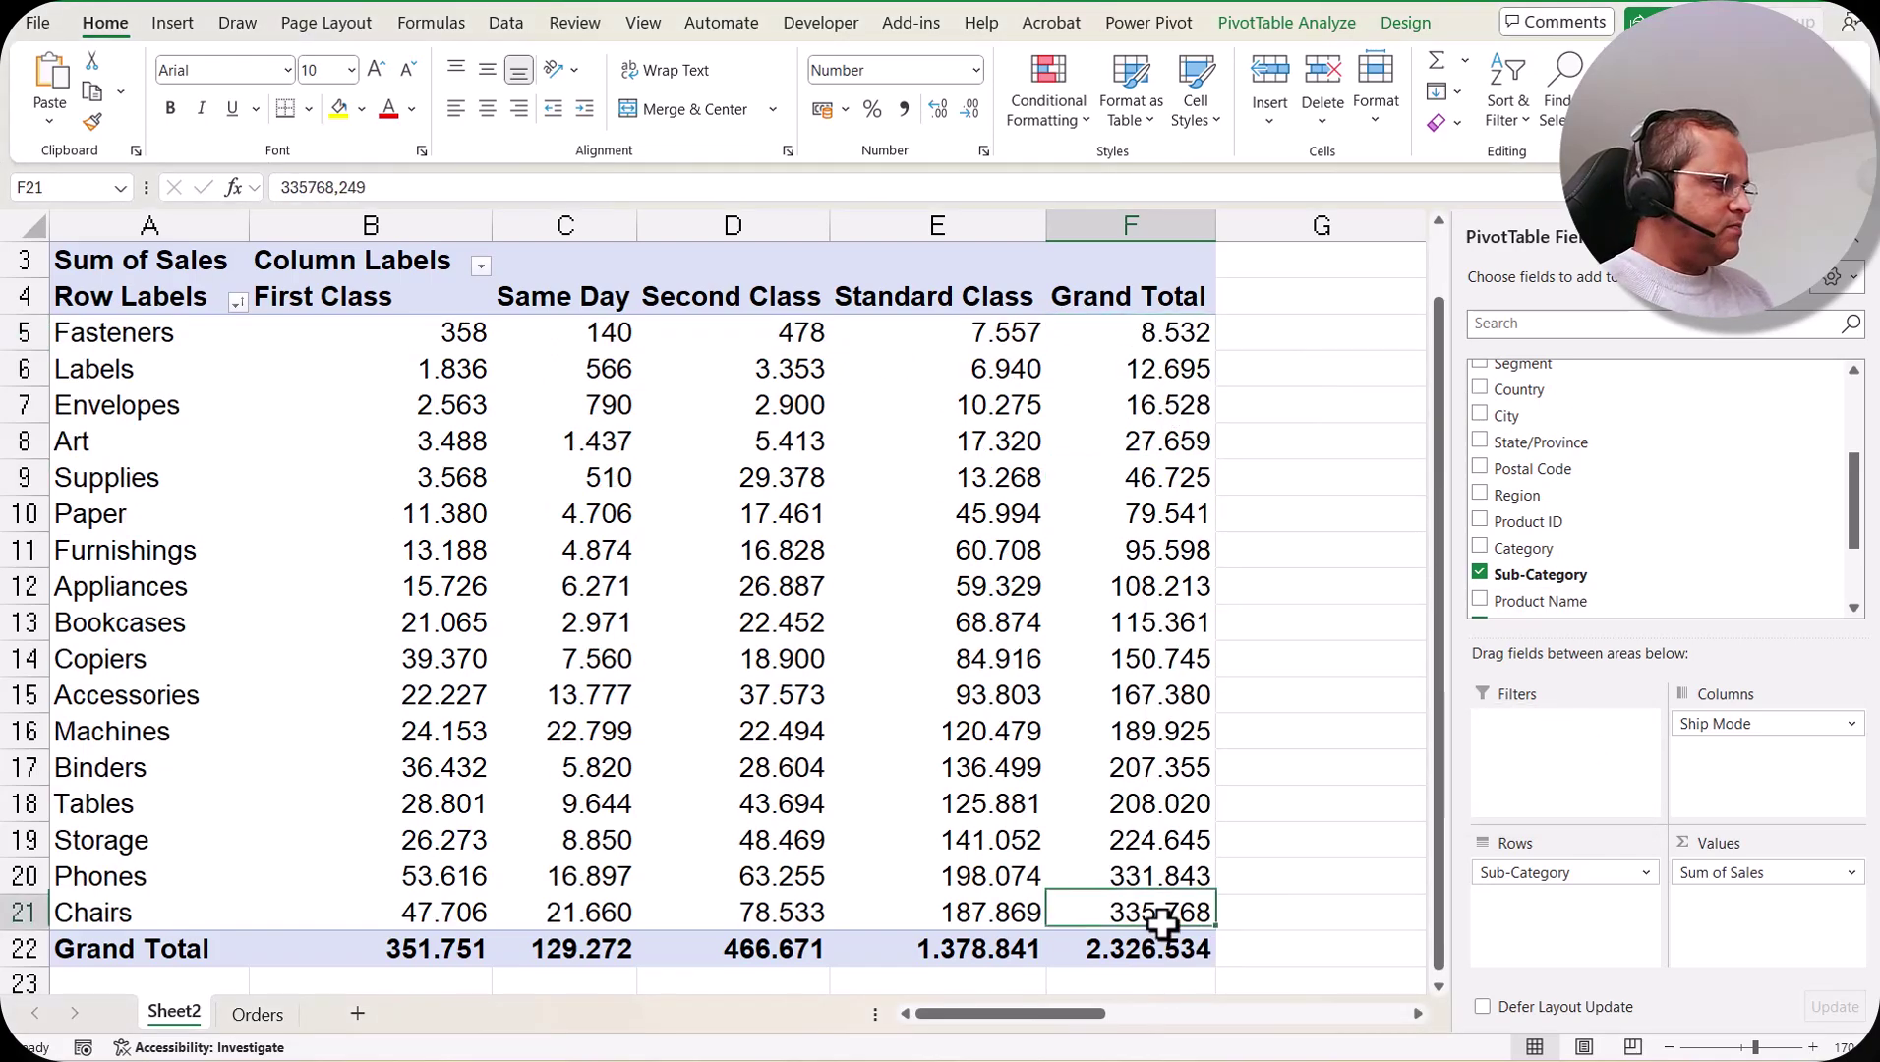
pyautogui.moveTo(1180, 917)
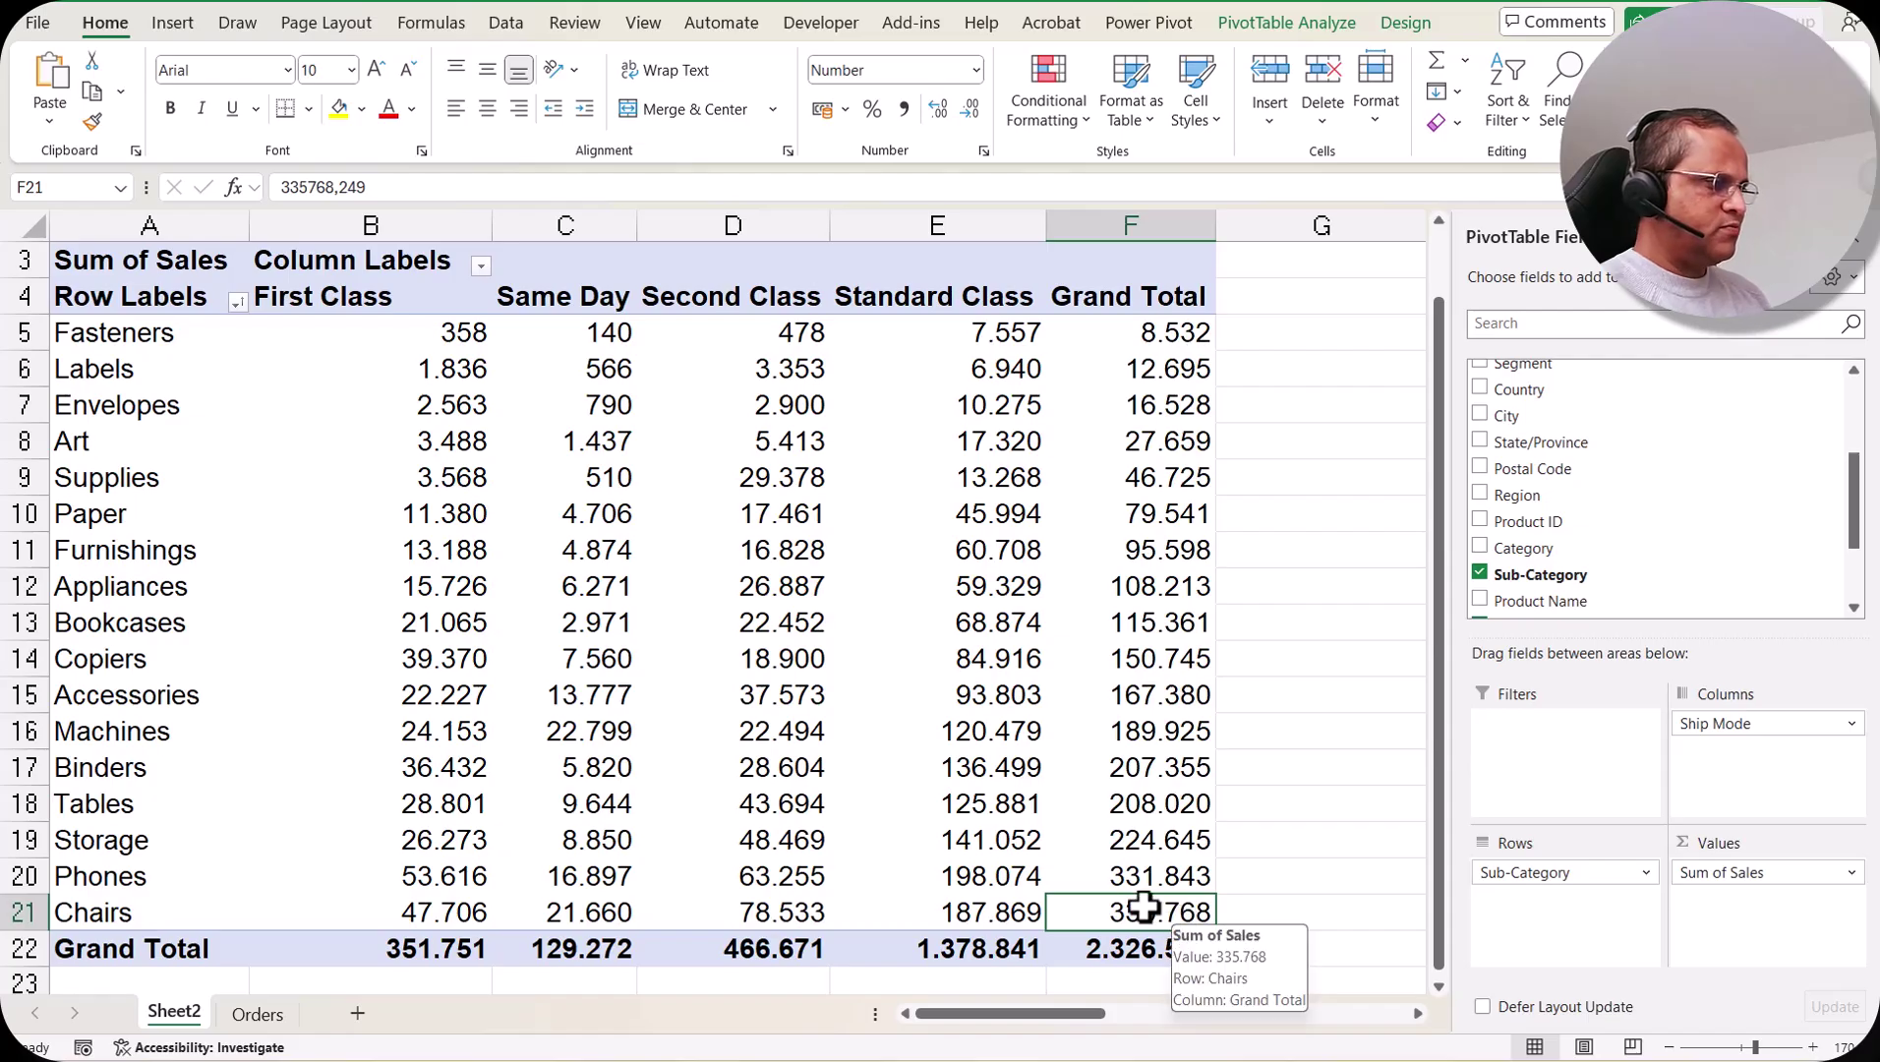
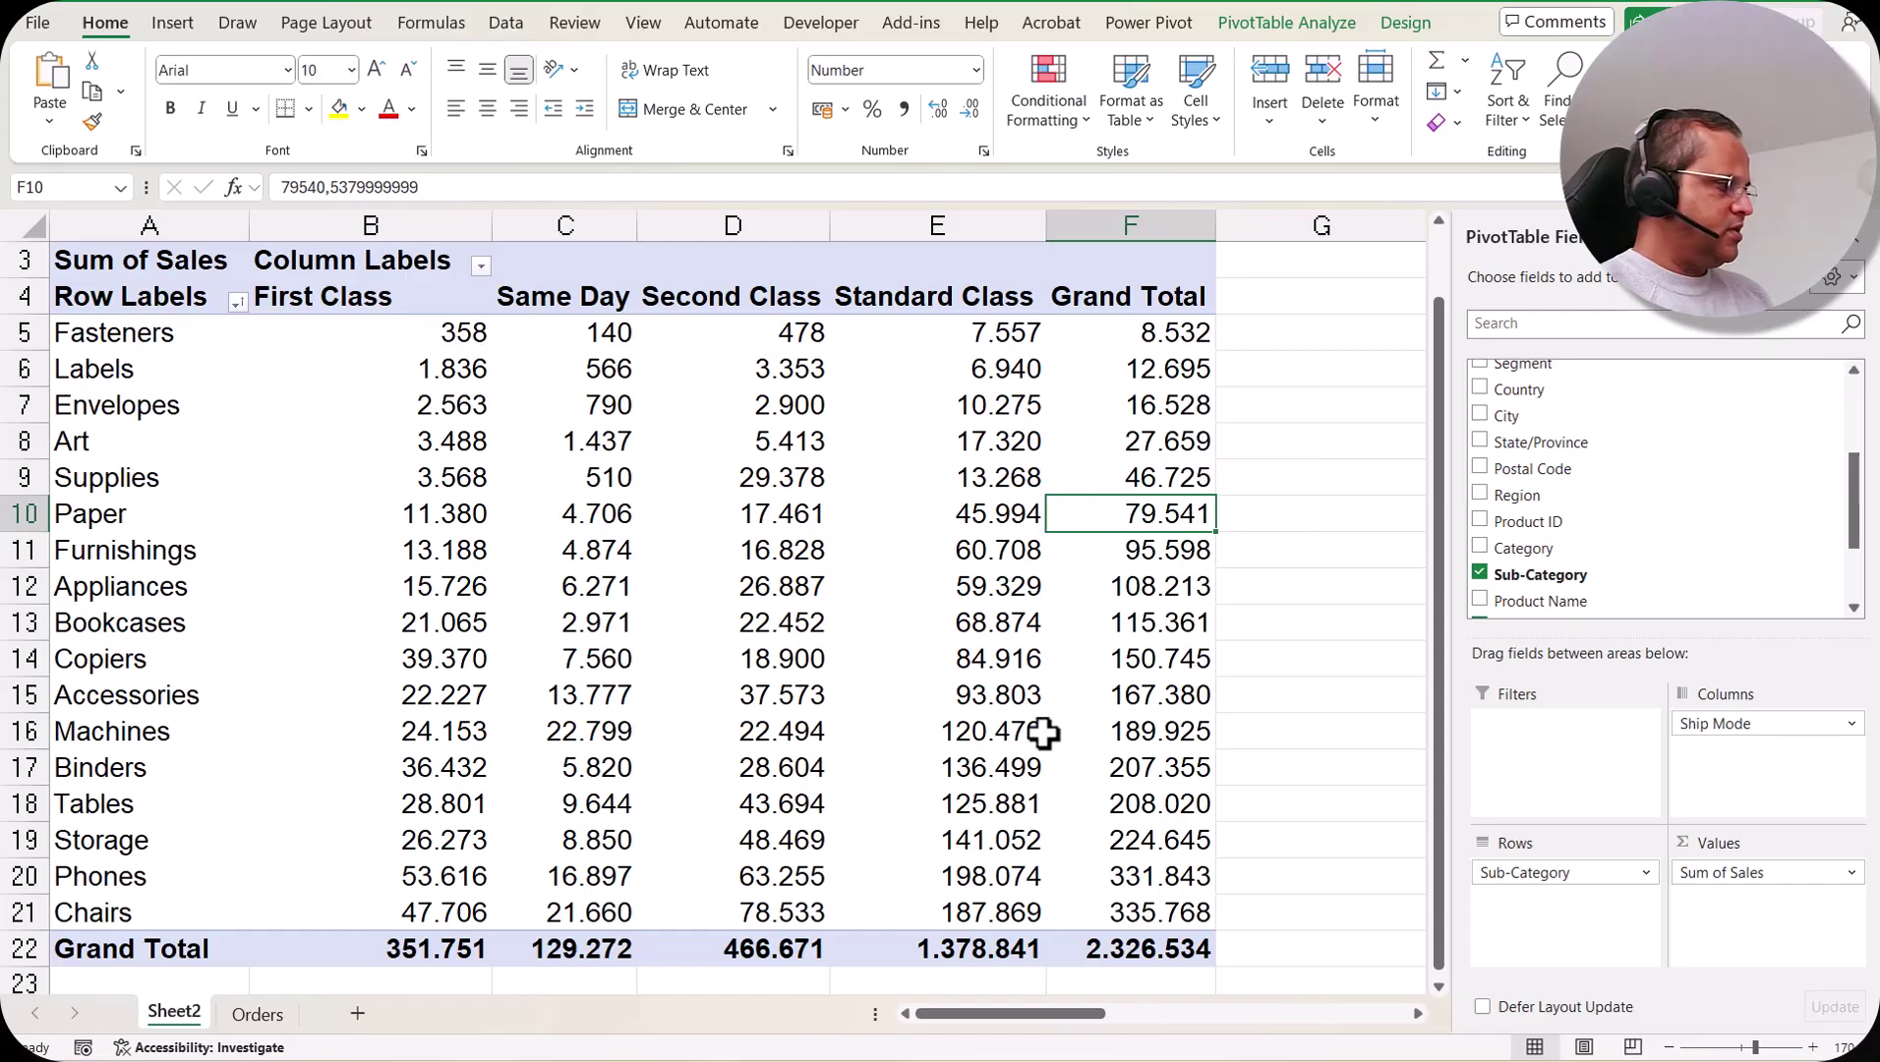
# - Rename the PivotTable's sheet as "1st Pivot Table"
pyautogui.click(258, 1016)
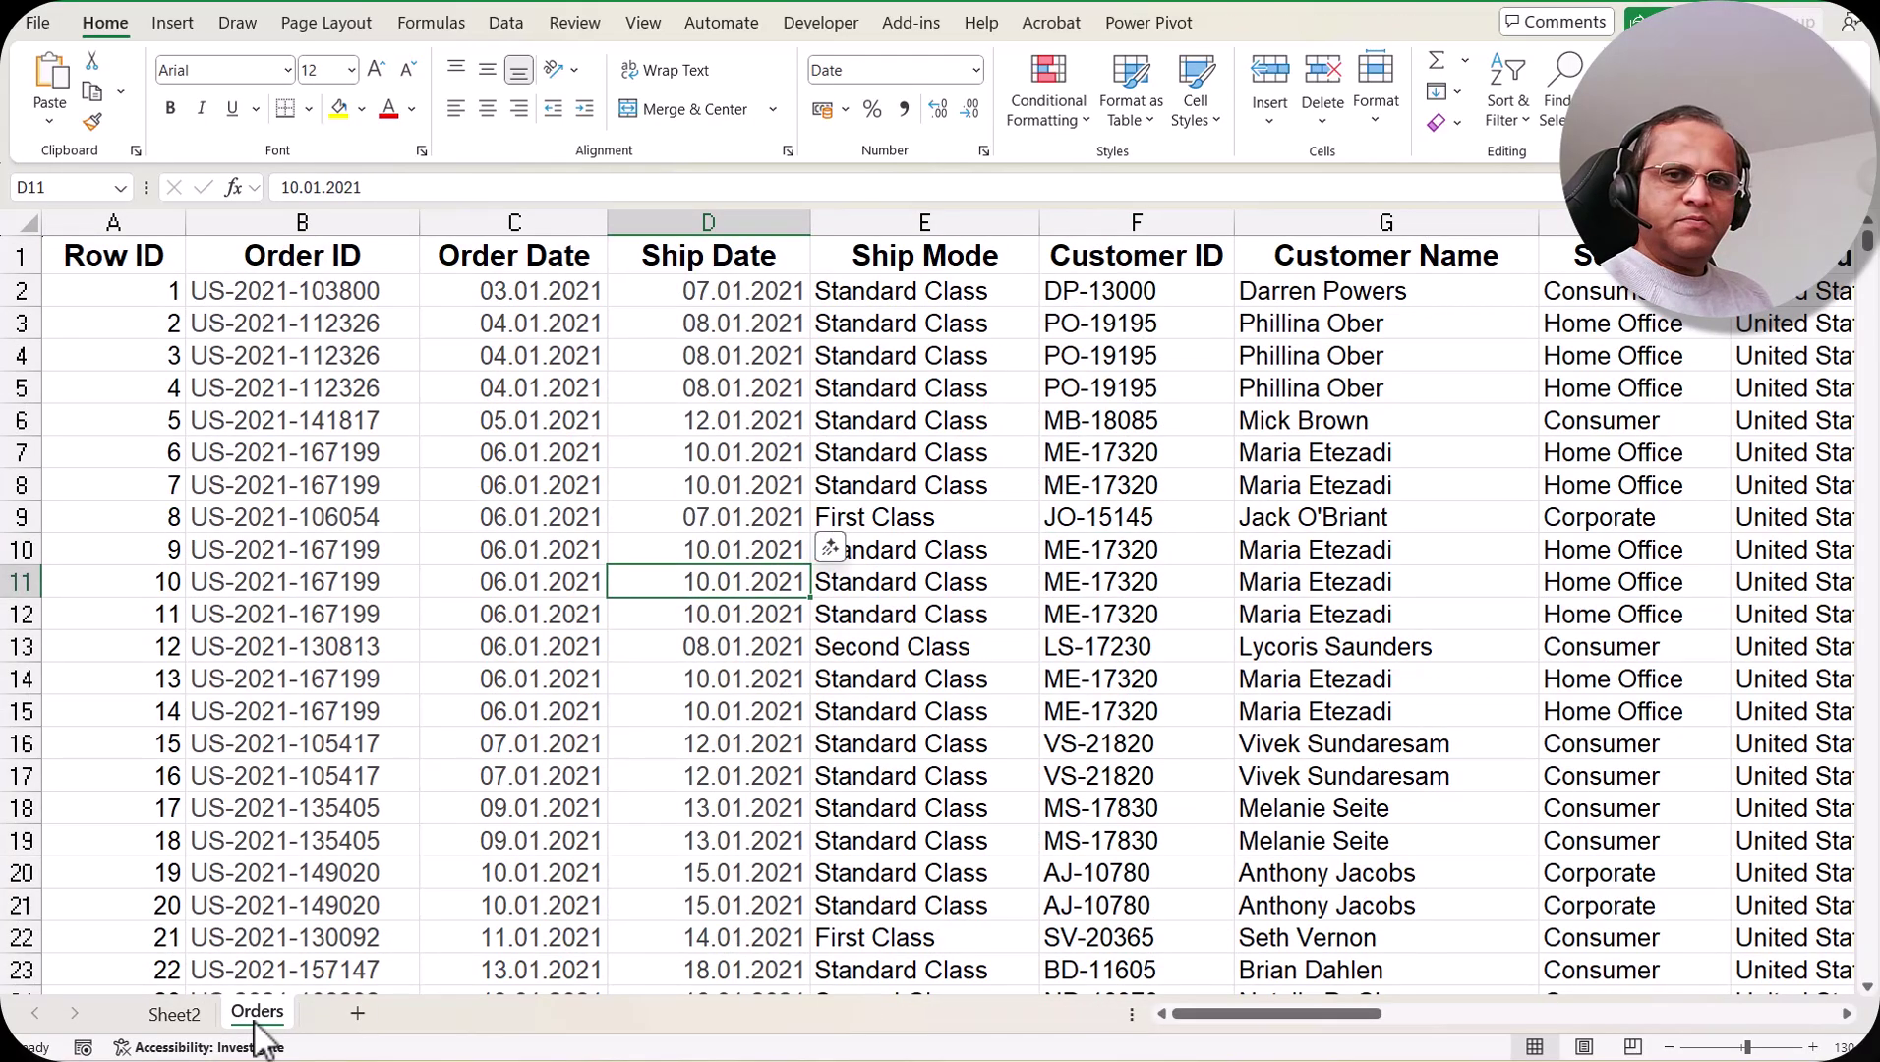
pyautogui.click(174, 1014)
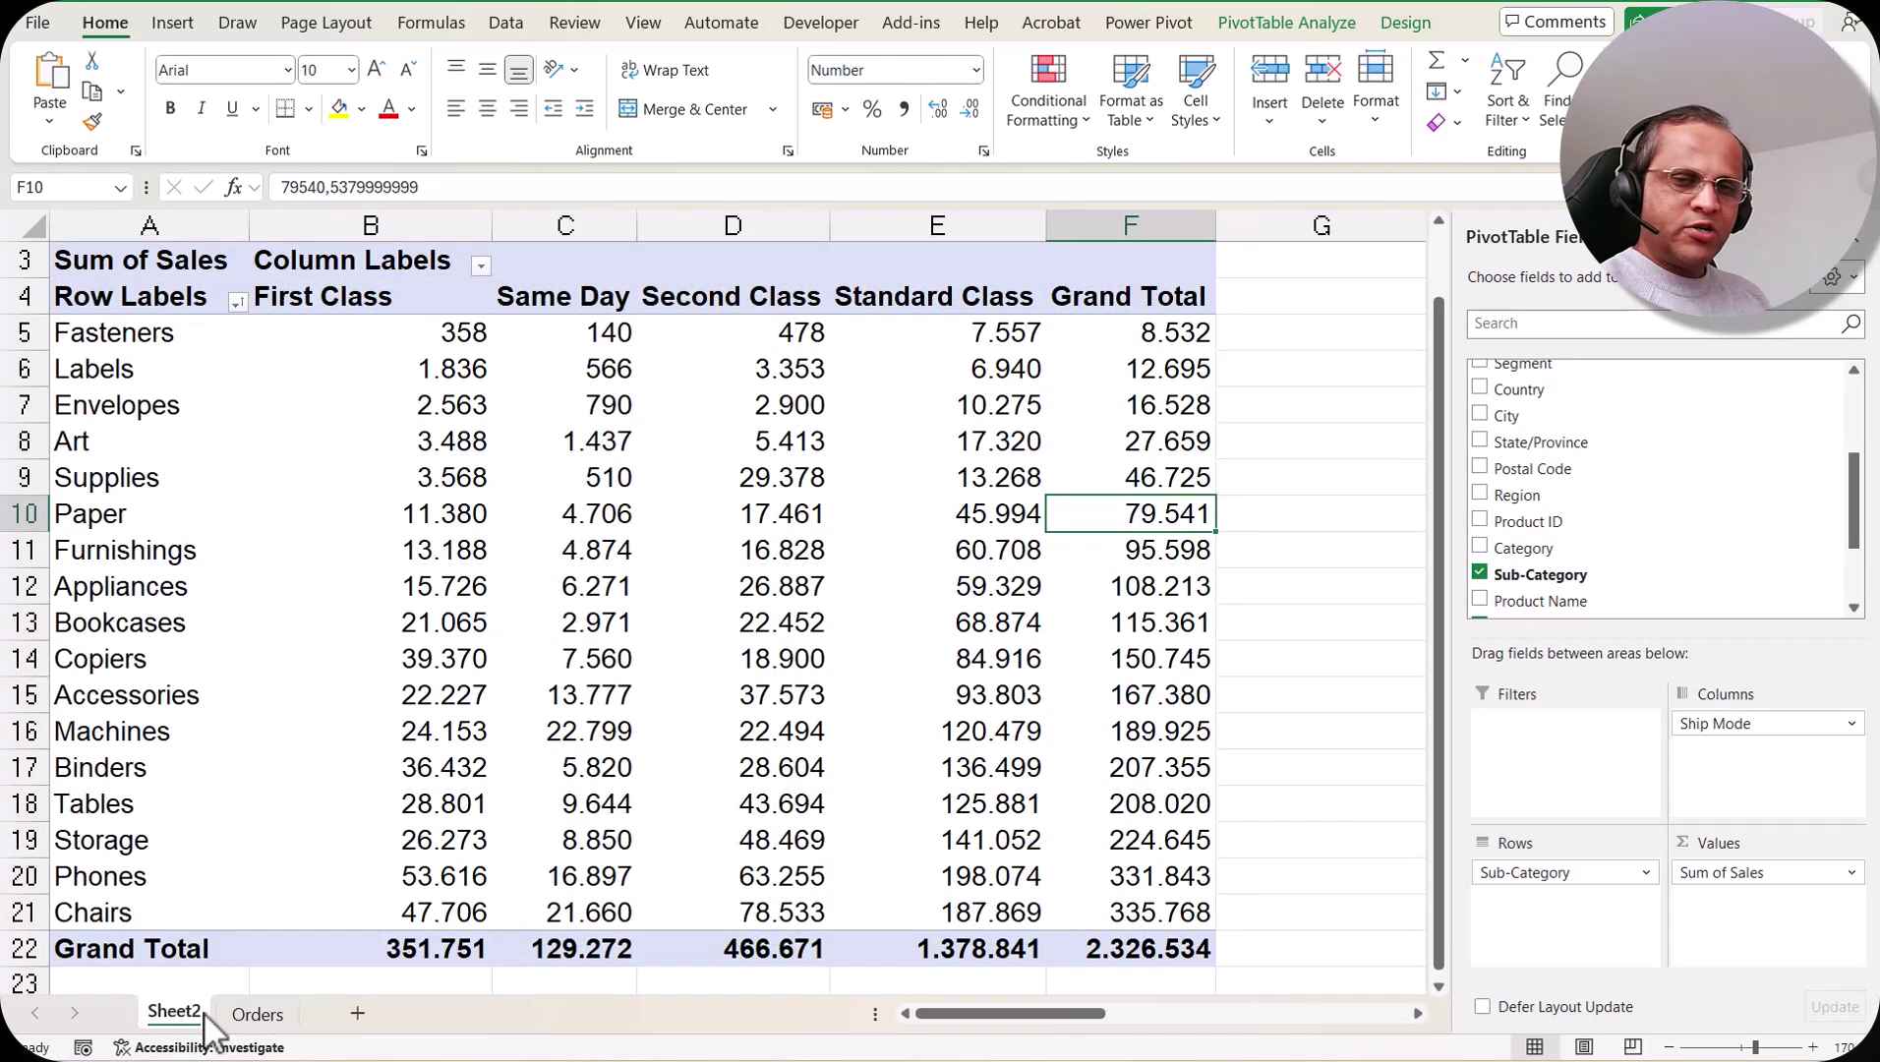
pyautogui.doubleClick(175, 1013)
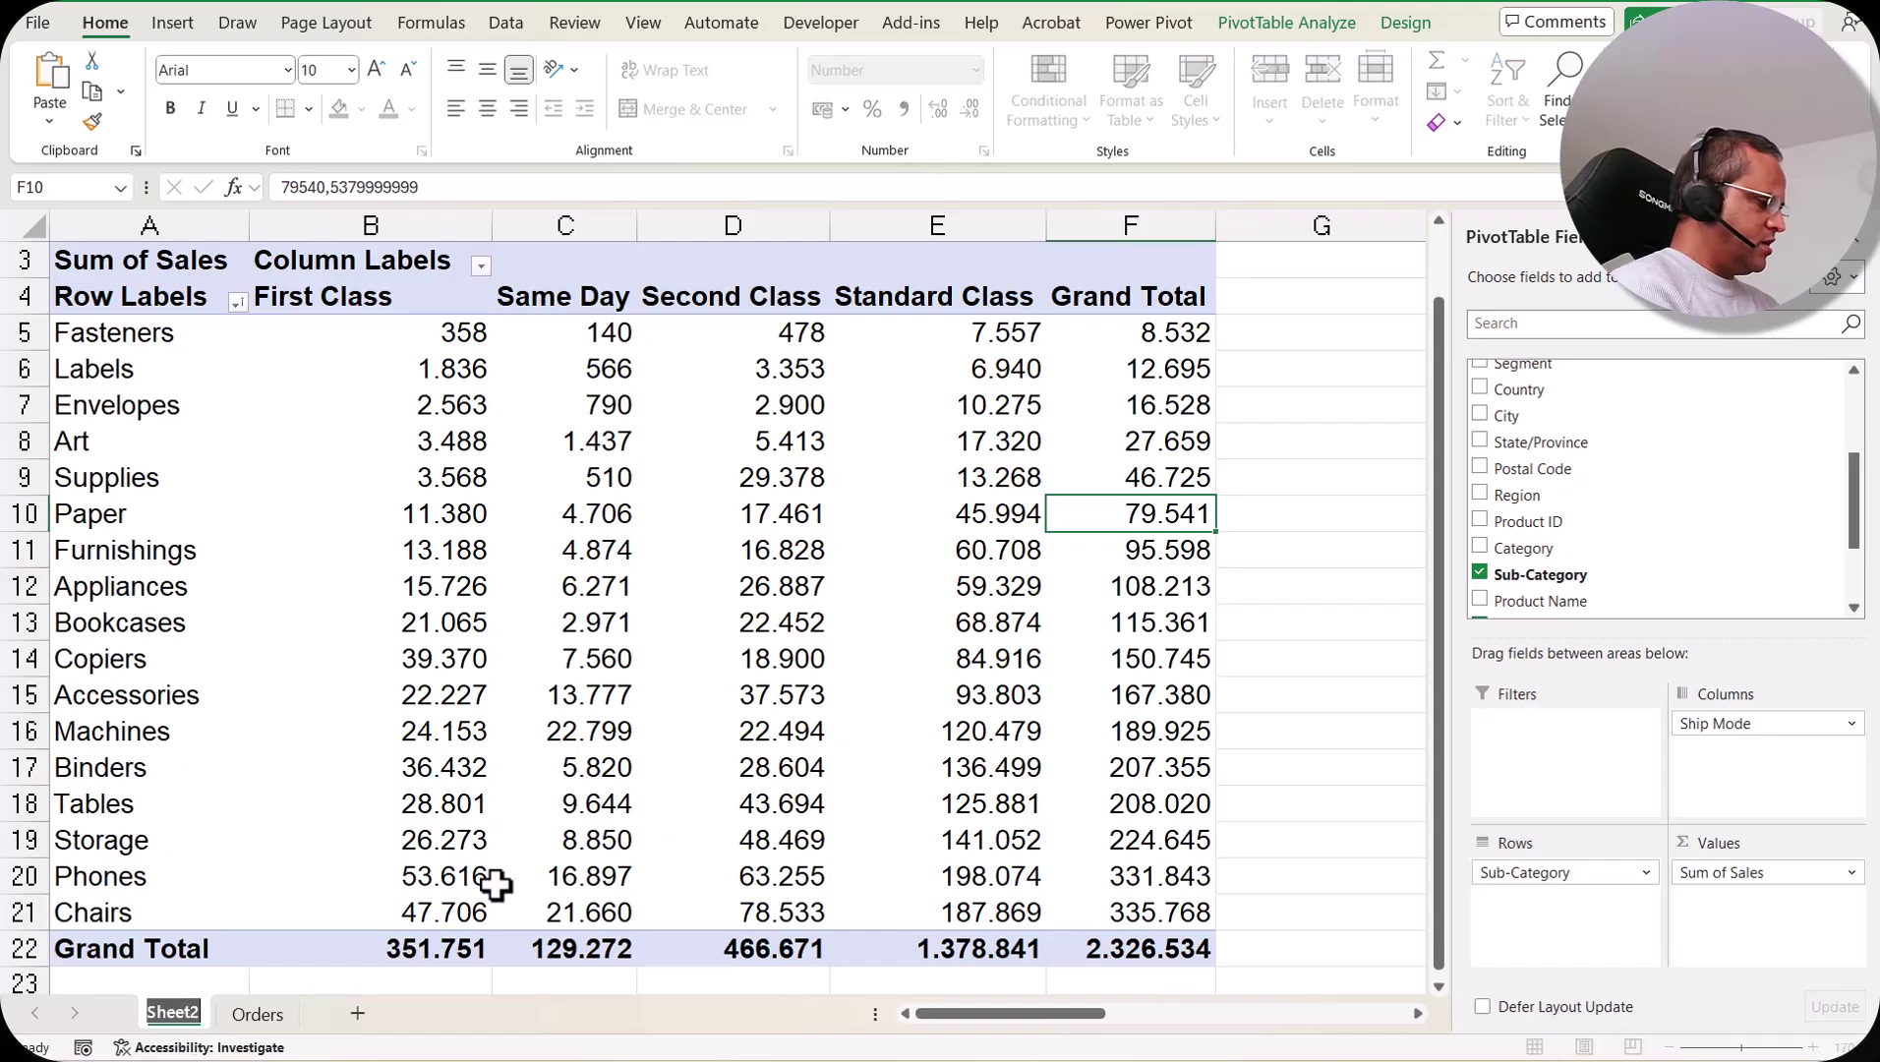
pyautogui.write('1st Pivot Table')
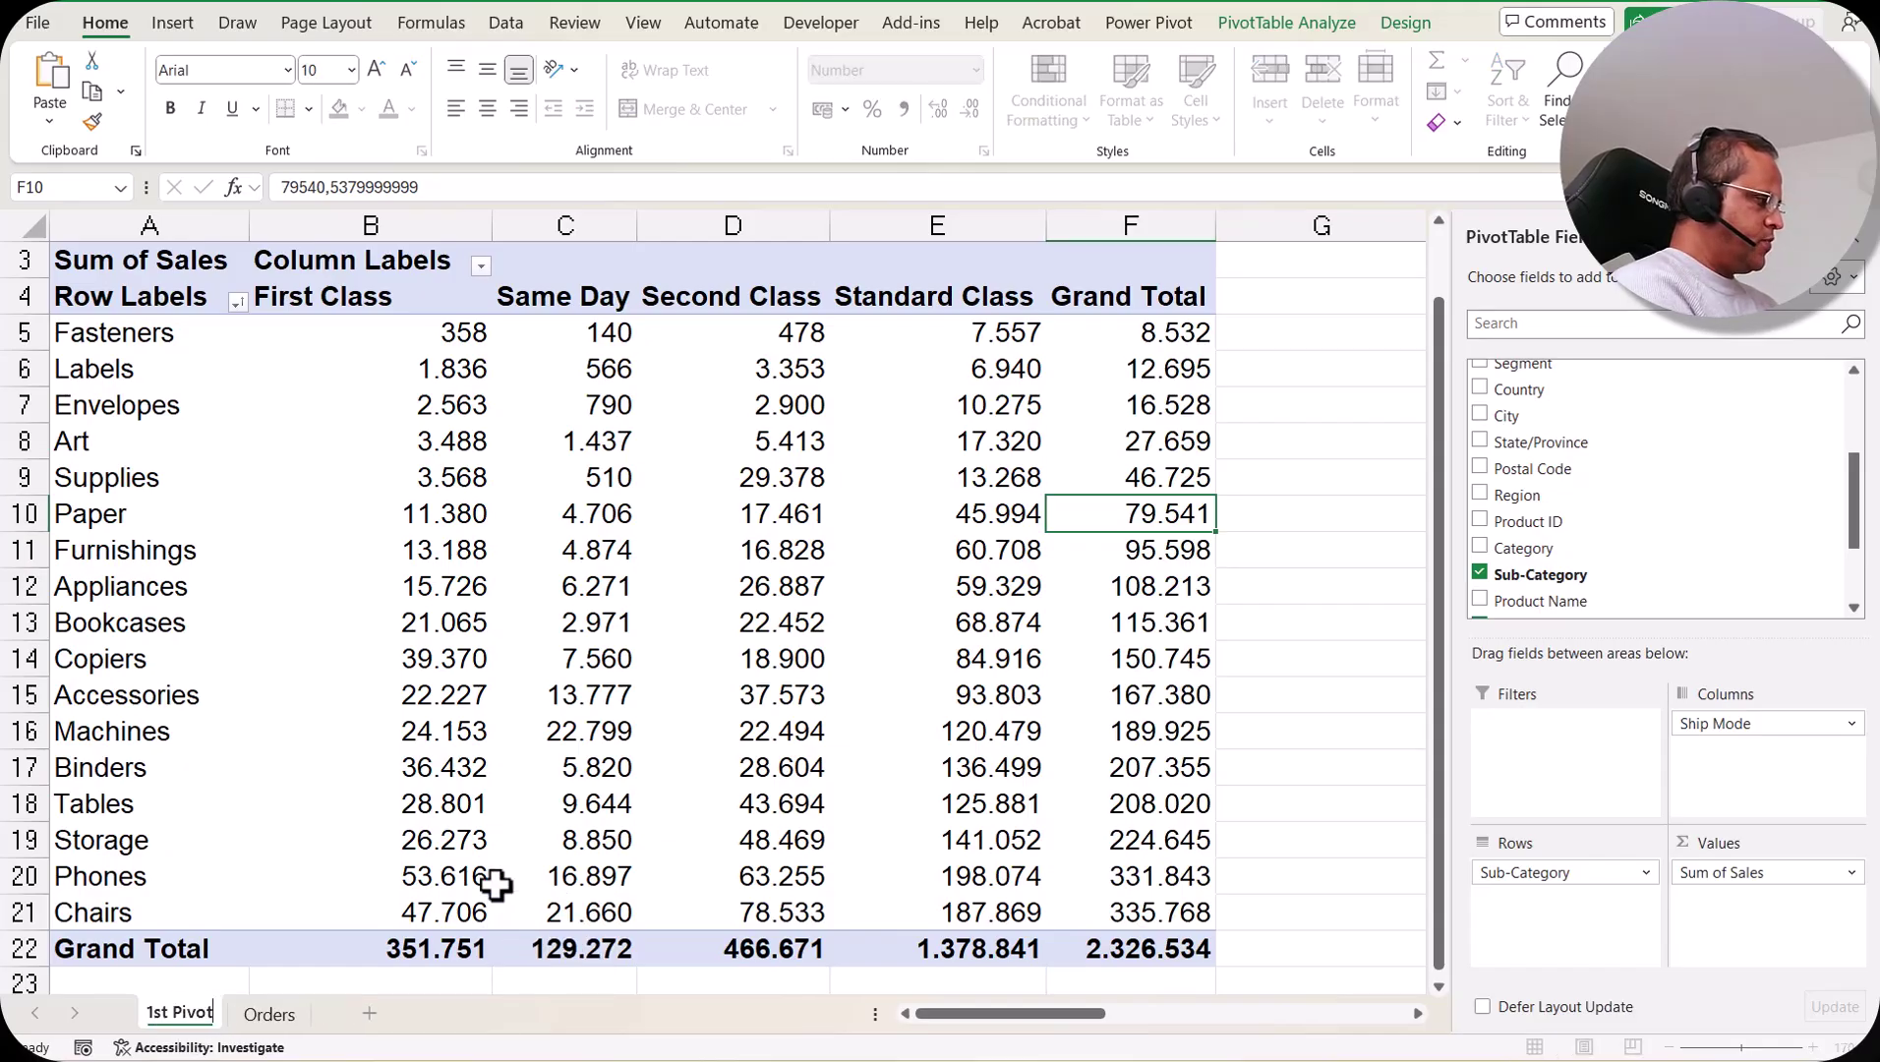
pyautogui.press('Return')
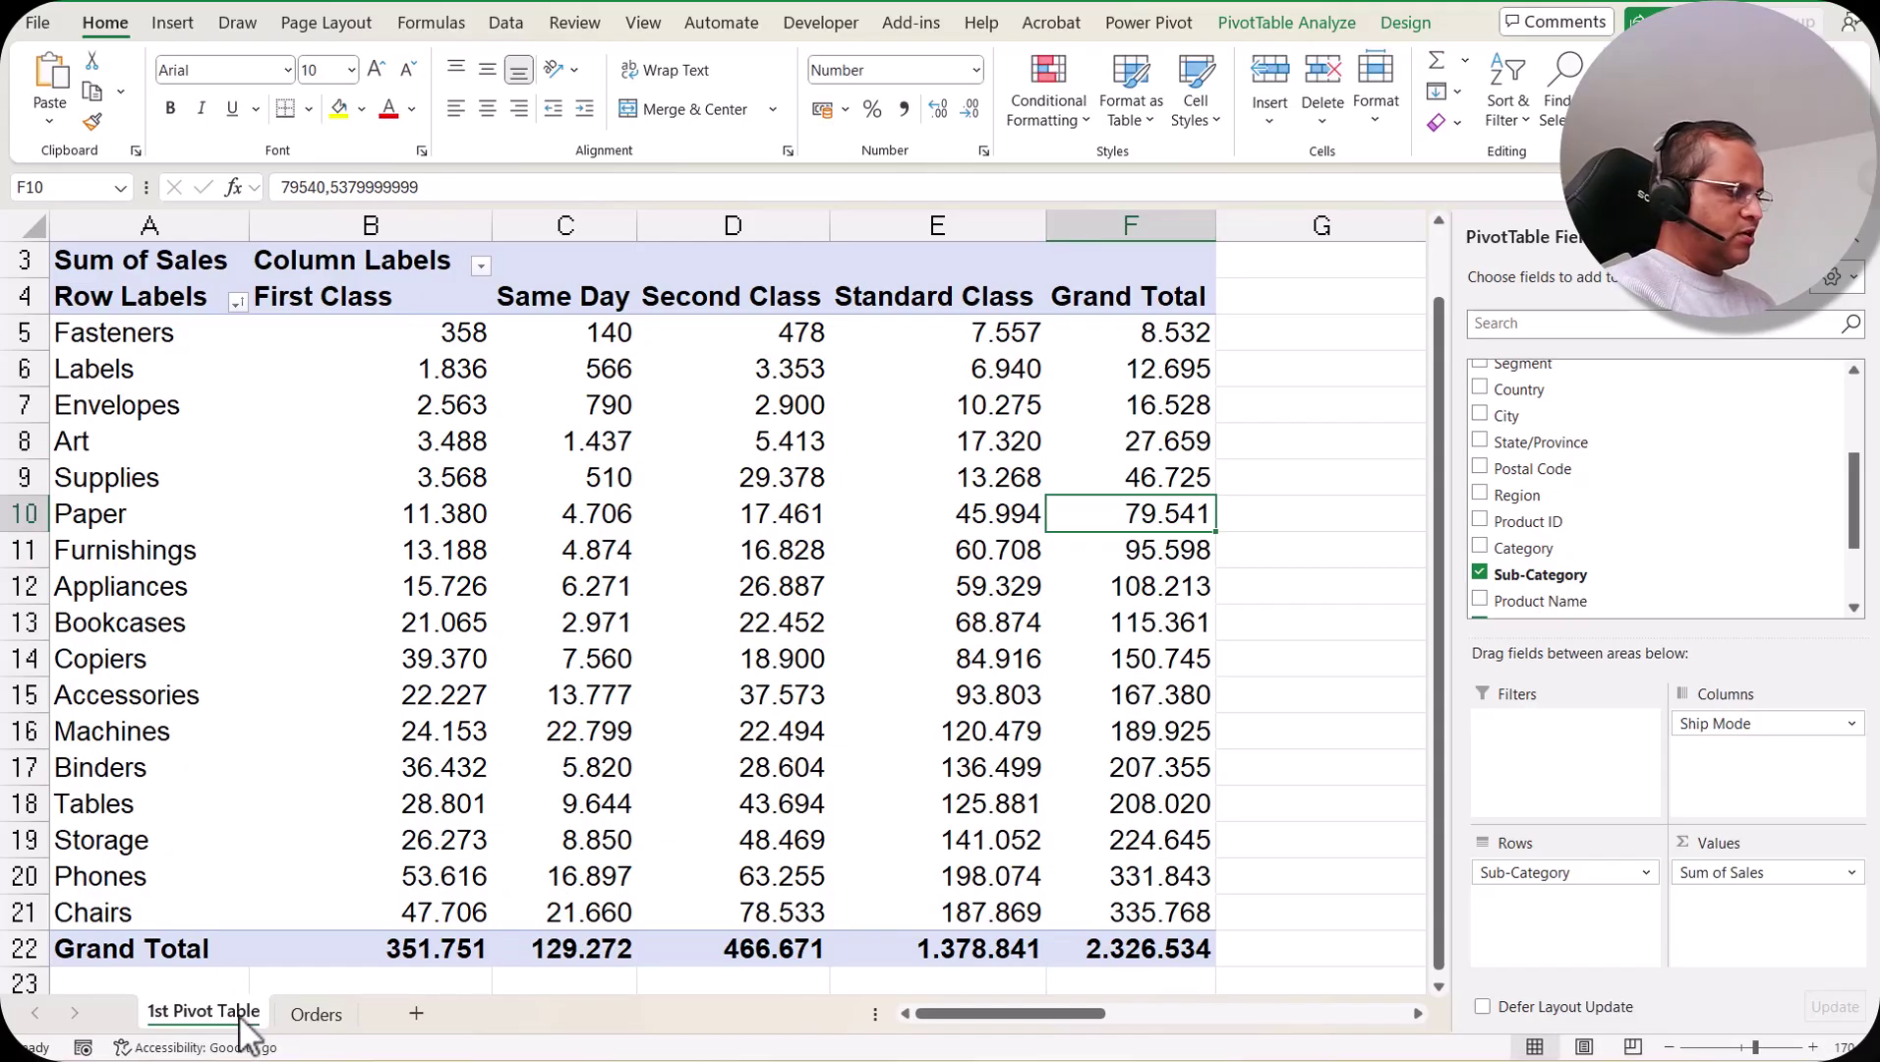
# - Examine the Category, Sub-Category and Sales columns of the Orders sheet alongside the PivotTable built from them
pyautogui.click(316, 1016)
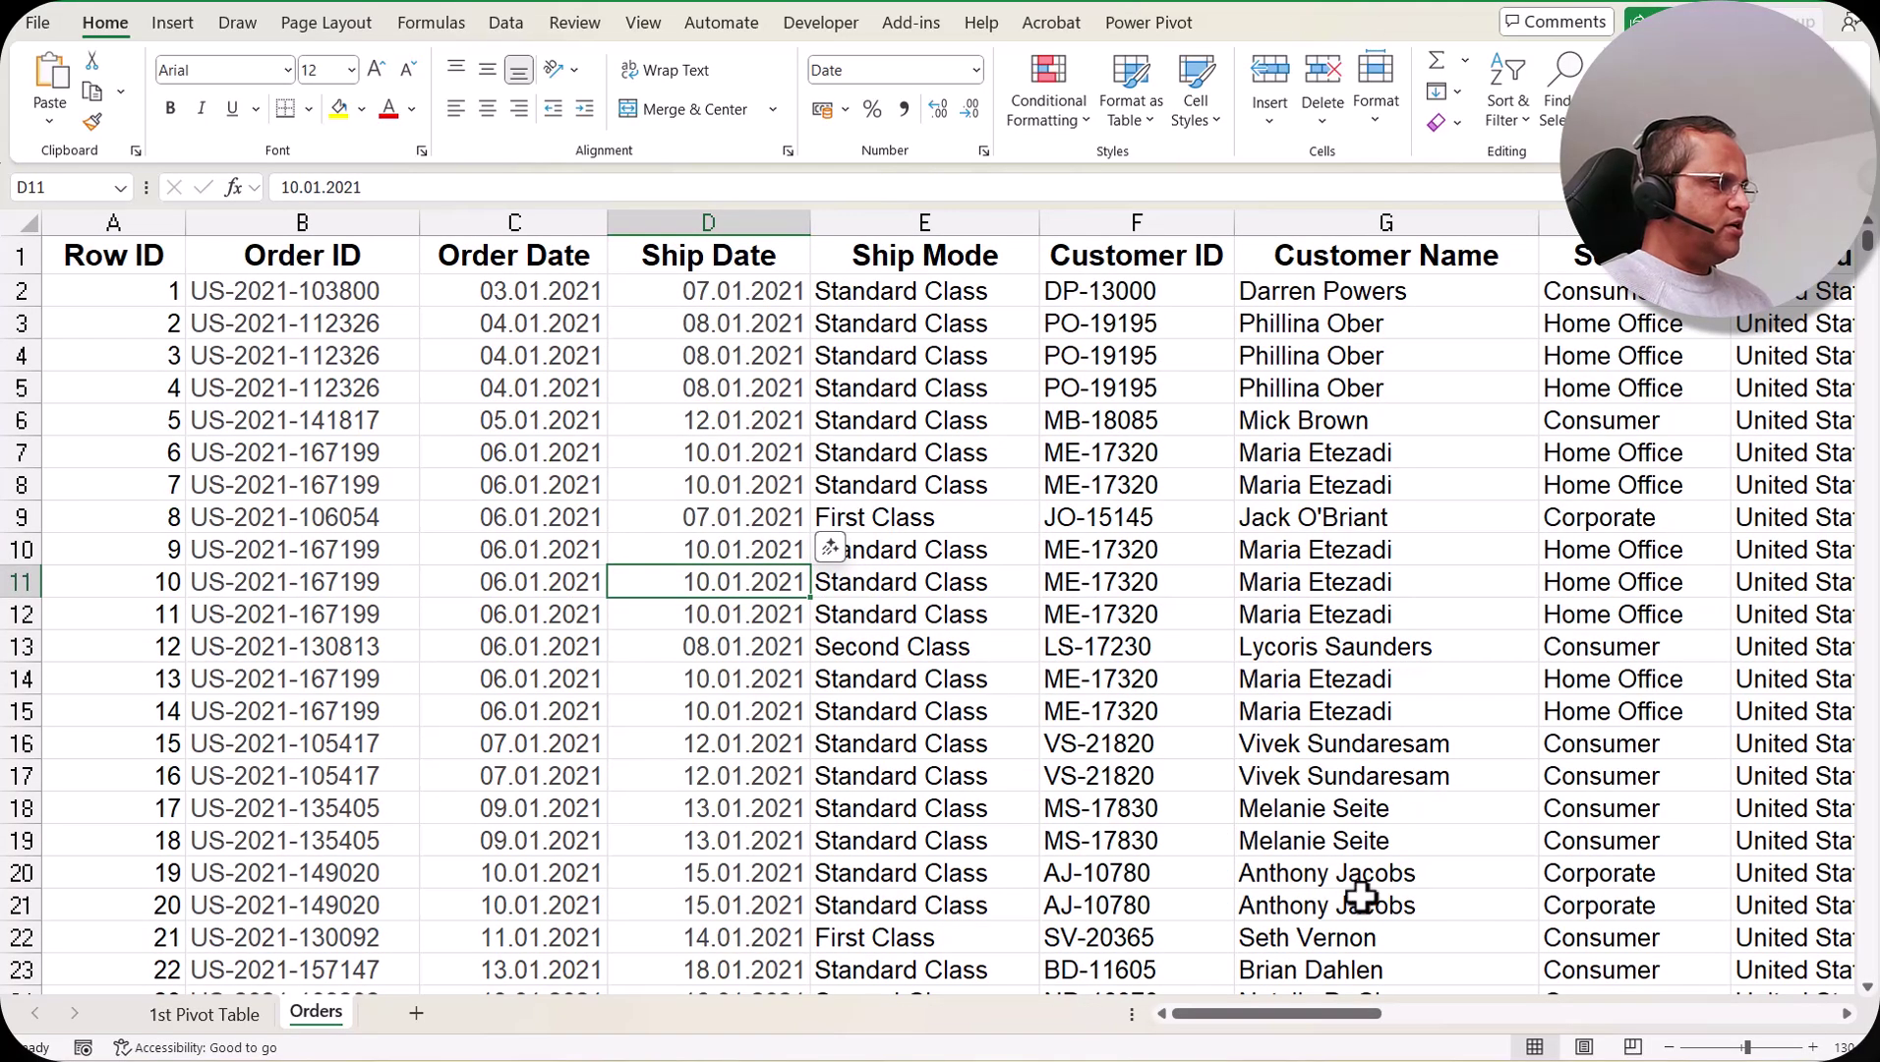
pyautogui.moveTo(1293, 1016); pyautogui.dragTo(1751, 1013)
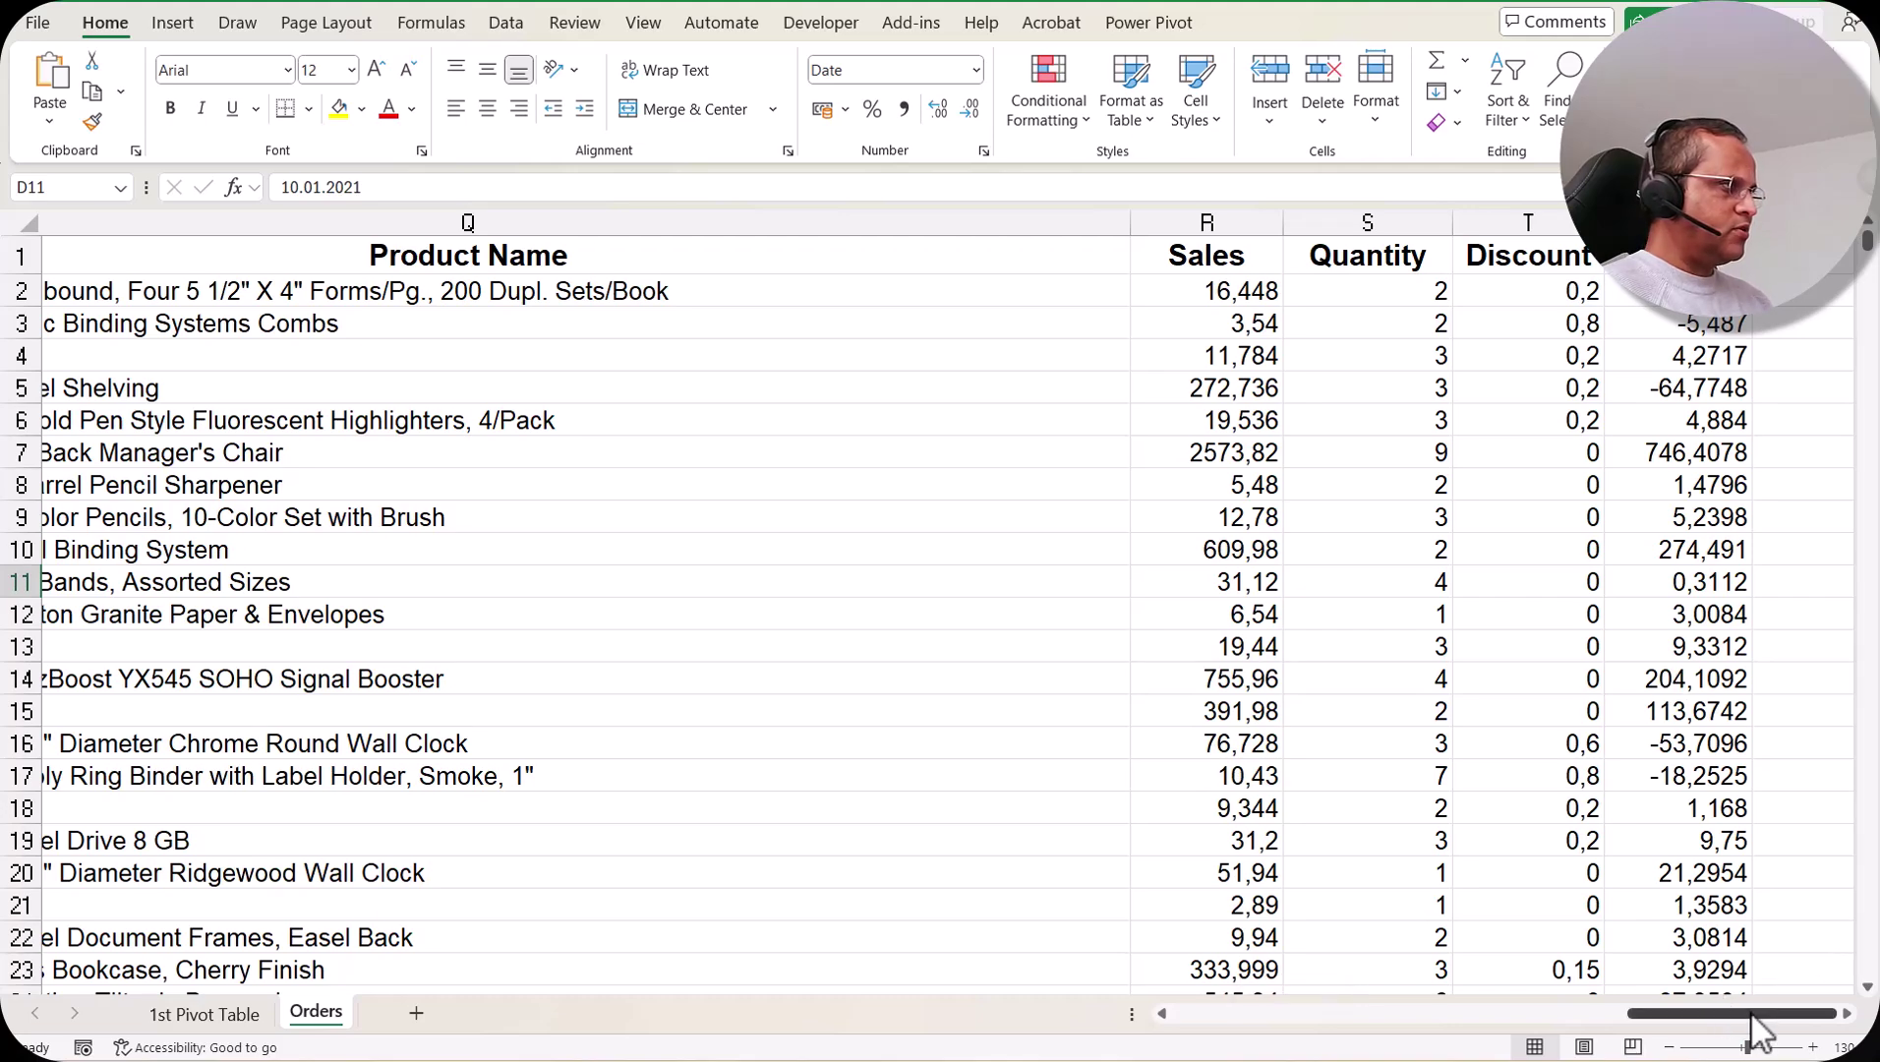
pyautogui.moveTo(1753, 1020); pyautogui.dragTo(1537, 1018)
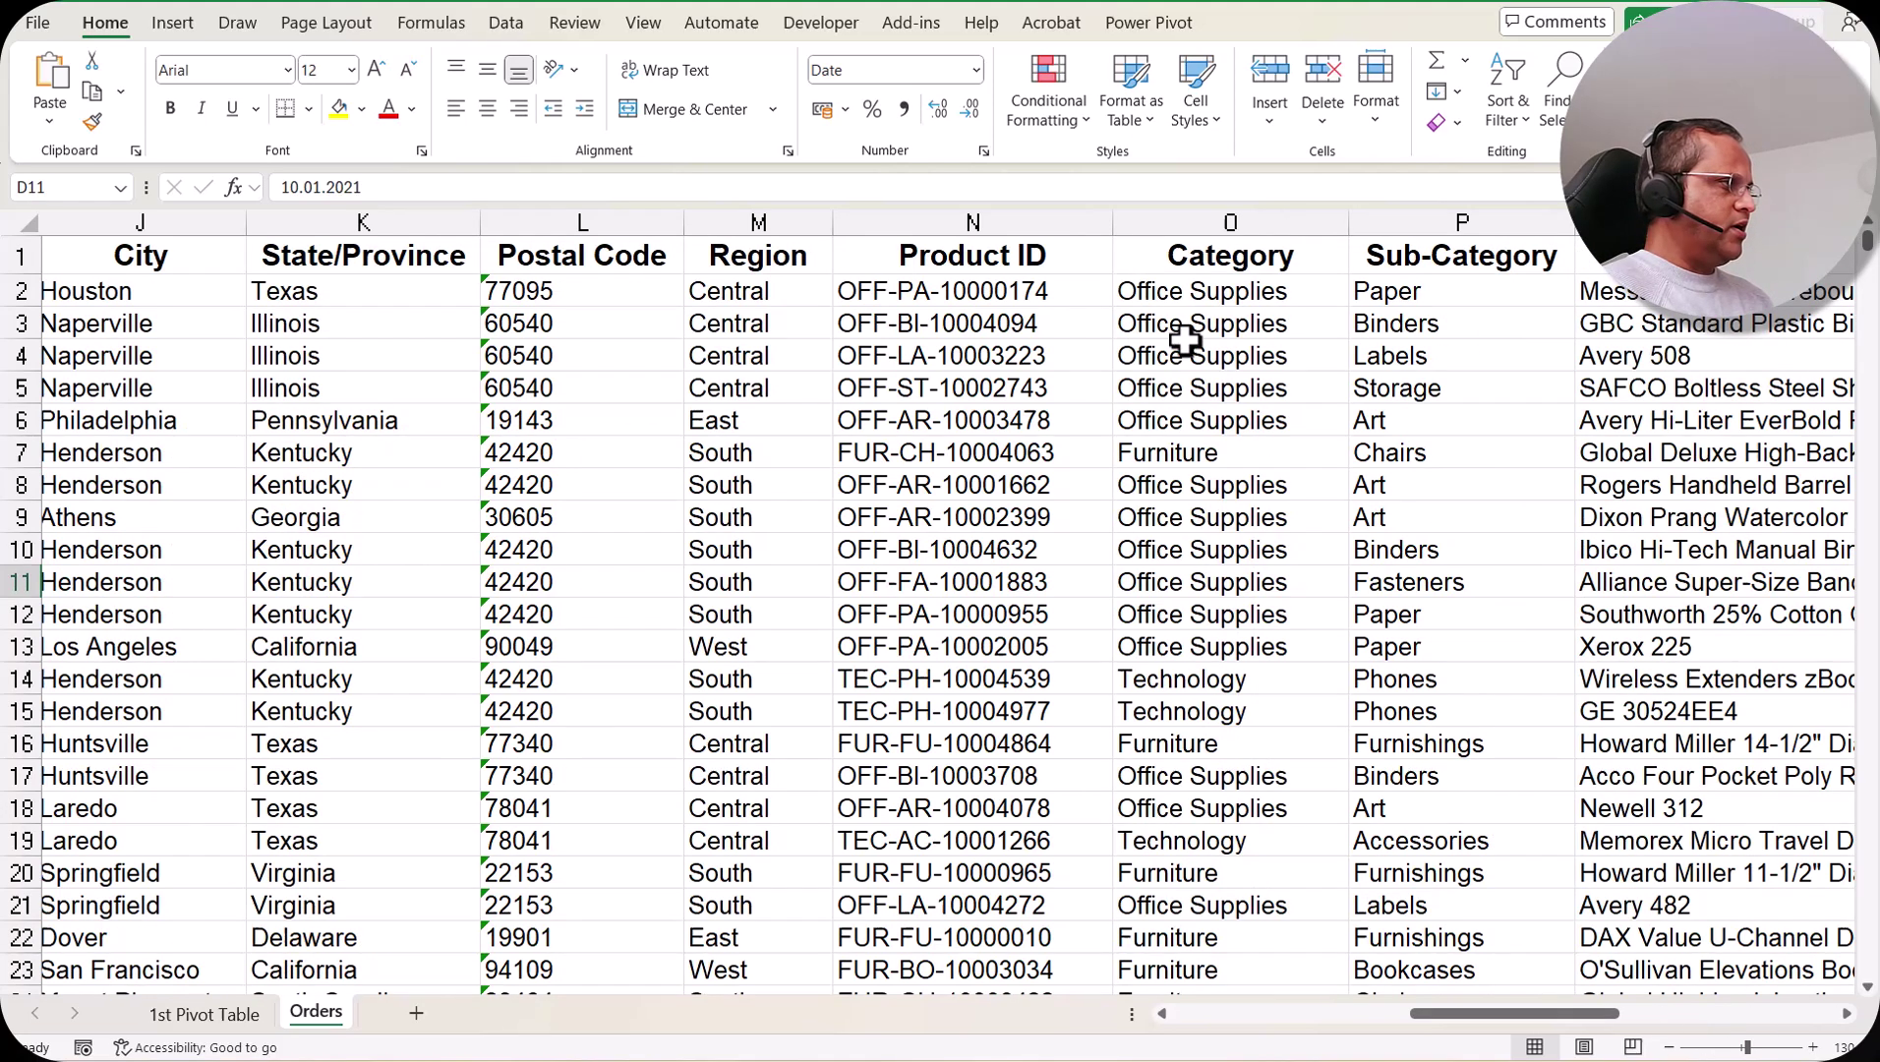
pyautogui.click(1208, 294)
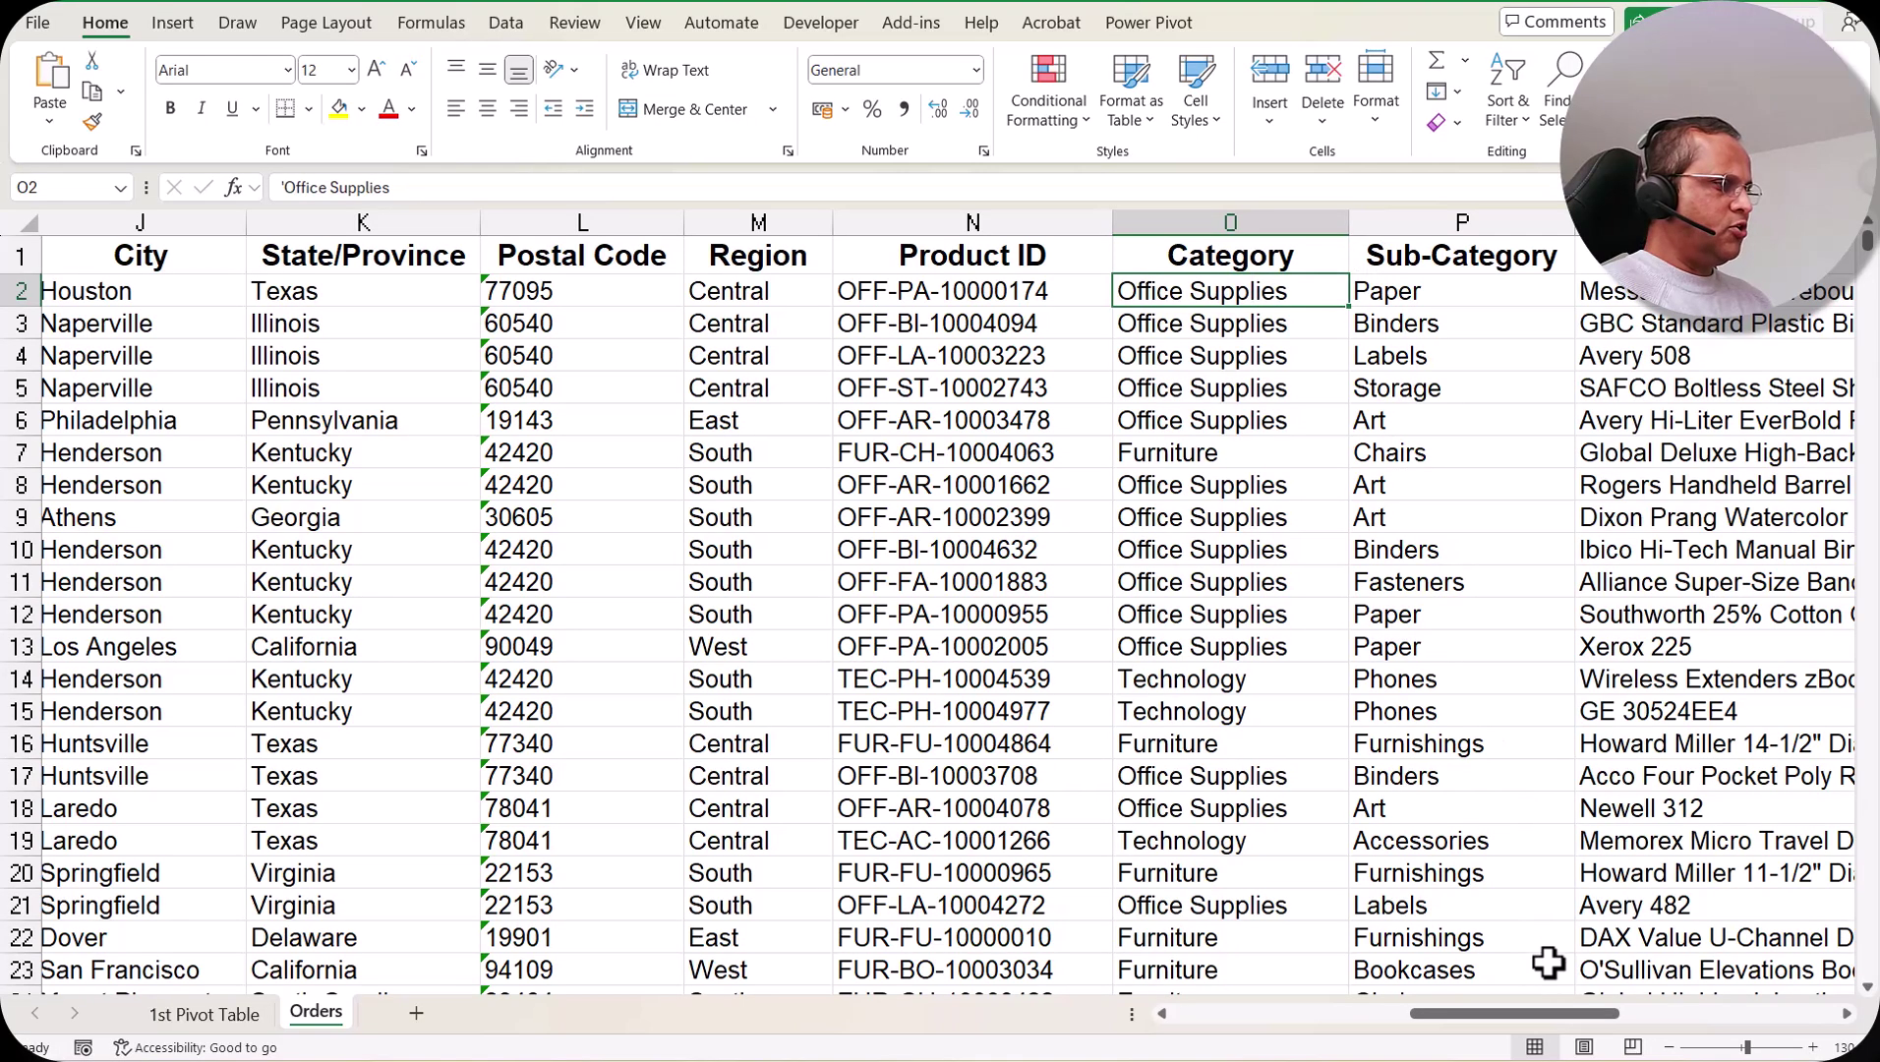
pyautogui.moveTo(1544, 1016); pyautogui.dragTo(1755, 1017)
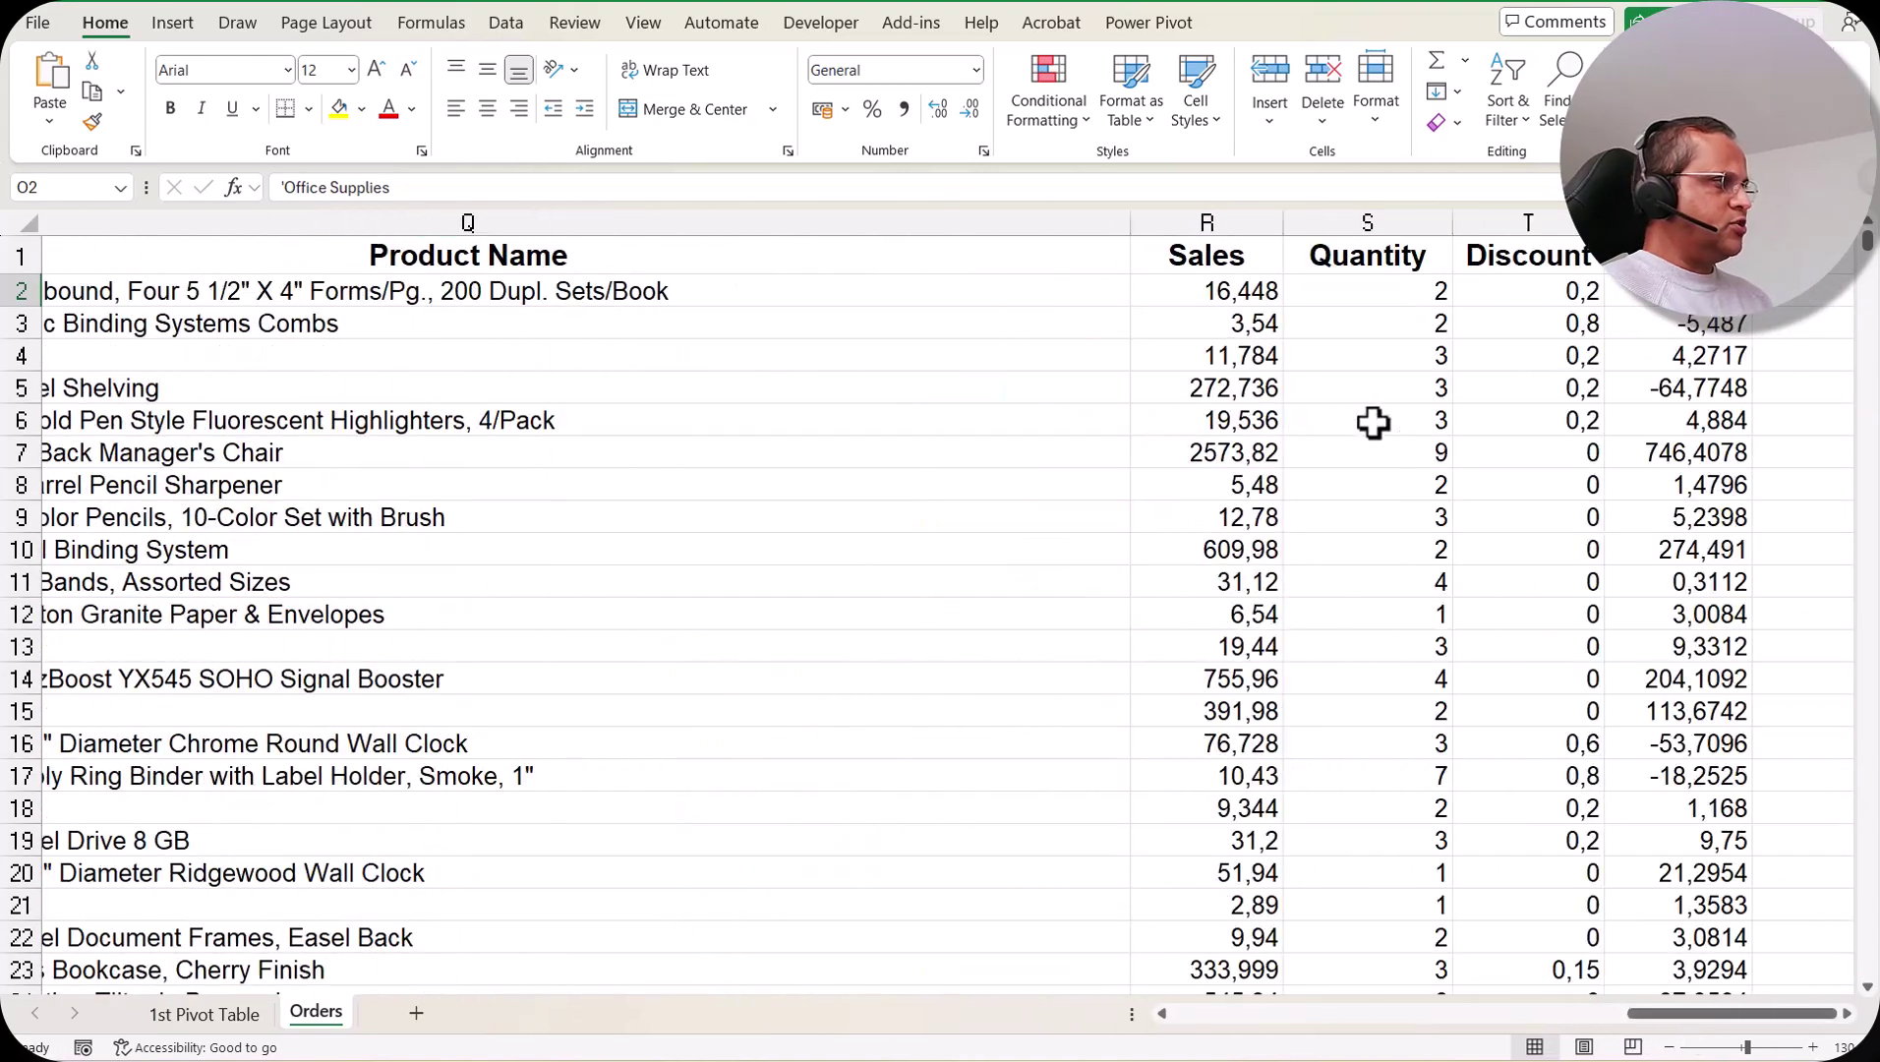
pyautogui.click(1256, 291)
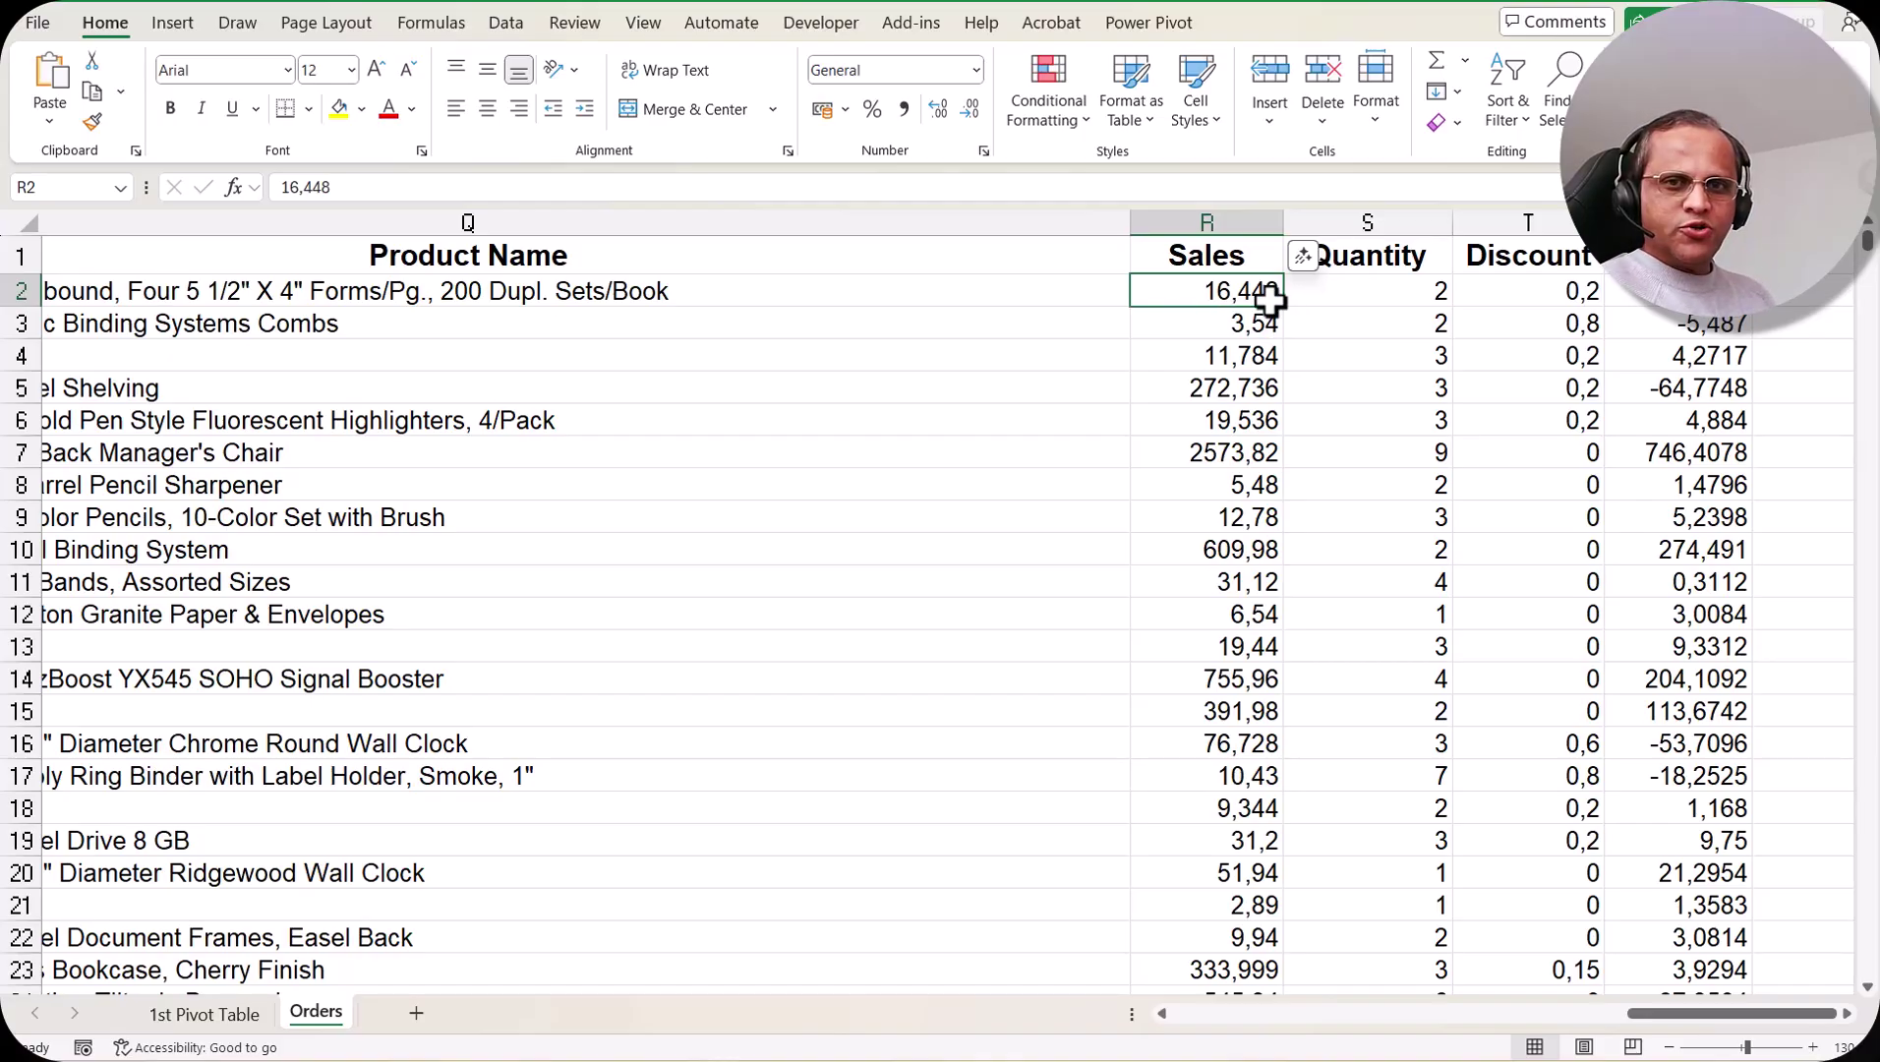
pyautogui.click(246, 1021)
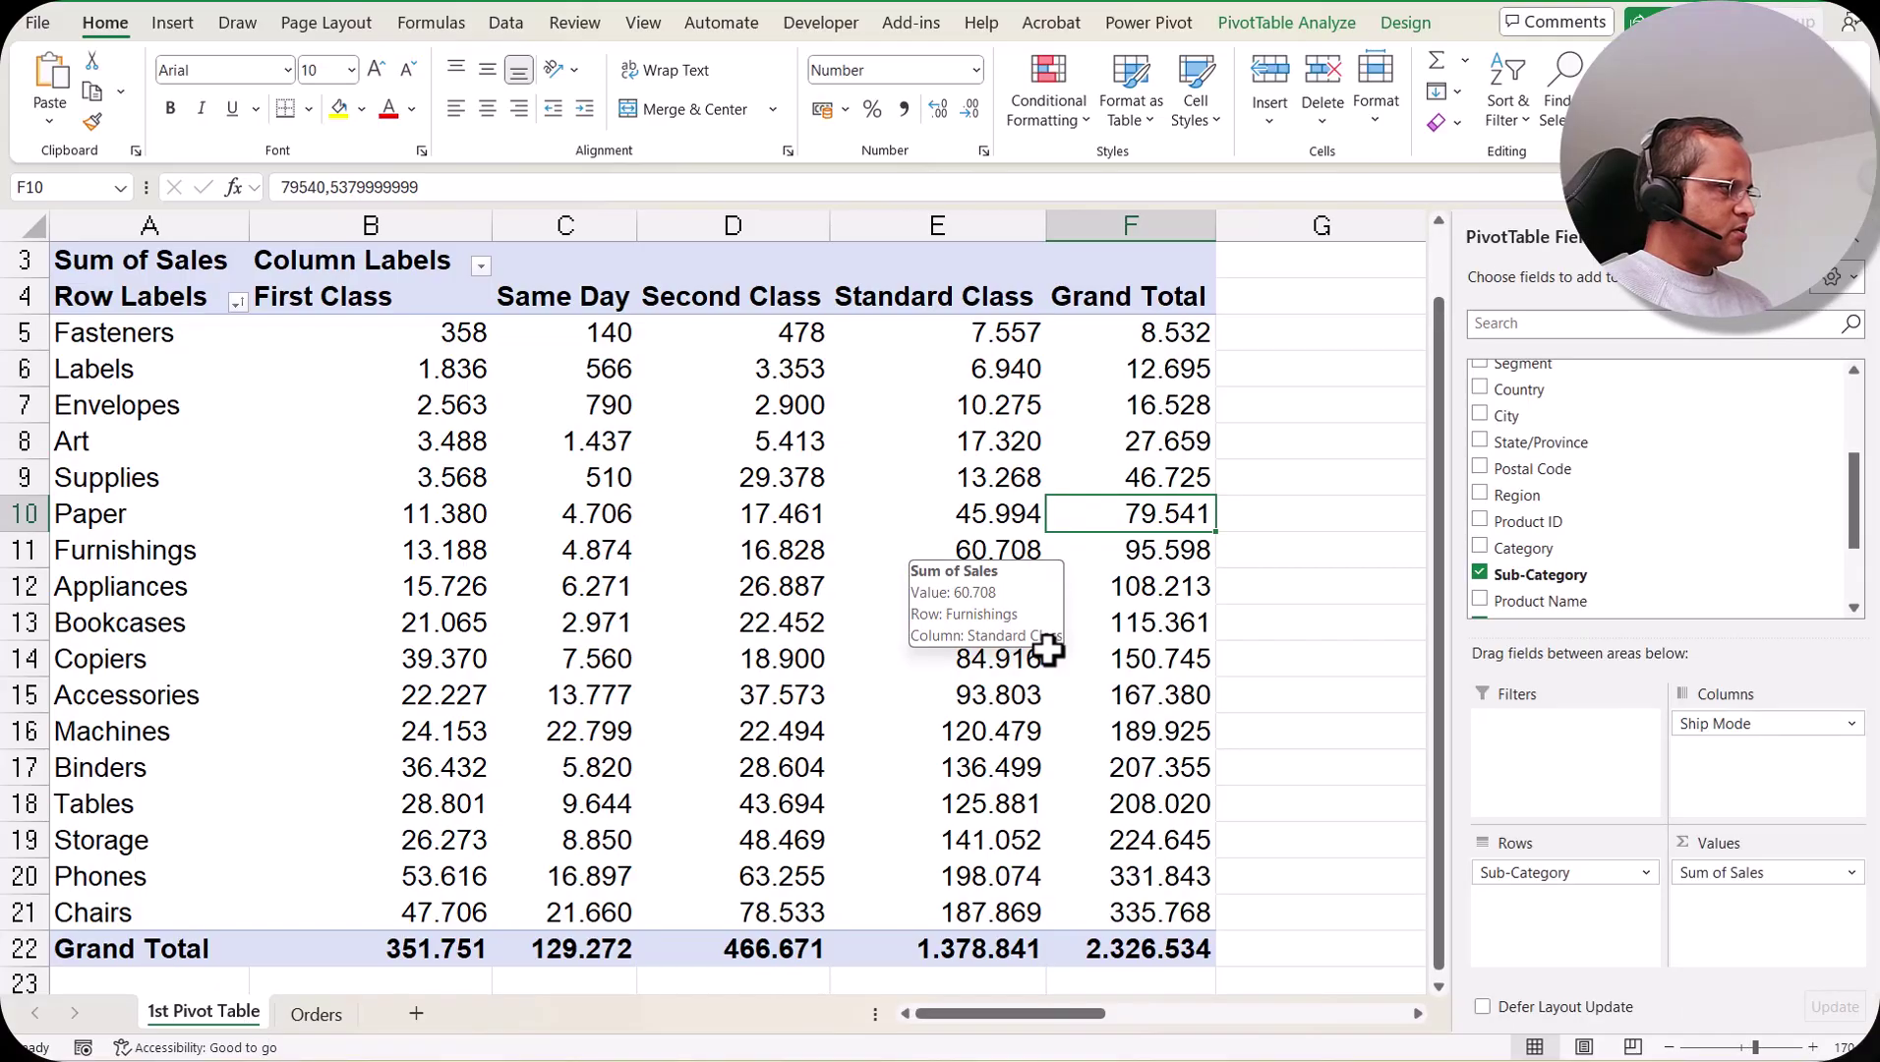
pyautogui.click(317, 1014)
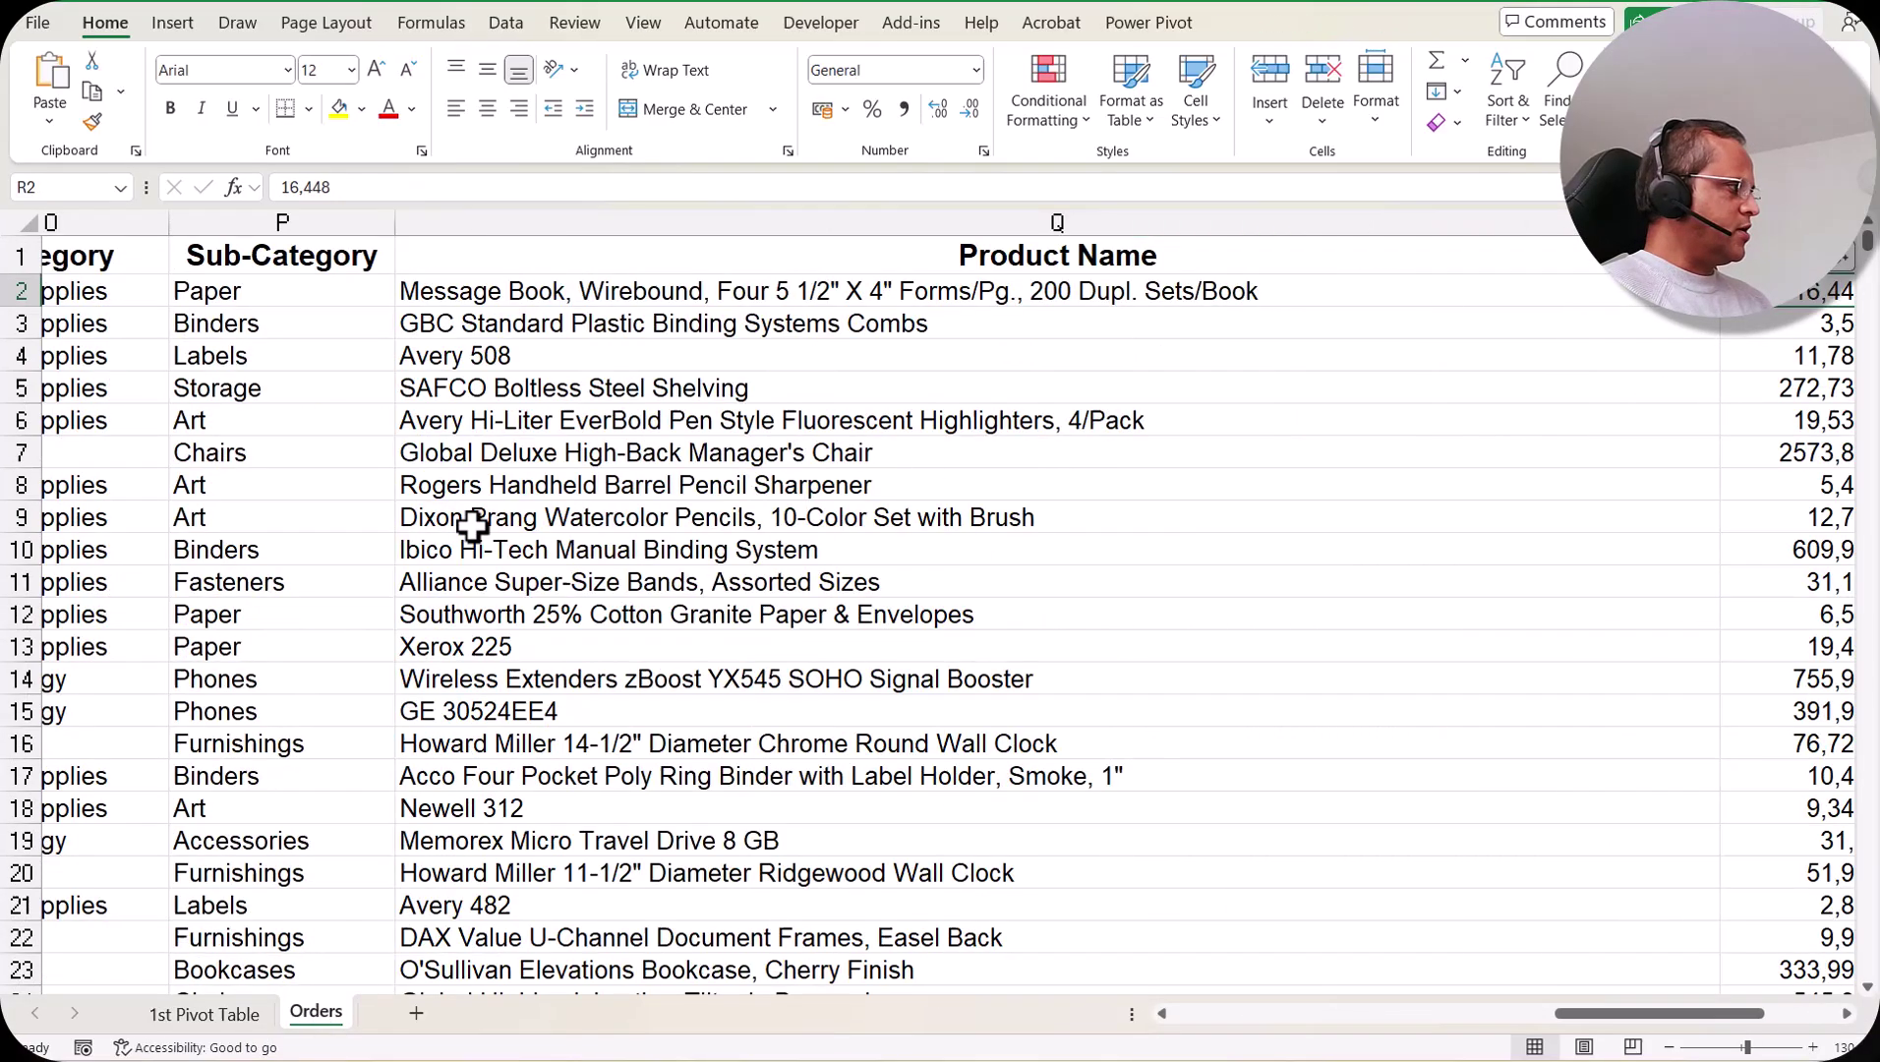
# - Locate the Paper row's Grand Total in the PivotTable and enter the expected total 79.543 beside it in cell G10
pyautogui.click(283, 290)
pyautogui.hotkey('ctrl', 'pageup')
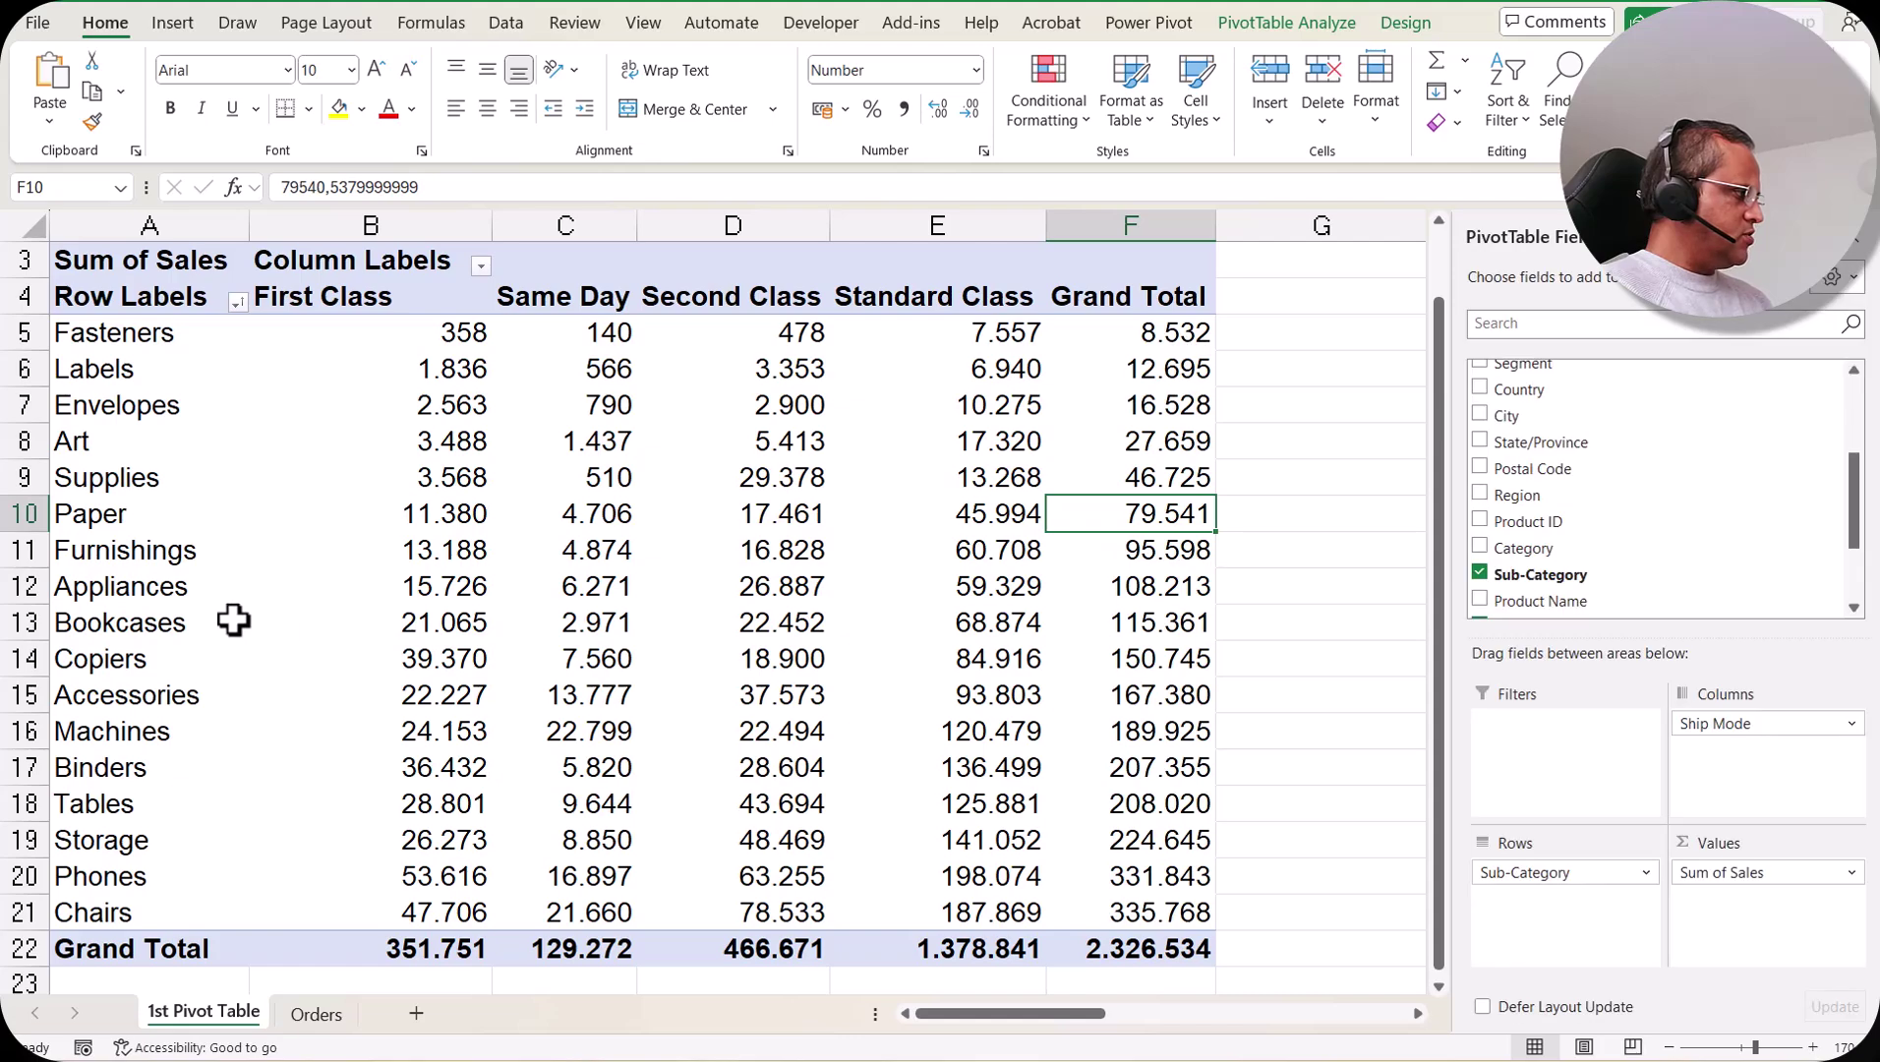
pyautogui.click(179, 513)
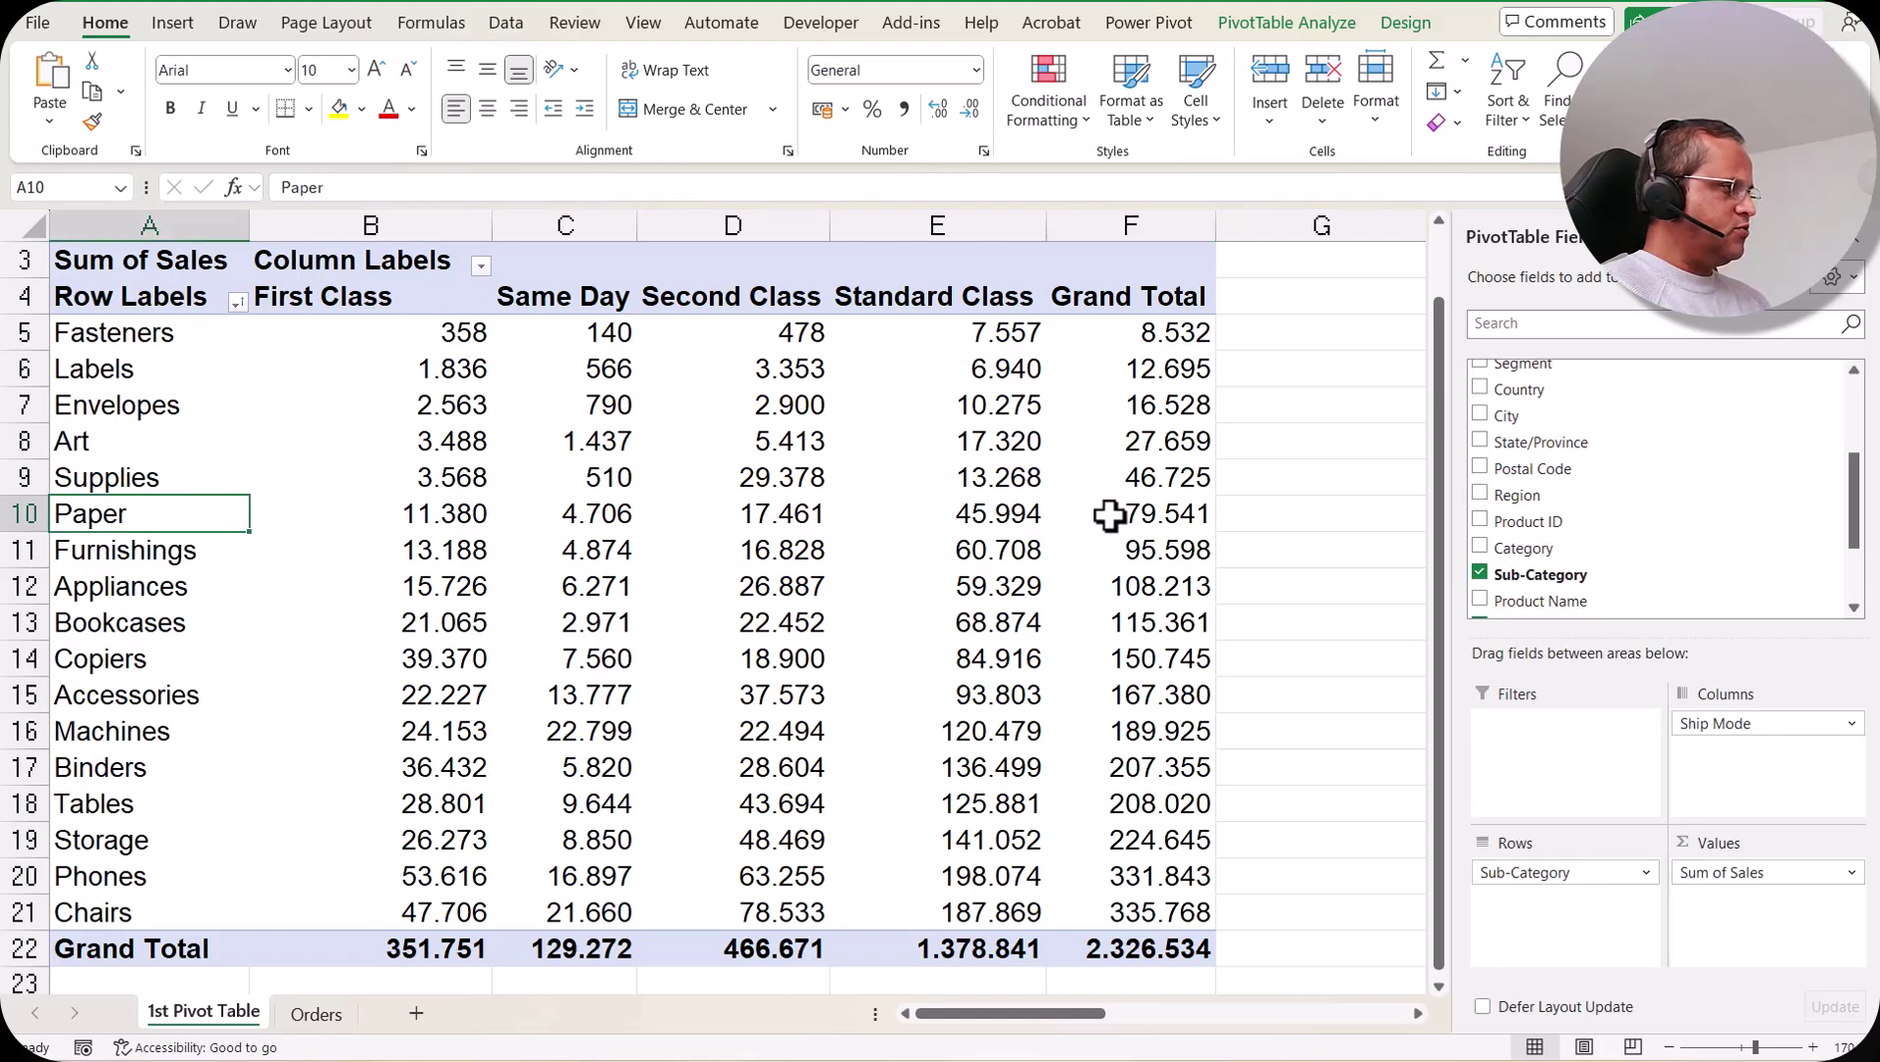
pyautogui.click(1160, 514)
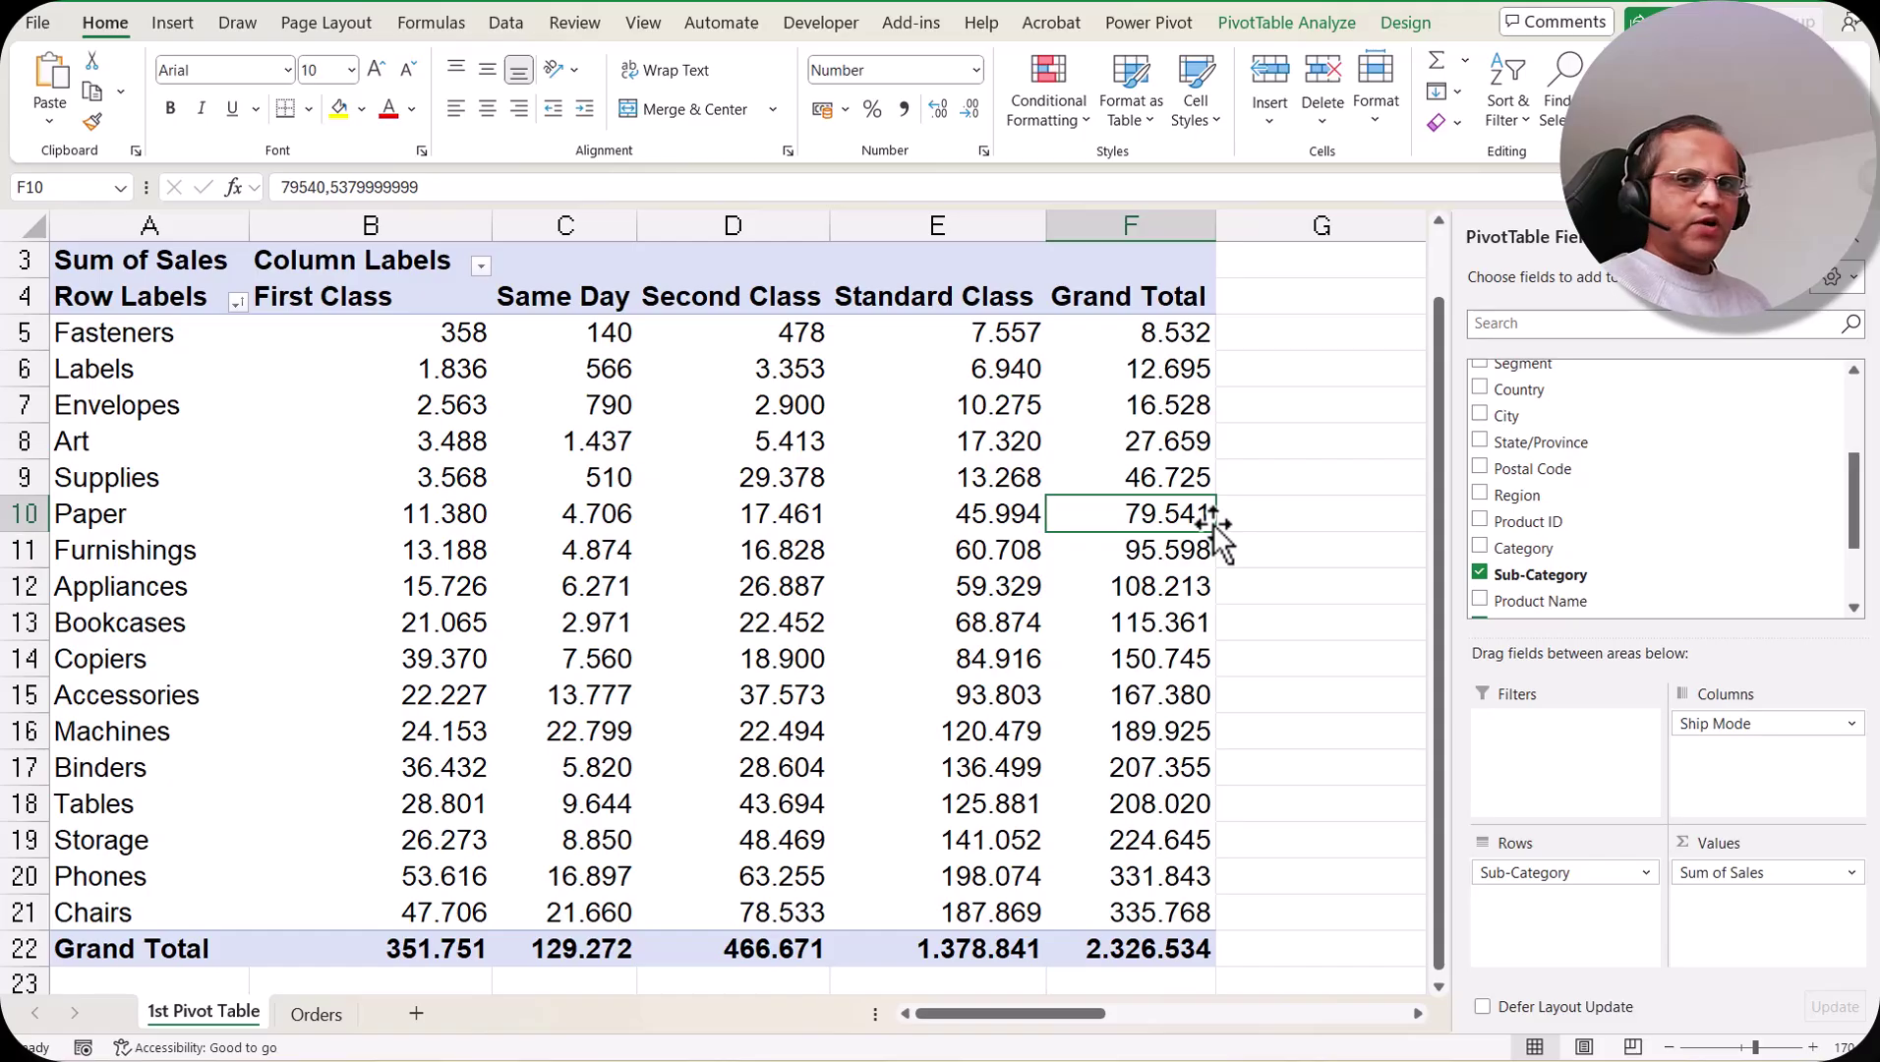
pyautogui.click(1285, 522)
pyautogui.write('79')
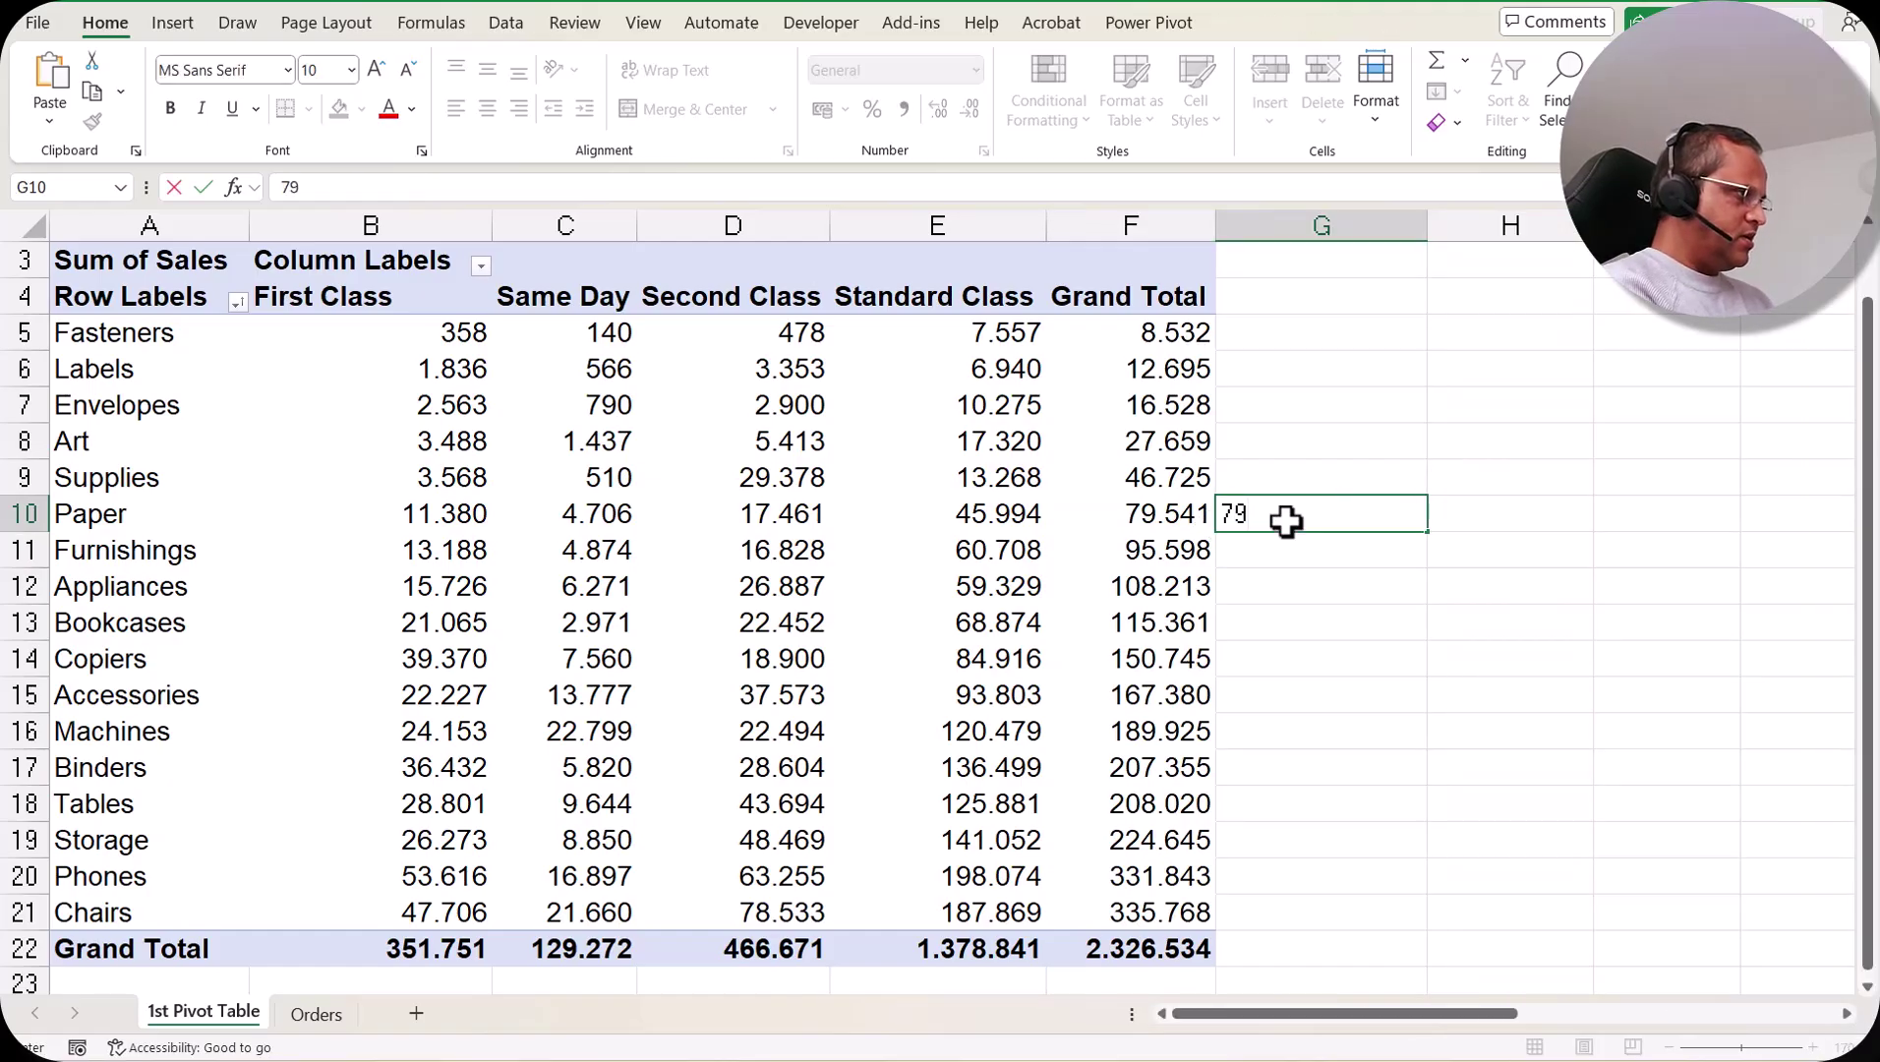
pyautogui.write('.543')
pyautogui.hotkey('ctrl', 'Return')
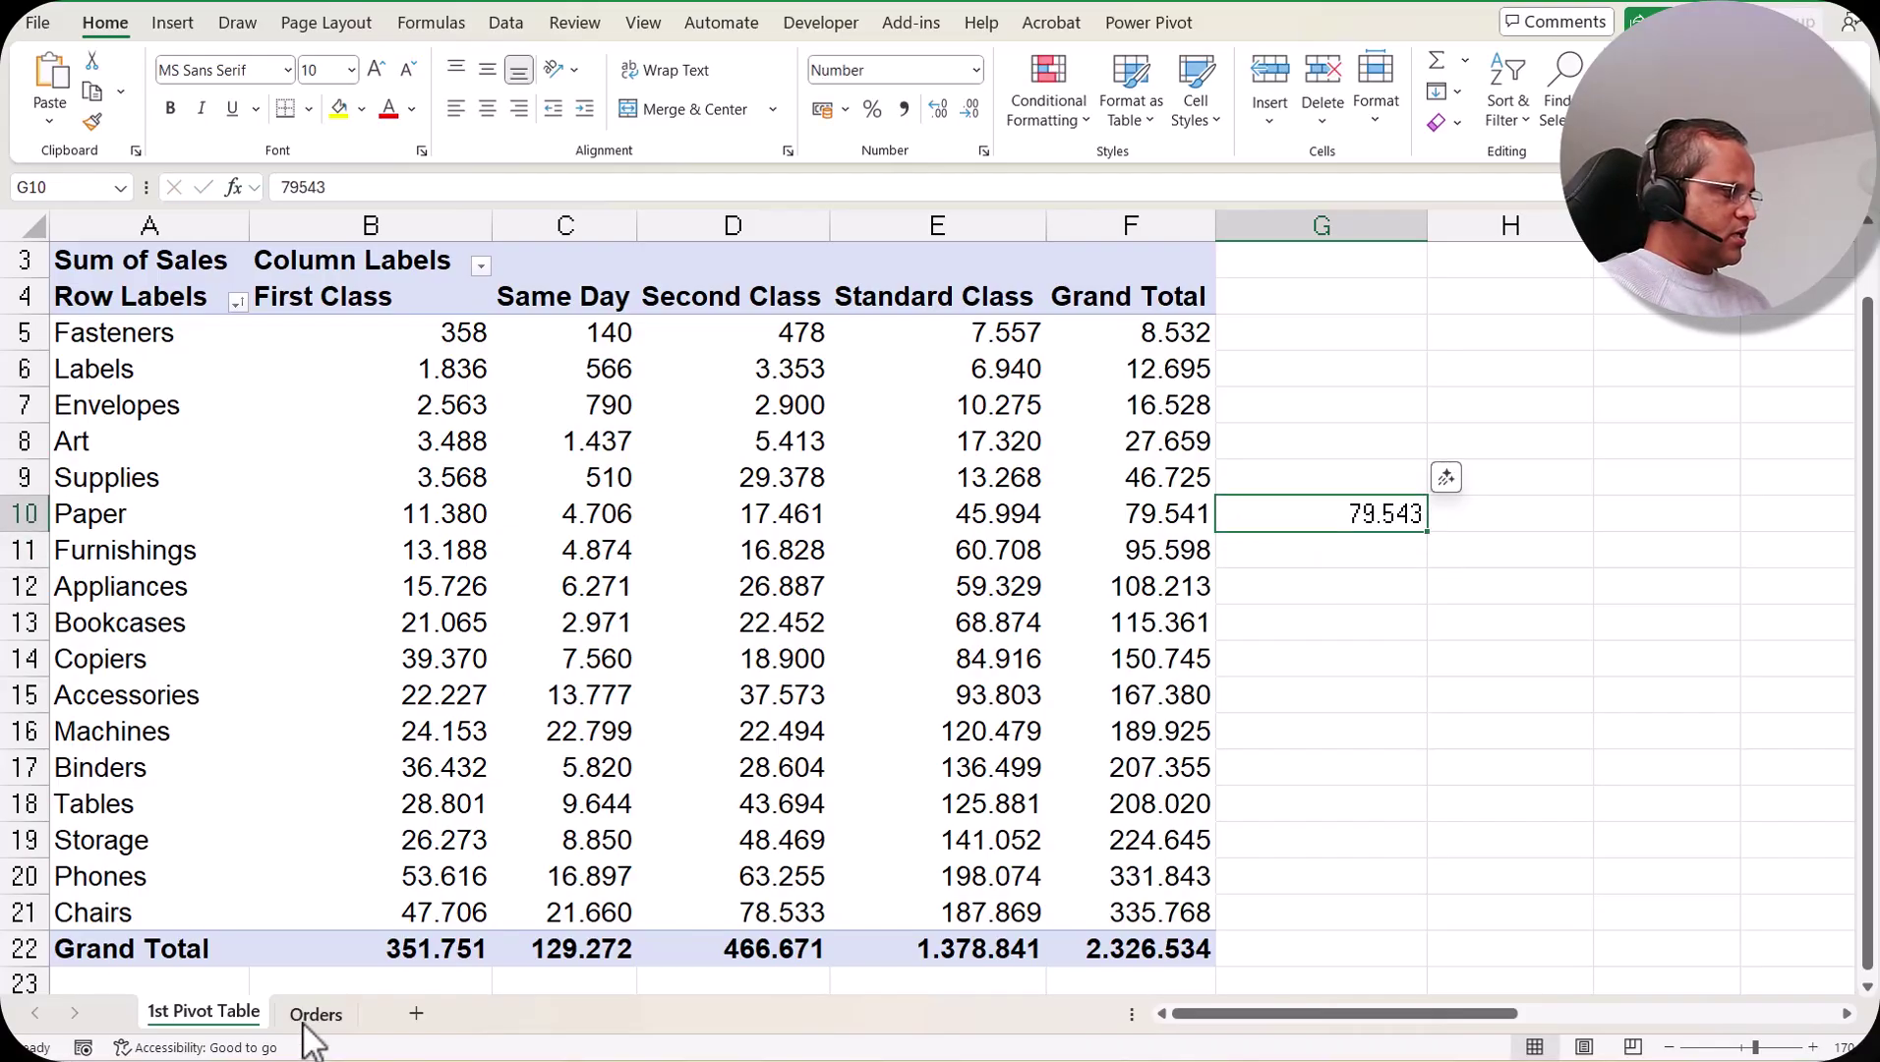
# - Change the Sales value of the first Paper order, cell R2 of the Orders sheet, to 18,448
pyautogui.click(344, 1017)
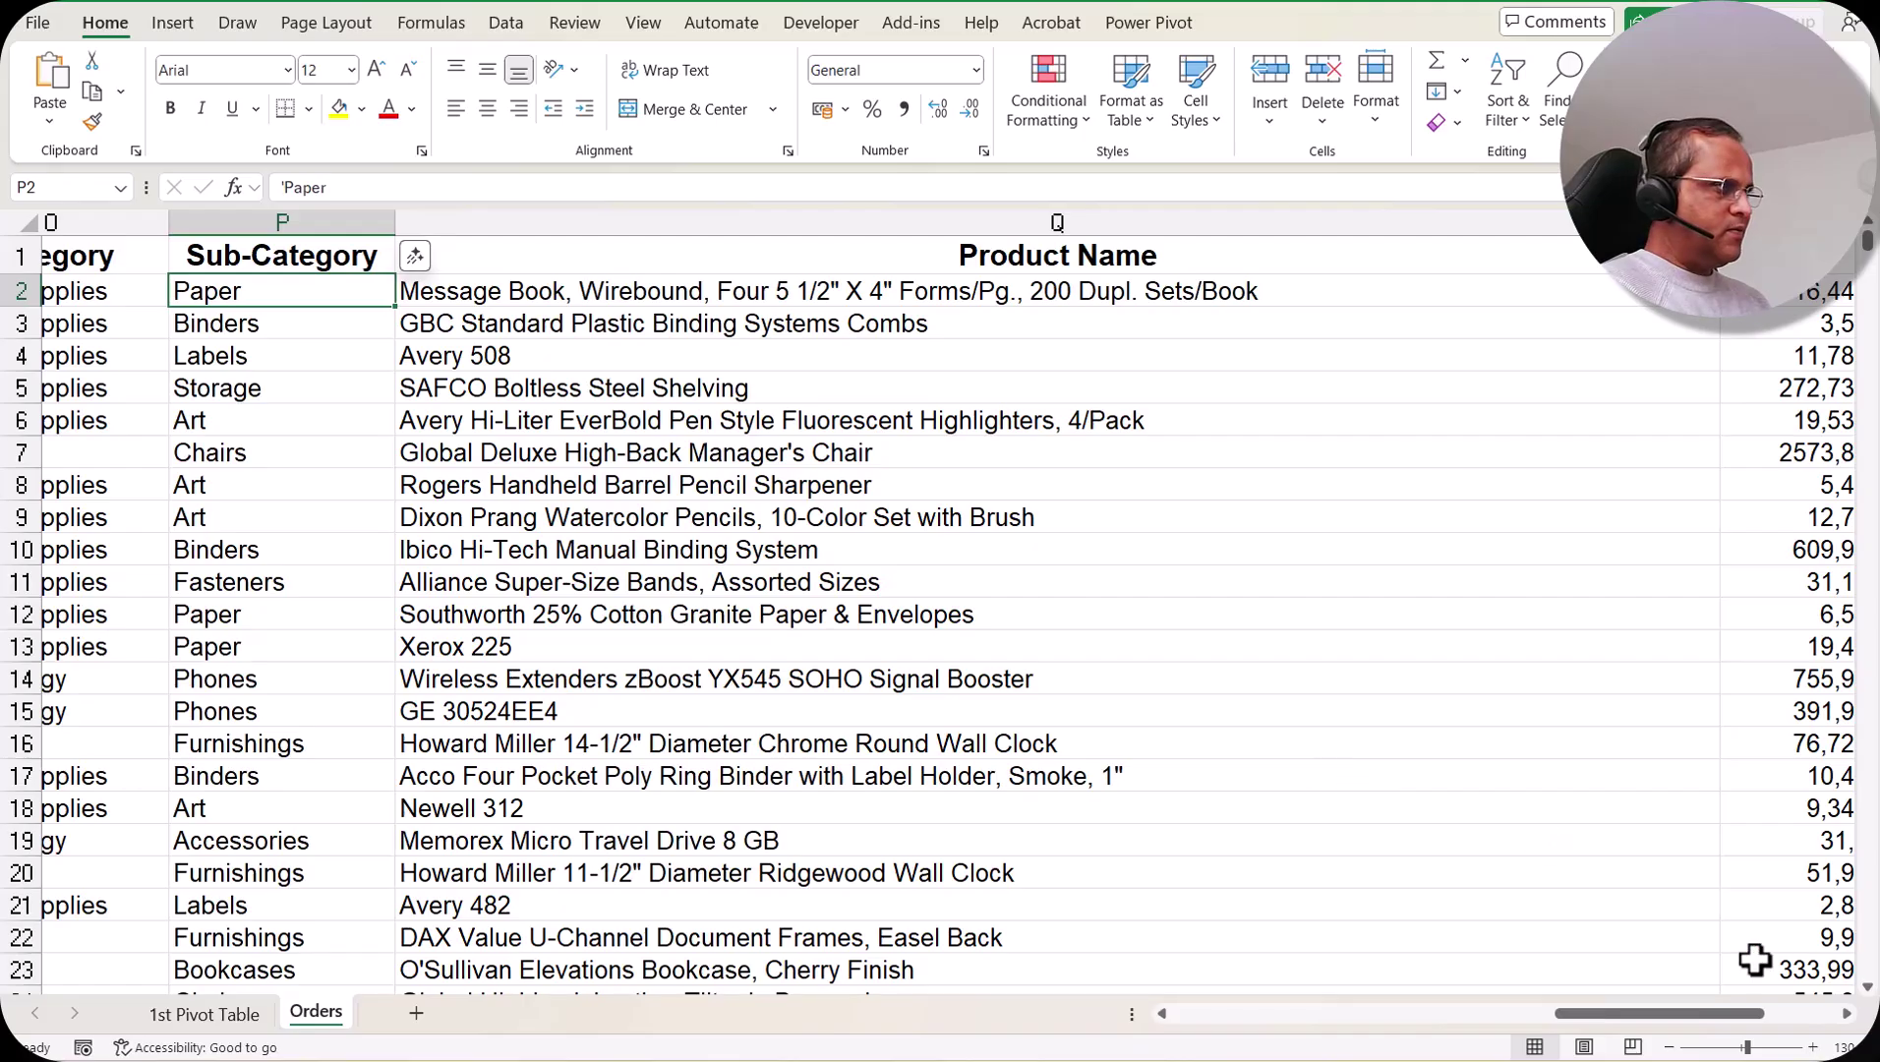
pyautogui.moveTo(1679, 1018); pyautogui.dragTo(1751, 1018)
pyautogui.click(1200, 295)
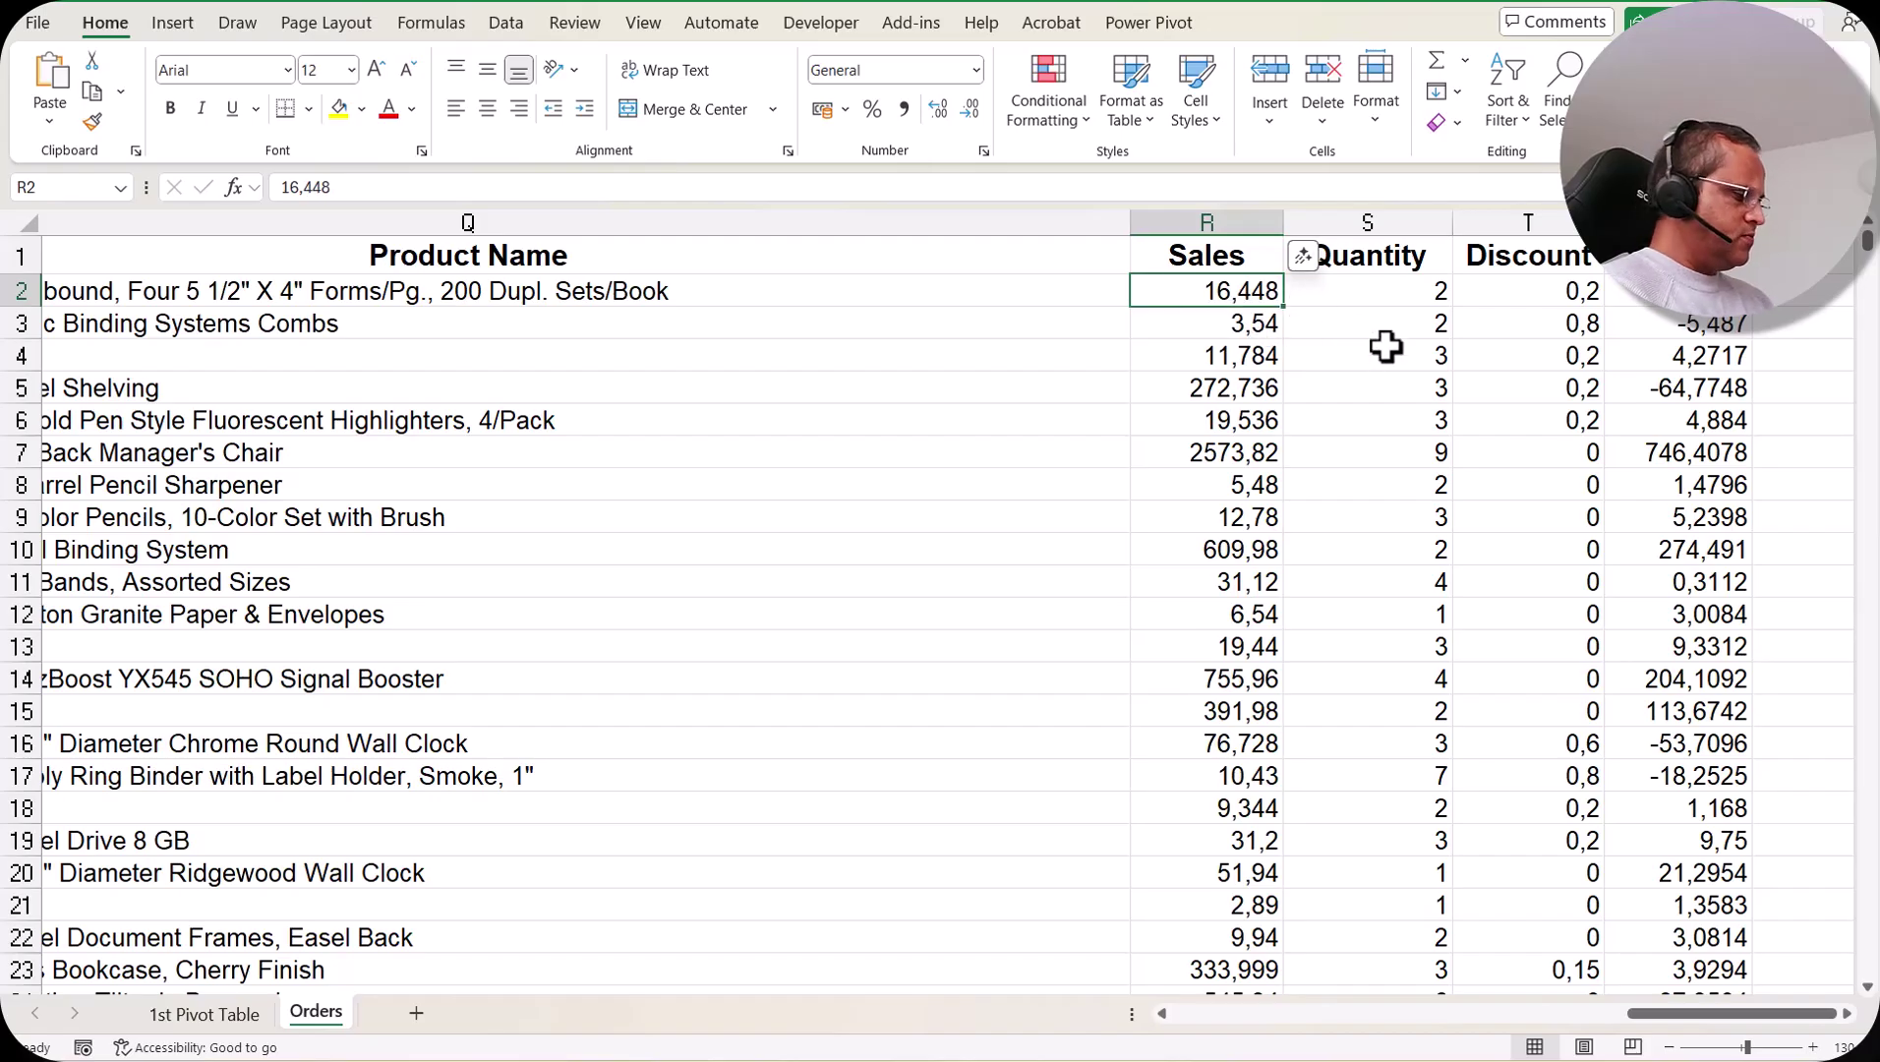
pyautogui.write('18,448')
pyautogui.press('Return')
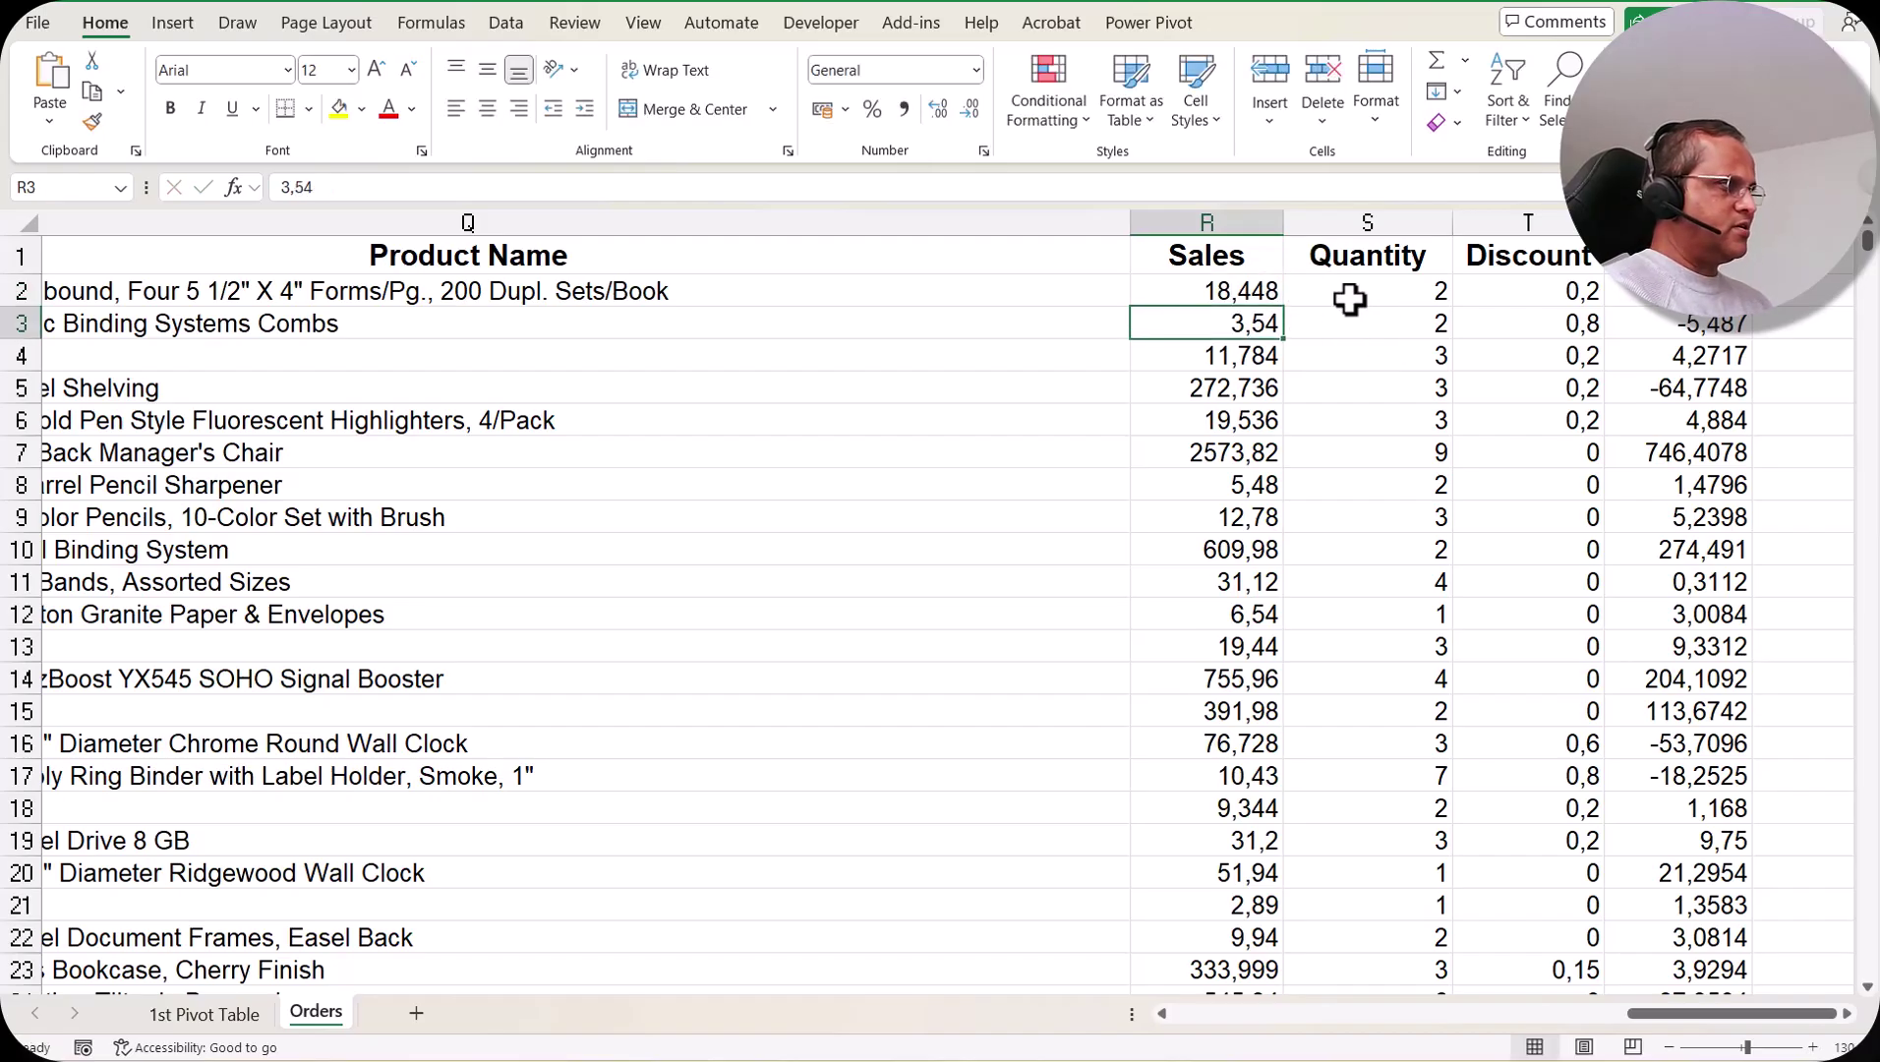
pyautogui.click(1254, 299)
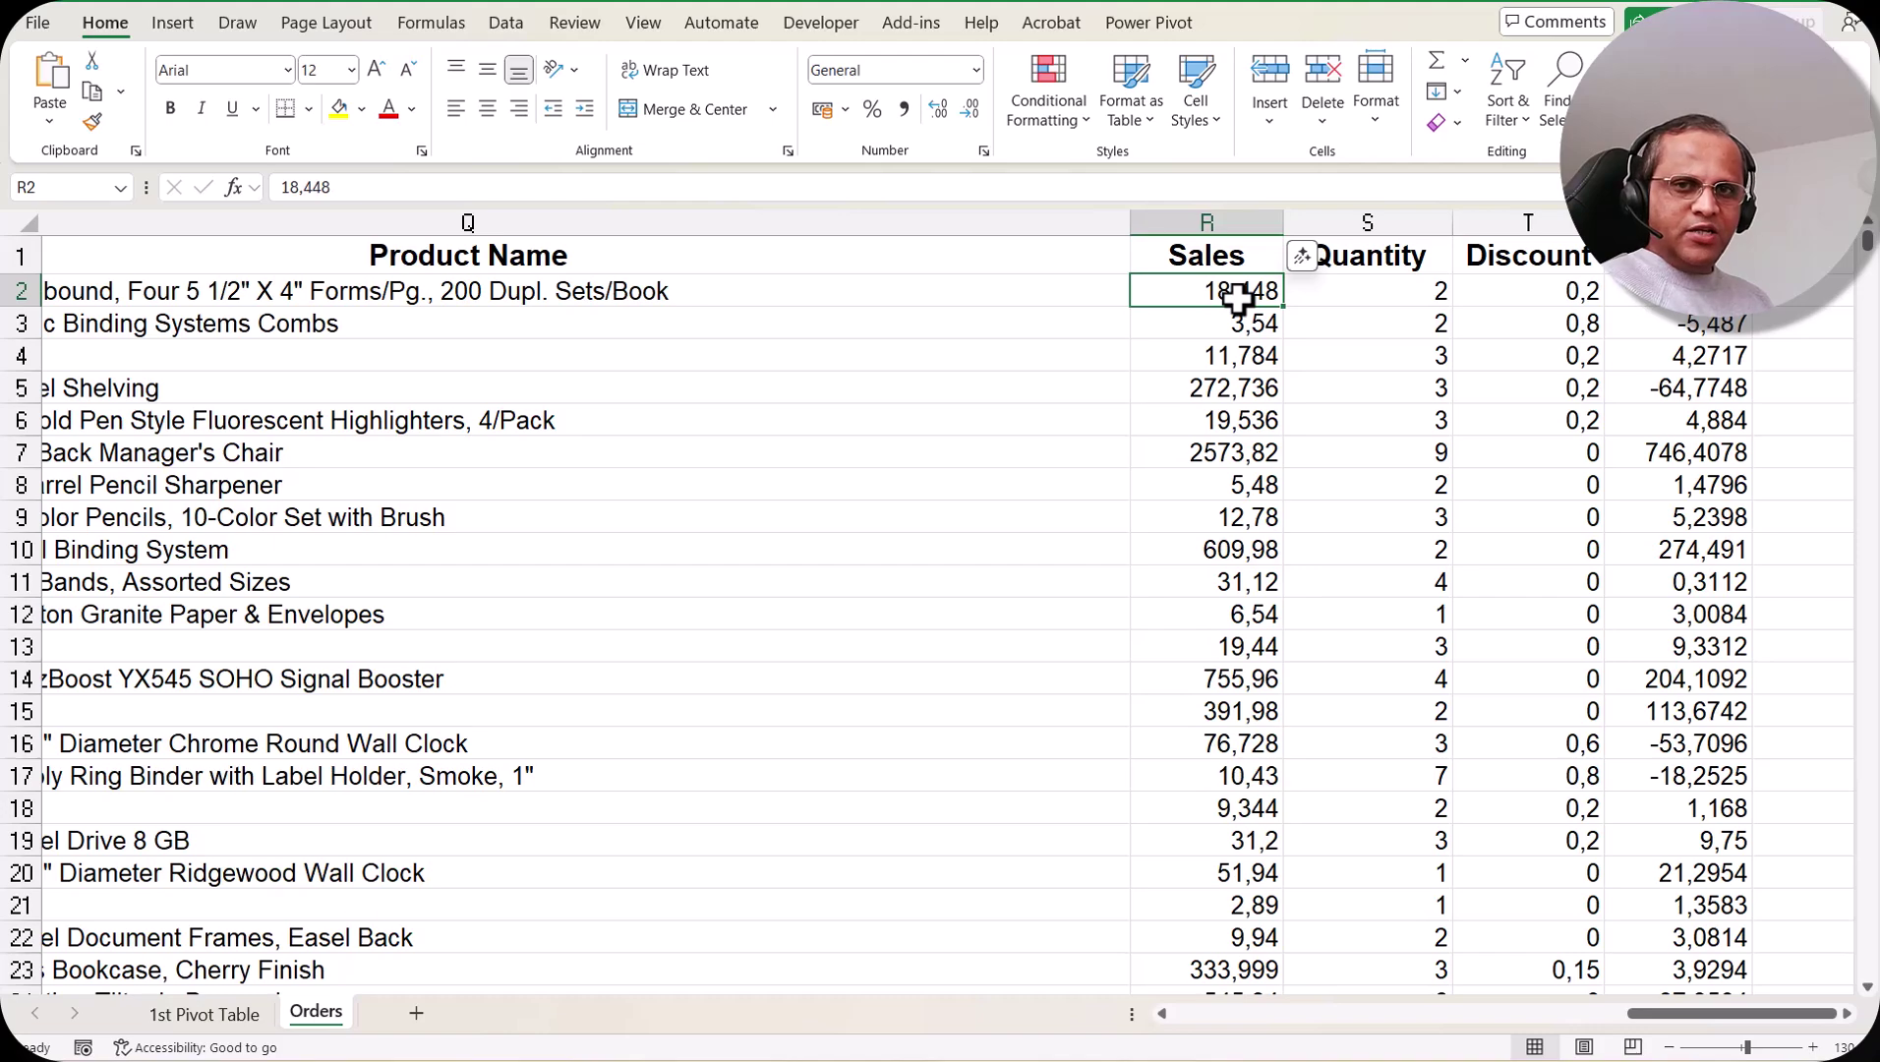
# - Refresh the PivotTable with the edited source data and compare Paper's Grand Total with the expected value beside it
pyautogui.click(224, 1018)
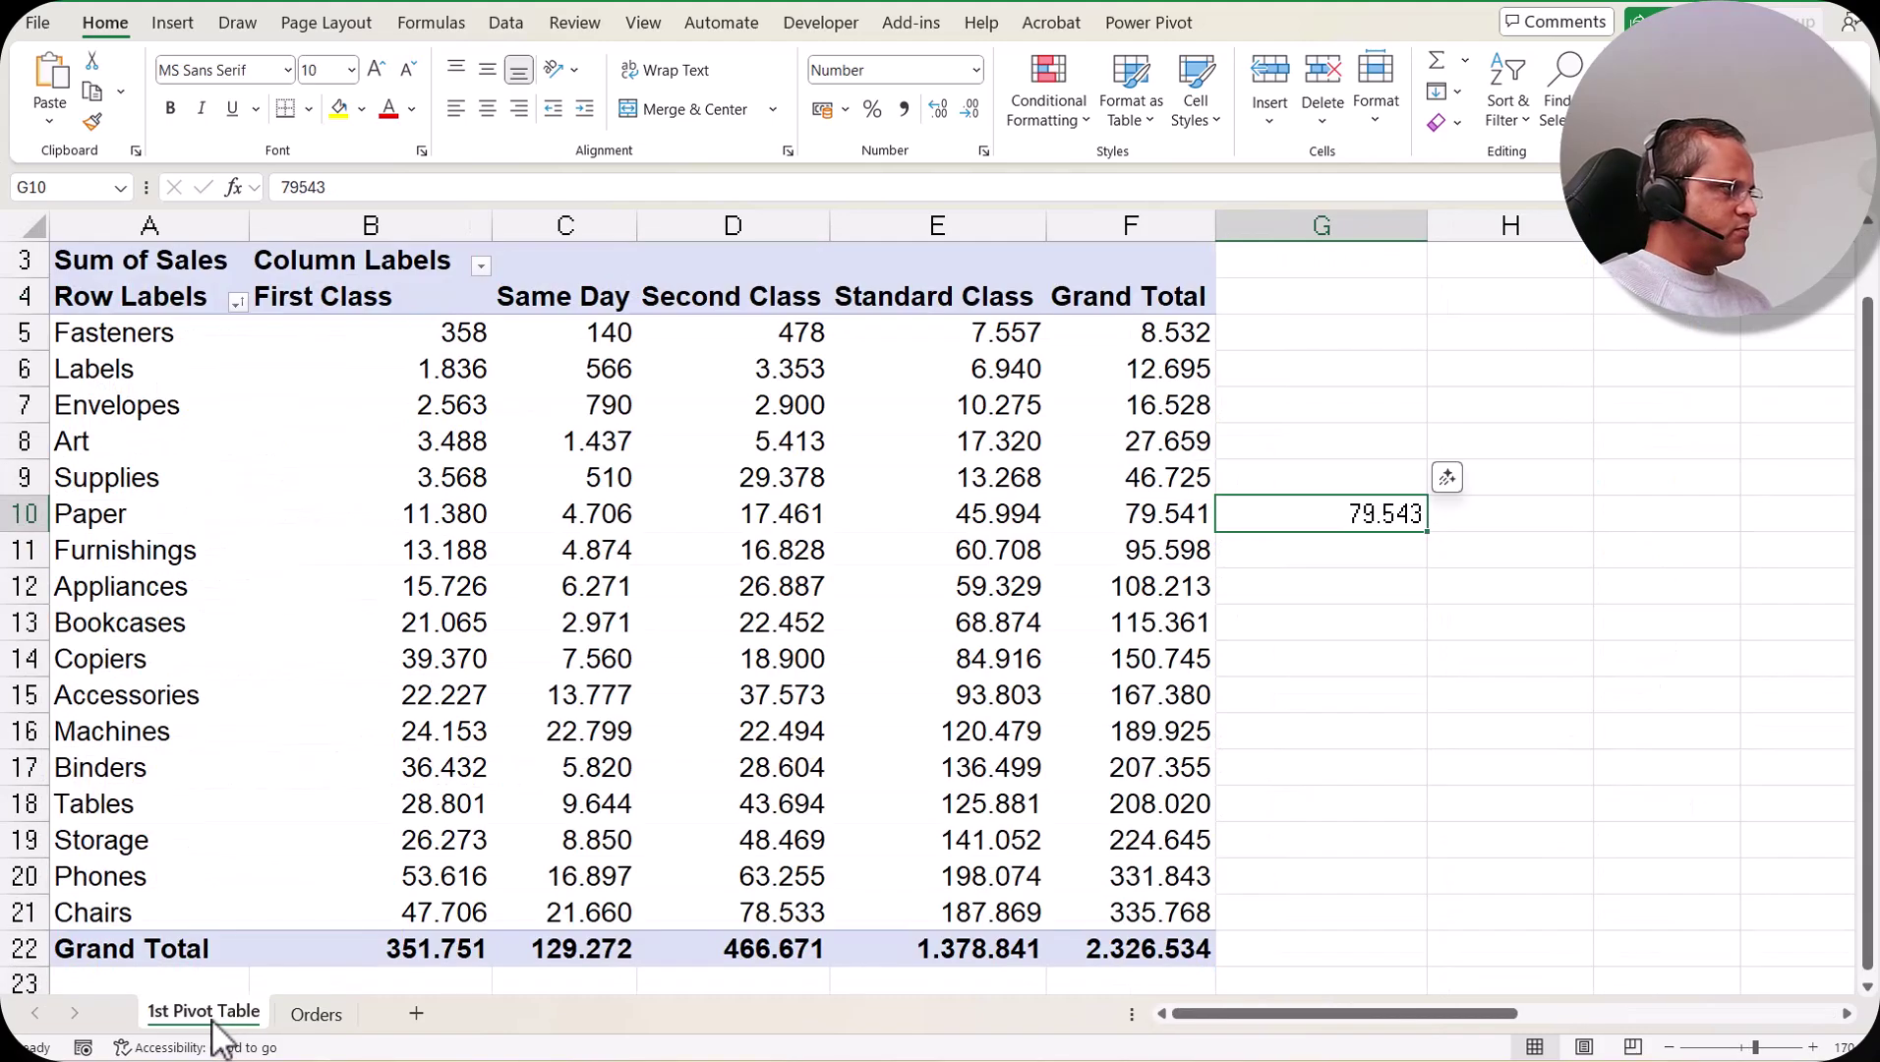
pyautogui.click(1163, 516)
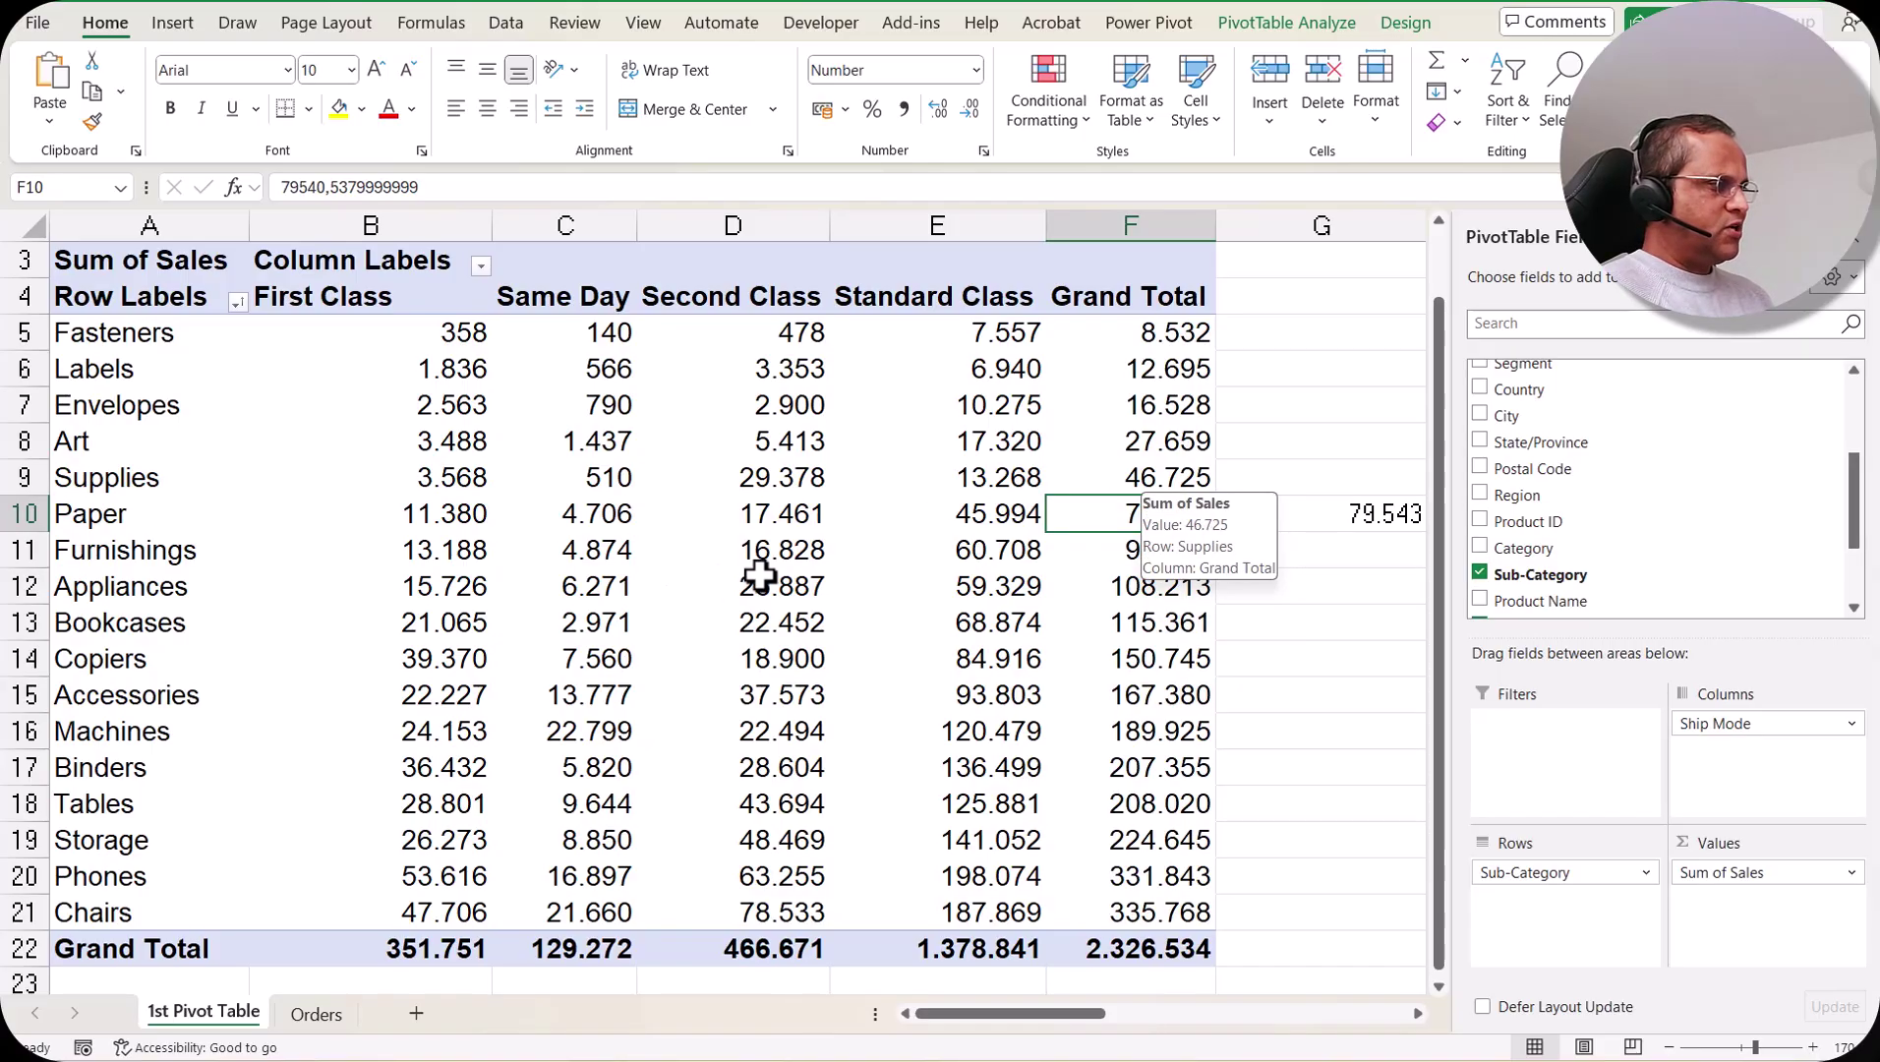
pyautogui.click(784, 553)
pyautogui.rightClick(784, 553)
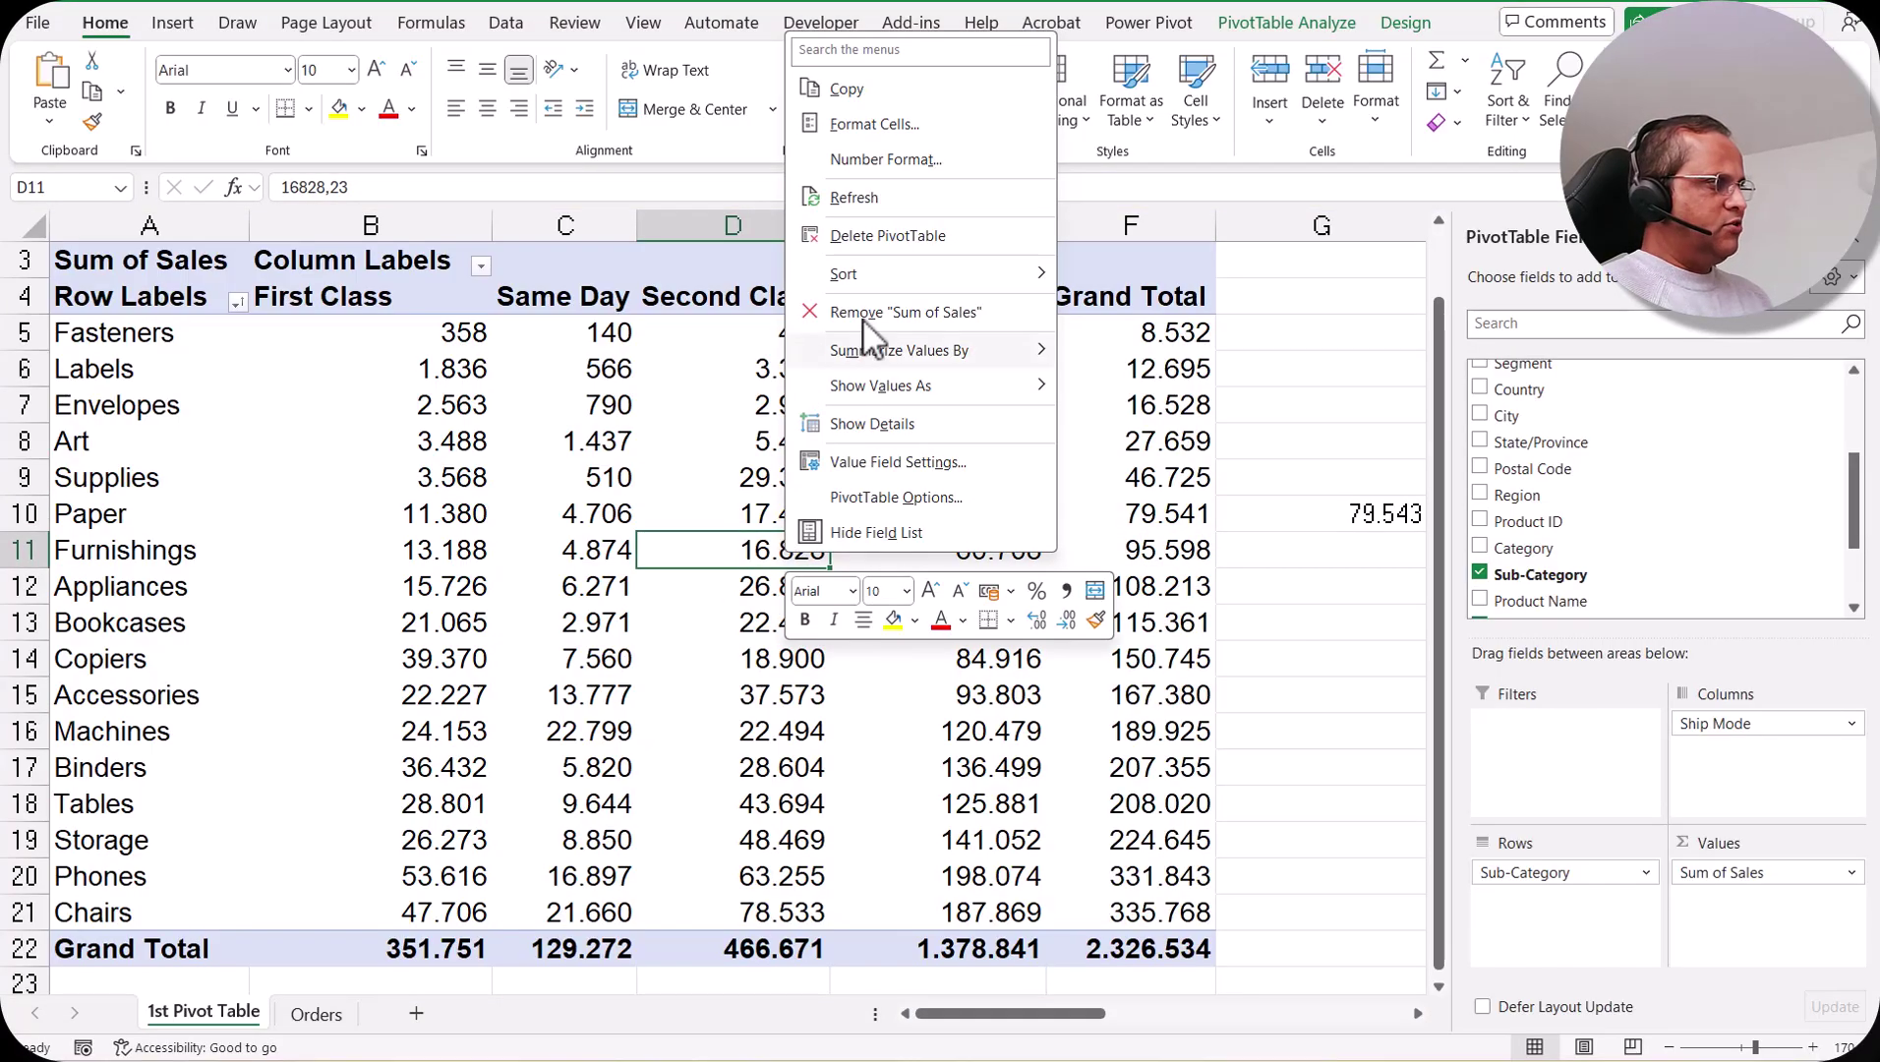
pyautogui.click(870, 196)
pyautogui.click(1131, 513)
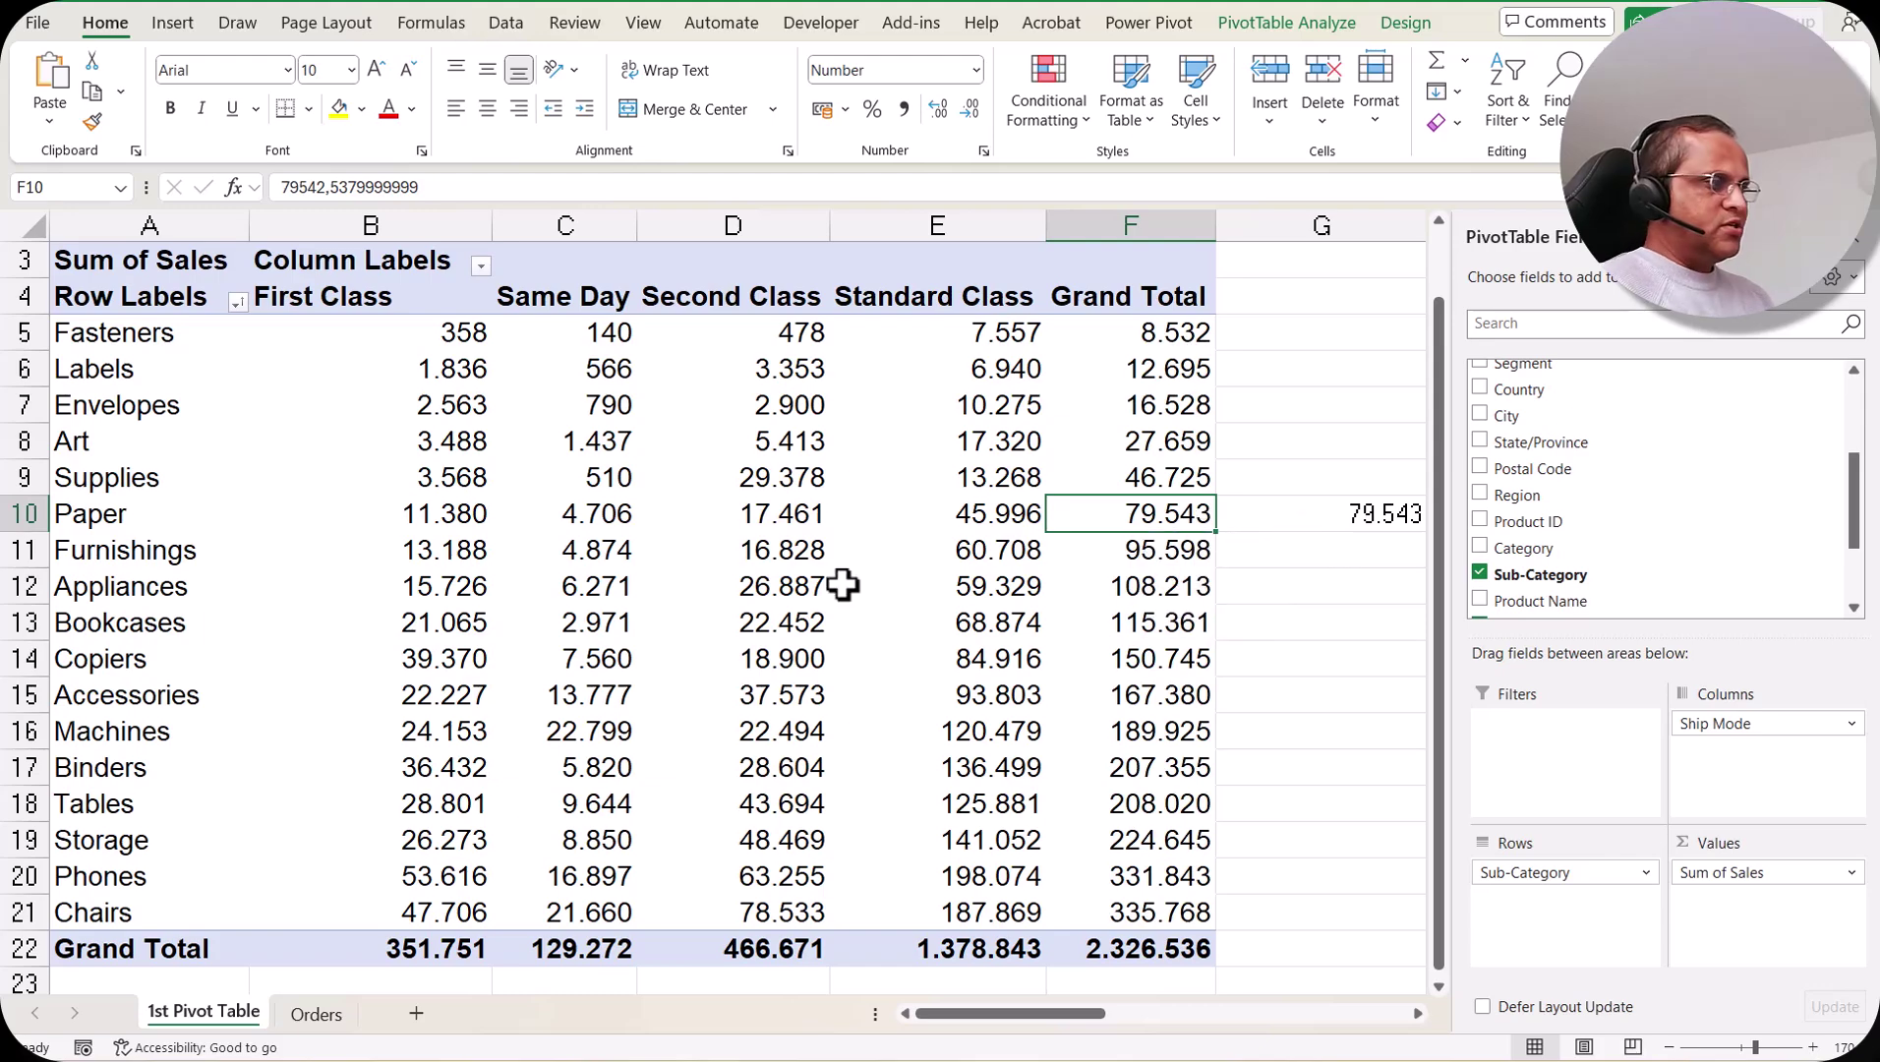
pyautogui.moveTo(843, 585)
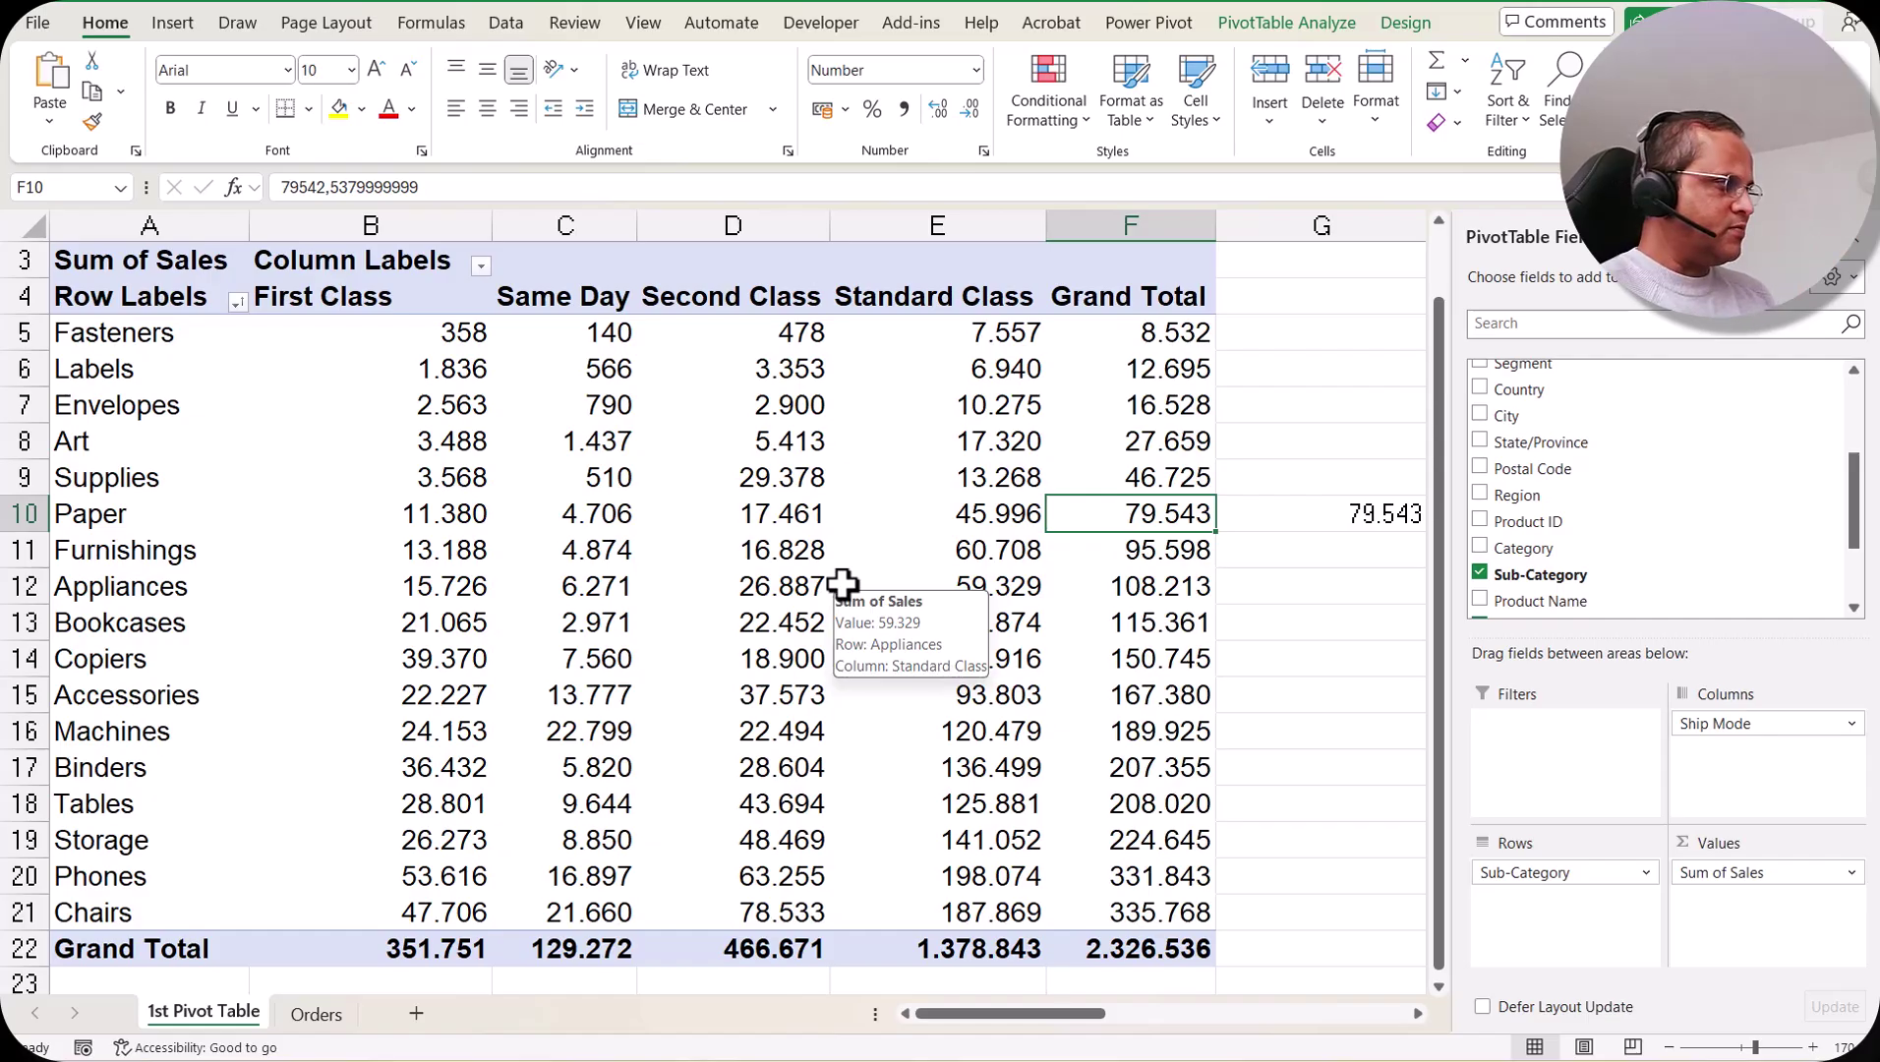
pyautogui.click(787, 513)
pyautogui.rightClick(787, 512)
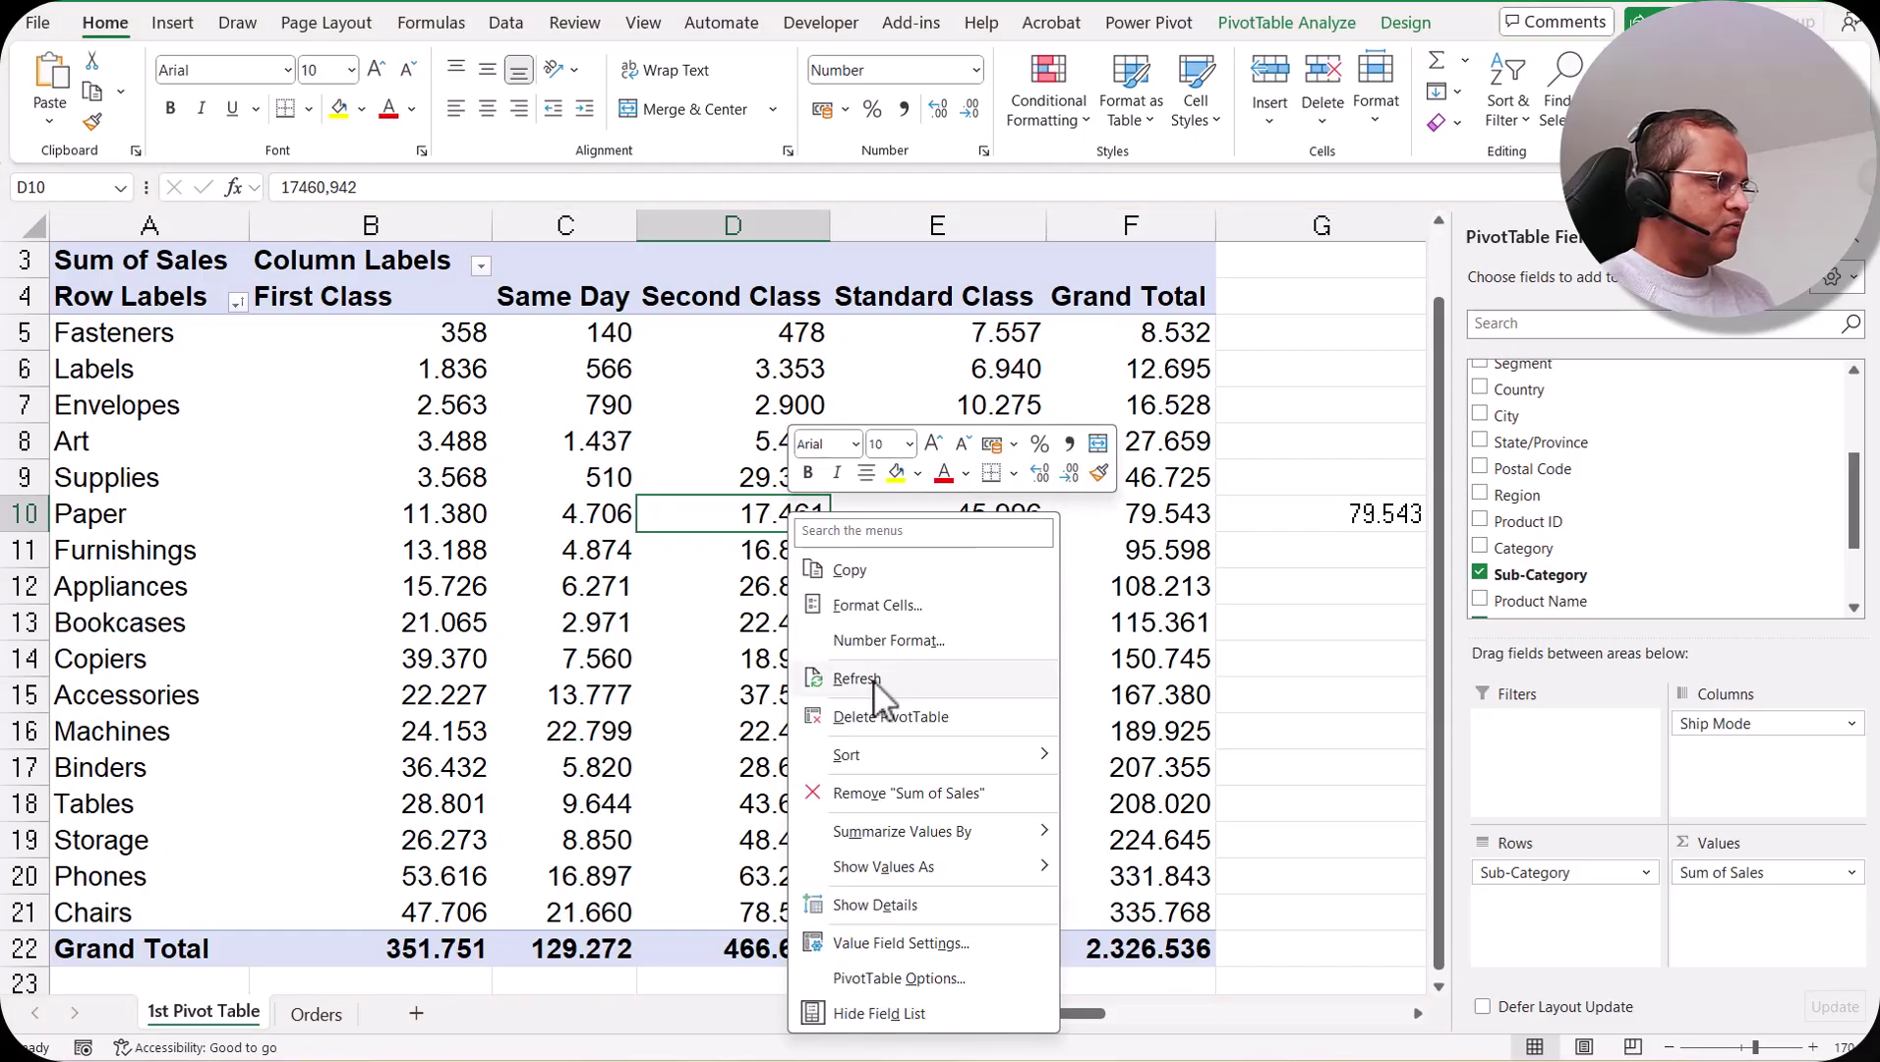
pyautogui.press('Escape')
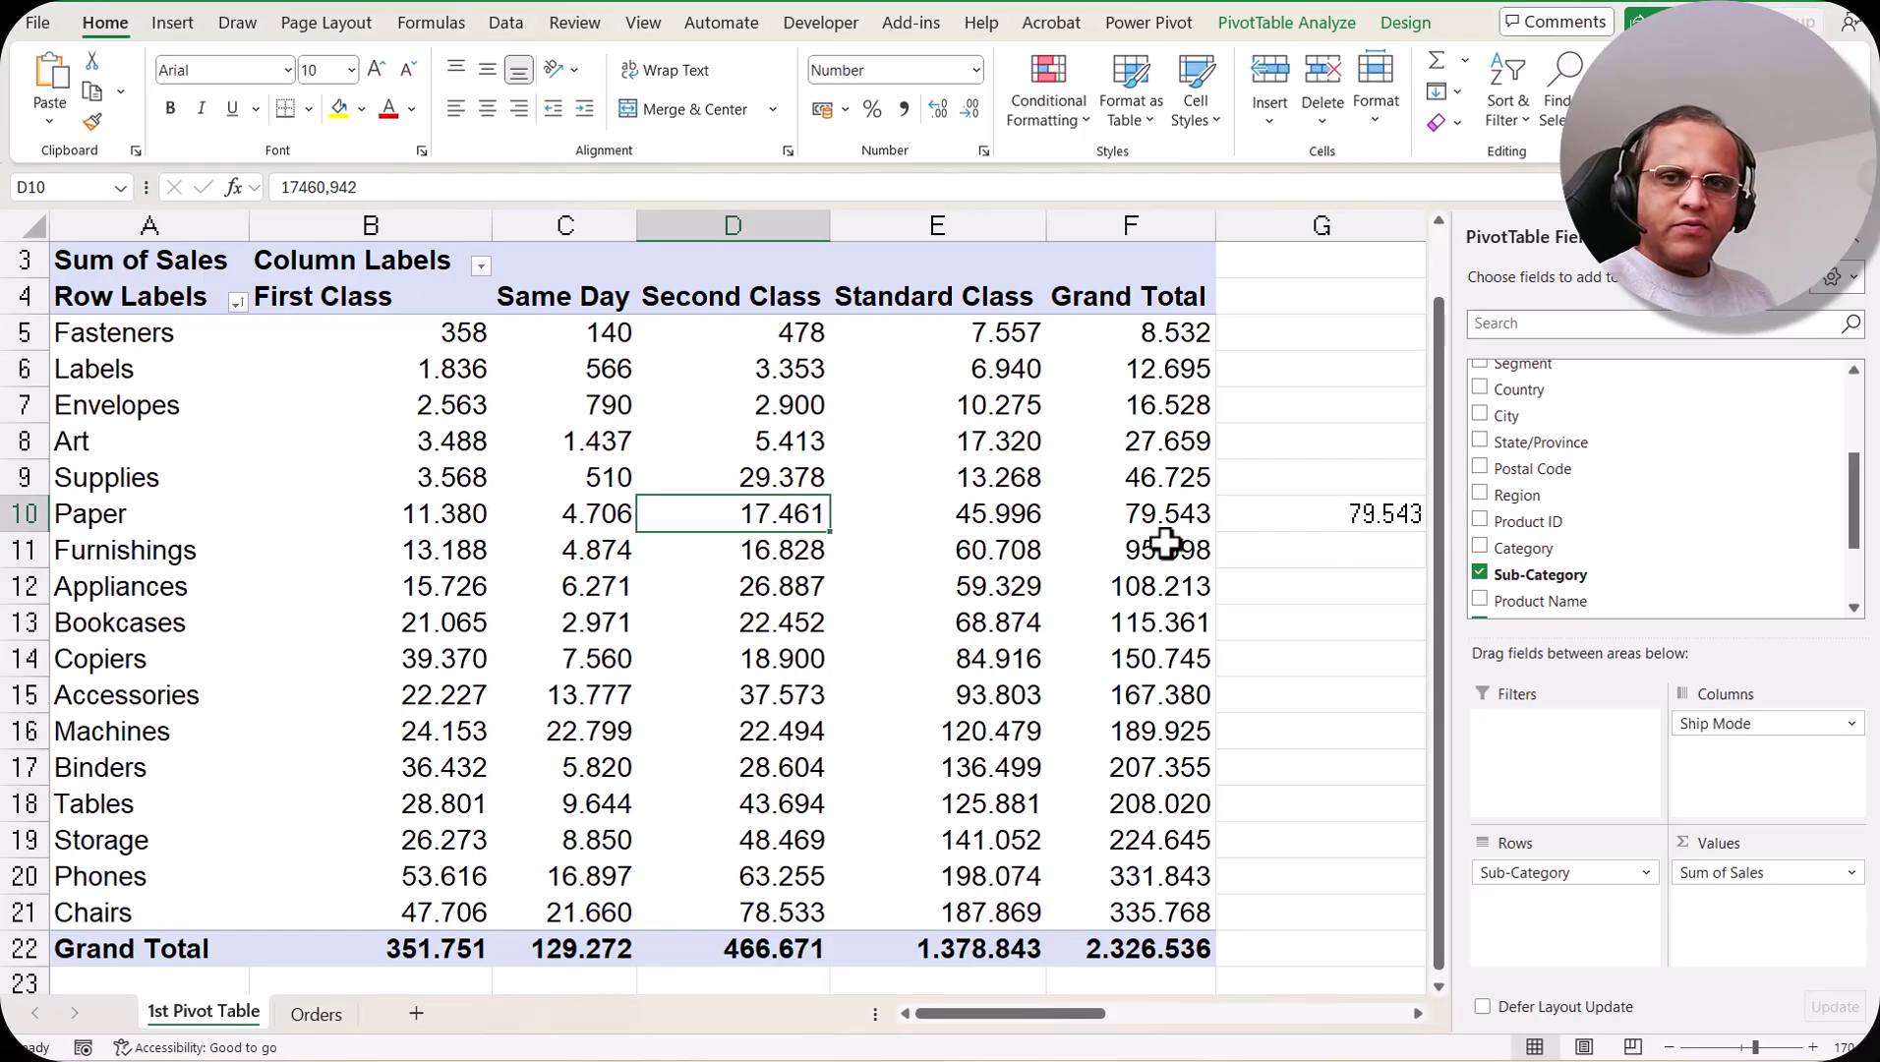
pyautogui.moveTo(1167, 543)
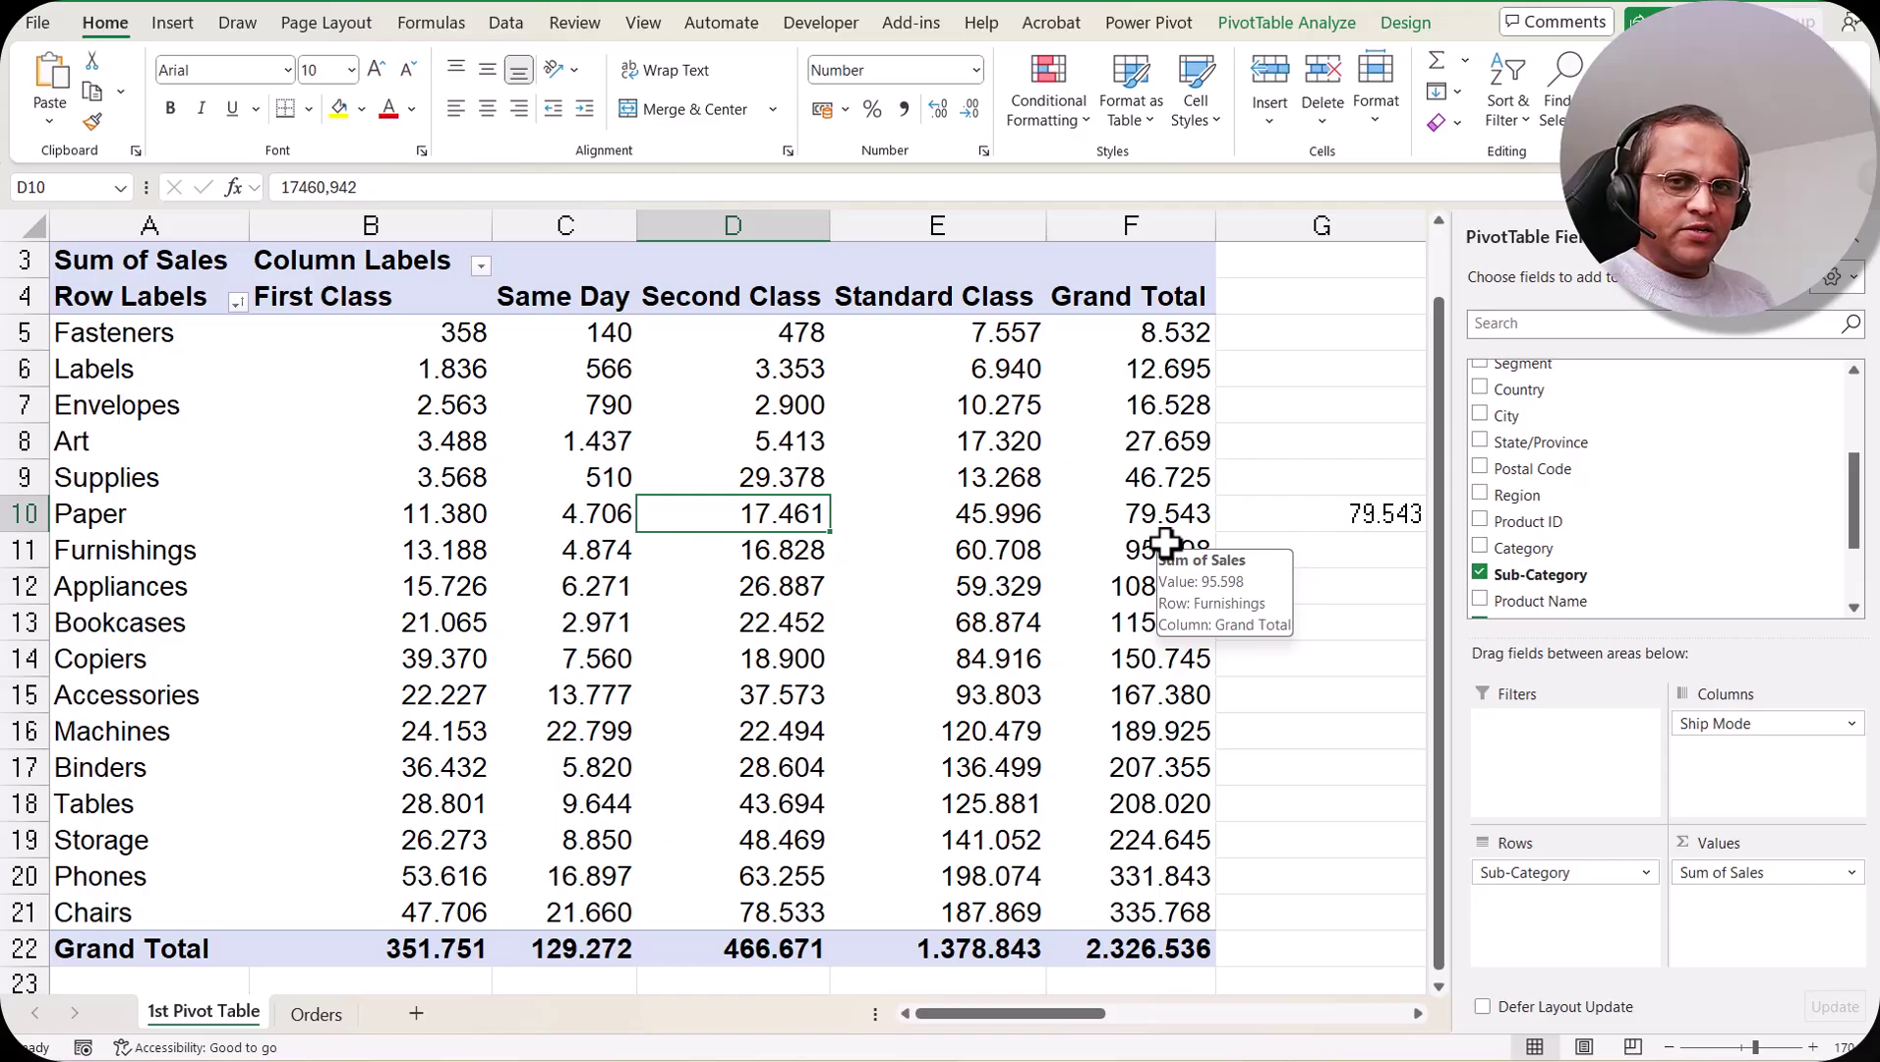
pyautogui.moveTo(983, 582)
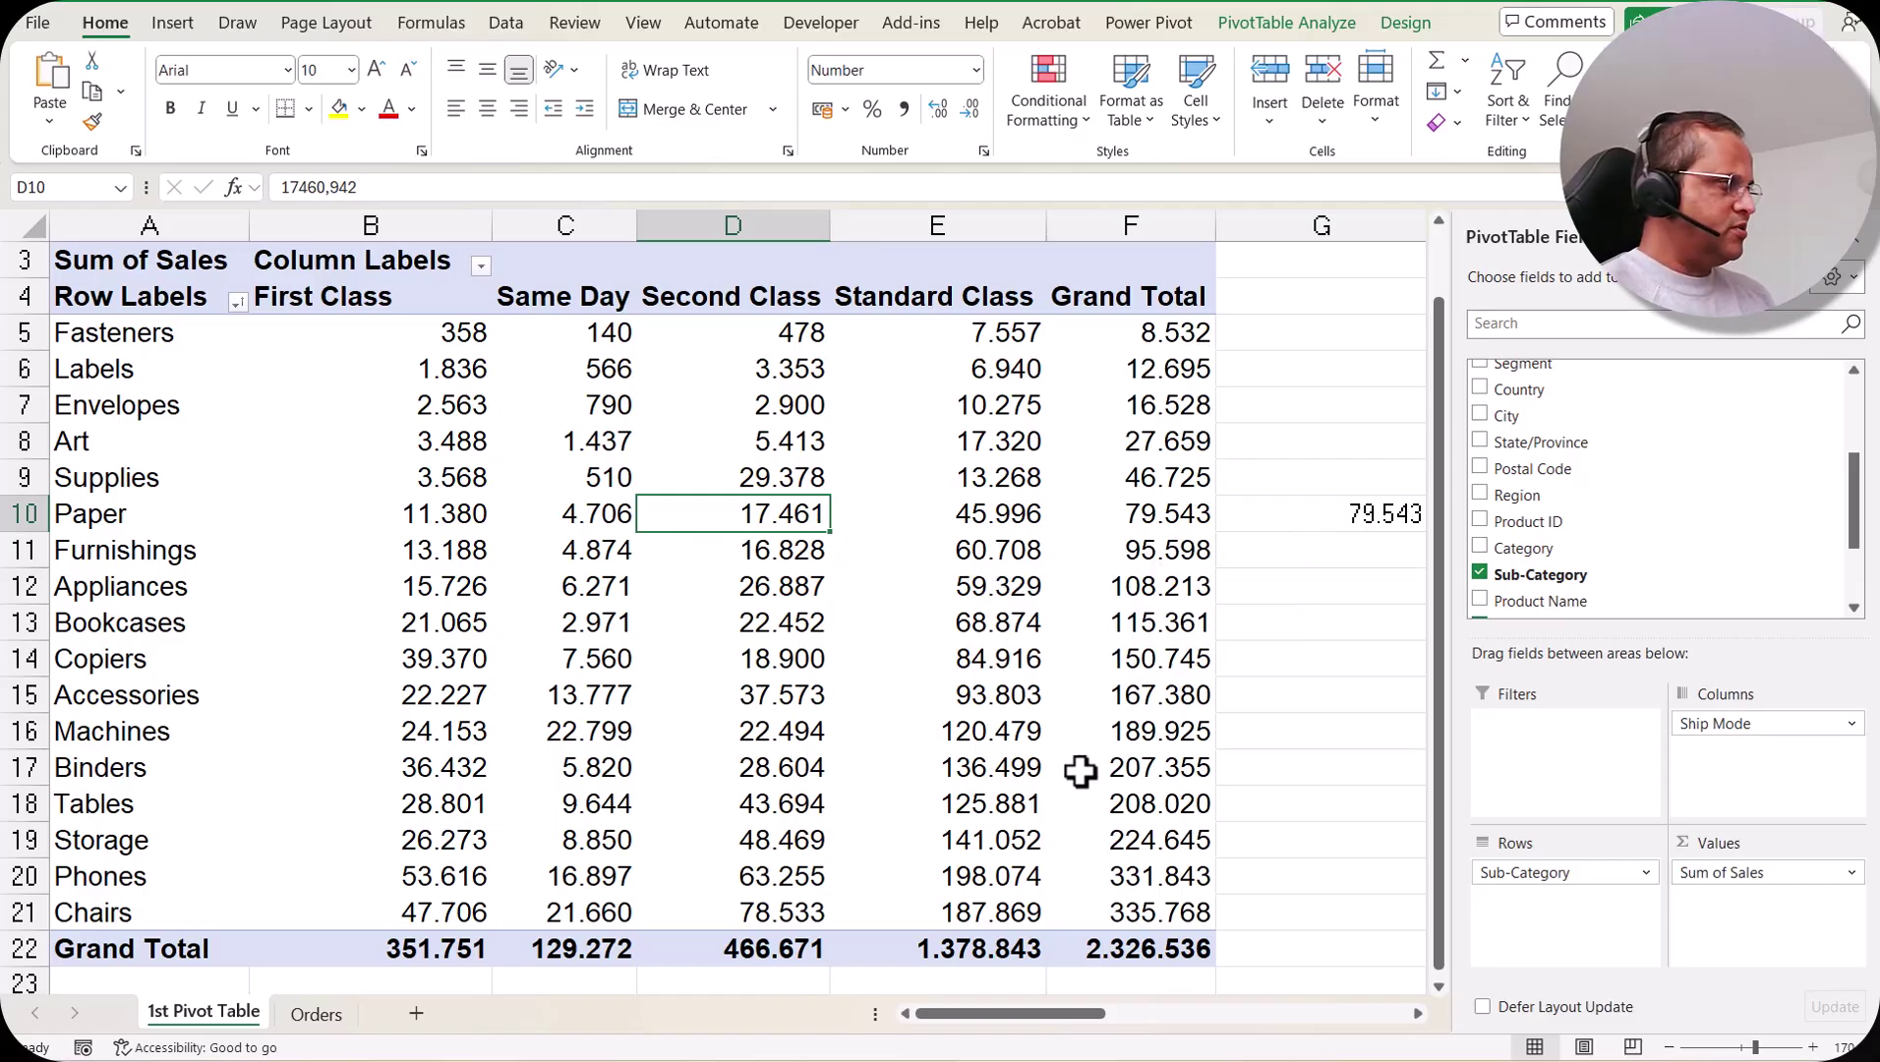
# - Extract the source records behind the Same Day sales of Fasteners onto a new detail sheet
pyautogui.moveTo(599, 336)
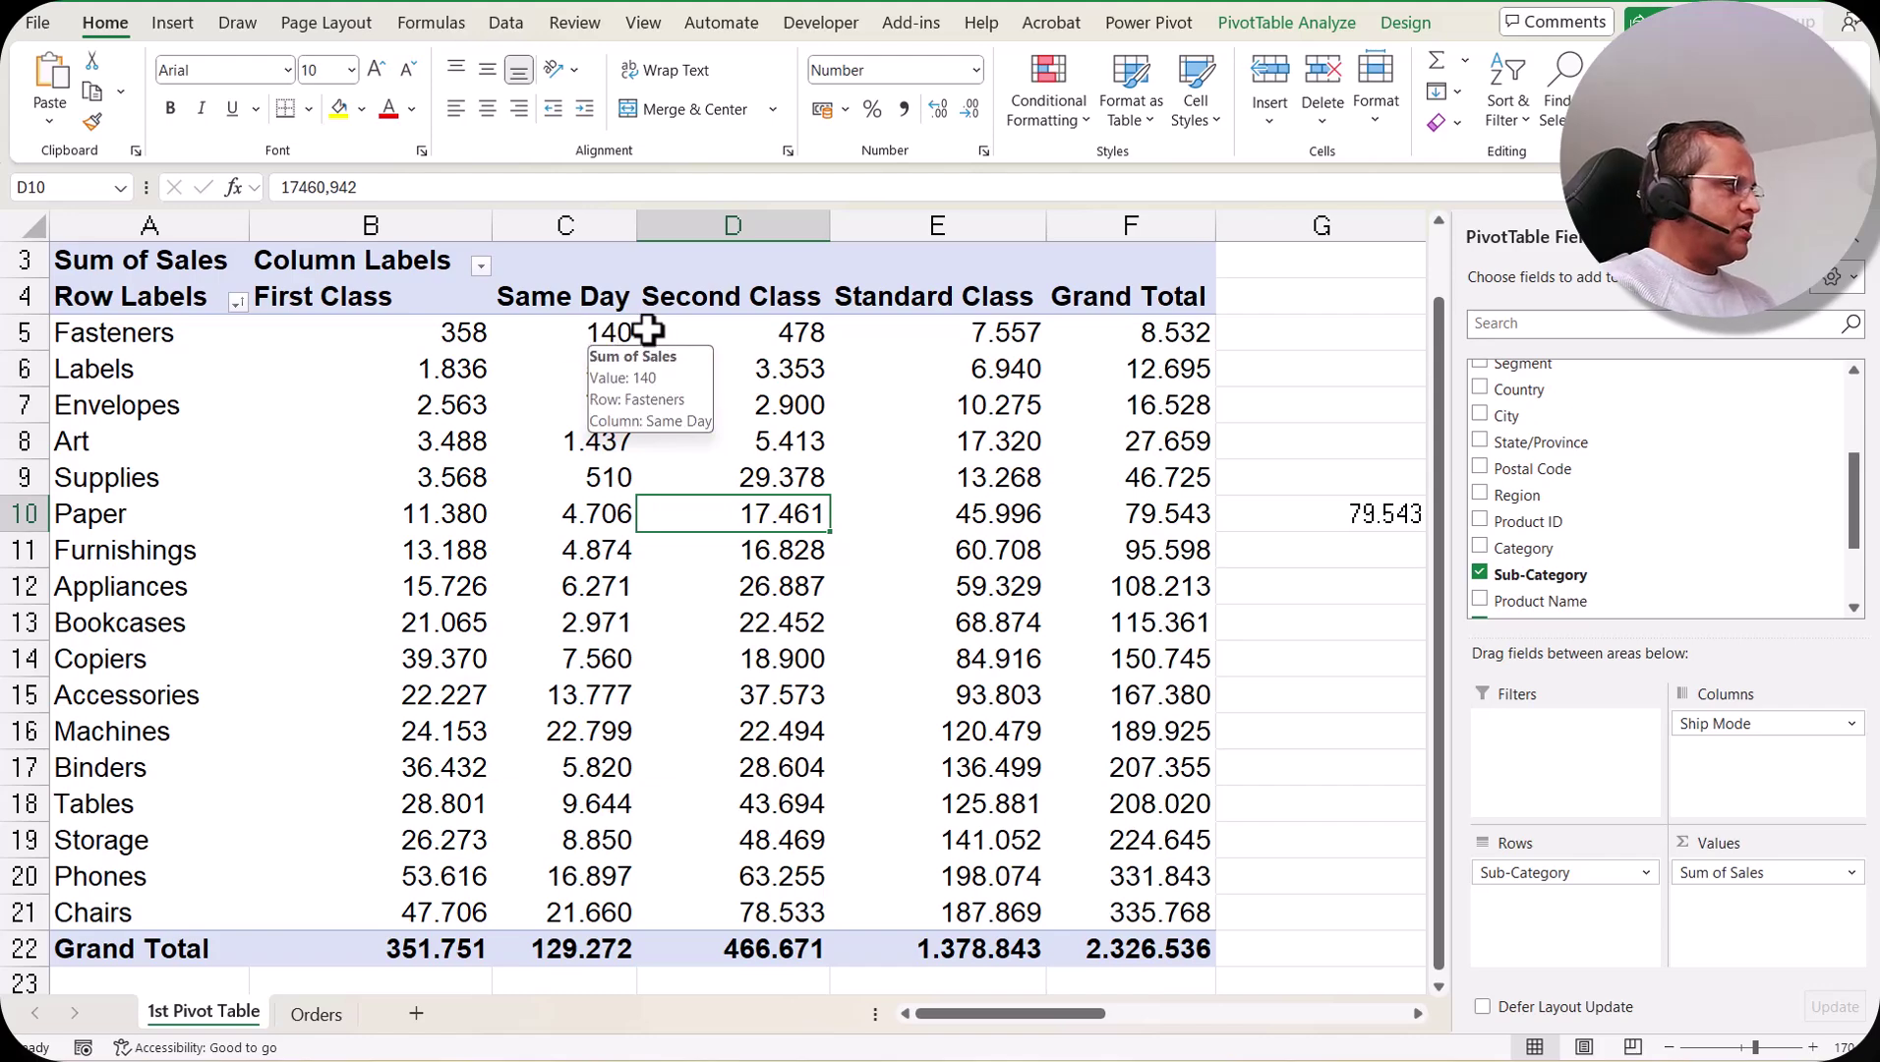
pyautogui.click(594, 335)
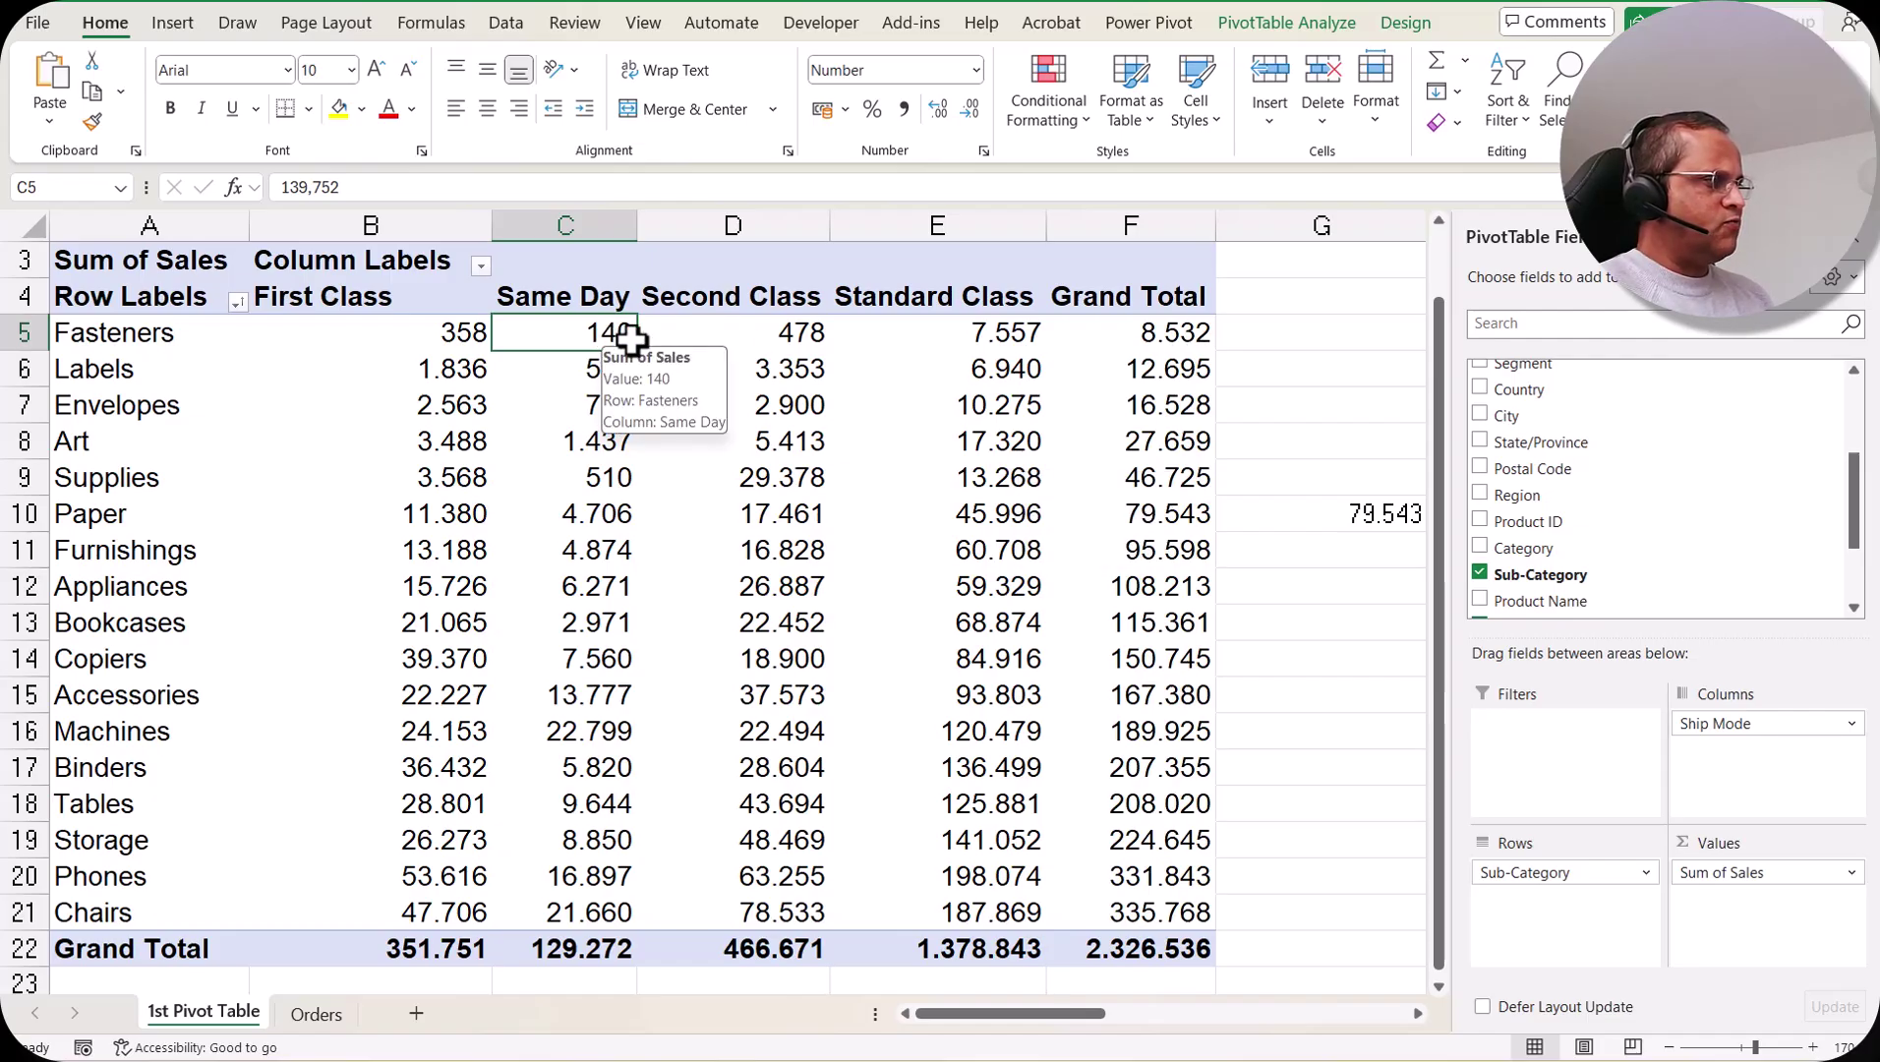
pyautogui.doubleClick(571, 332)
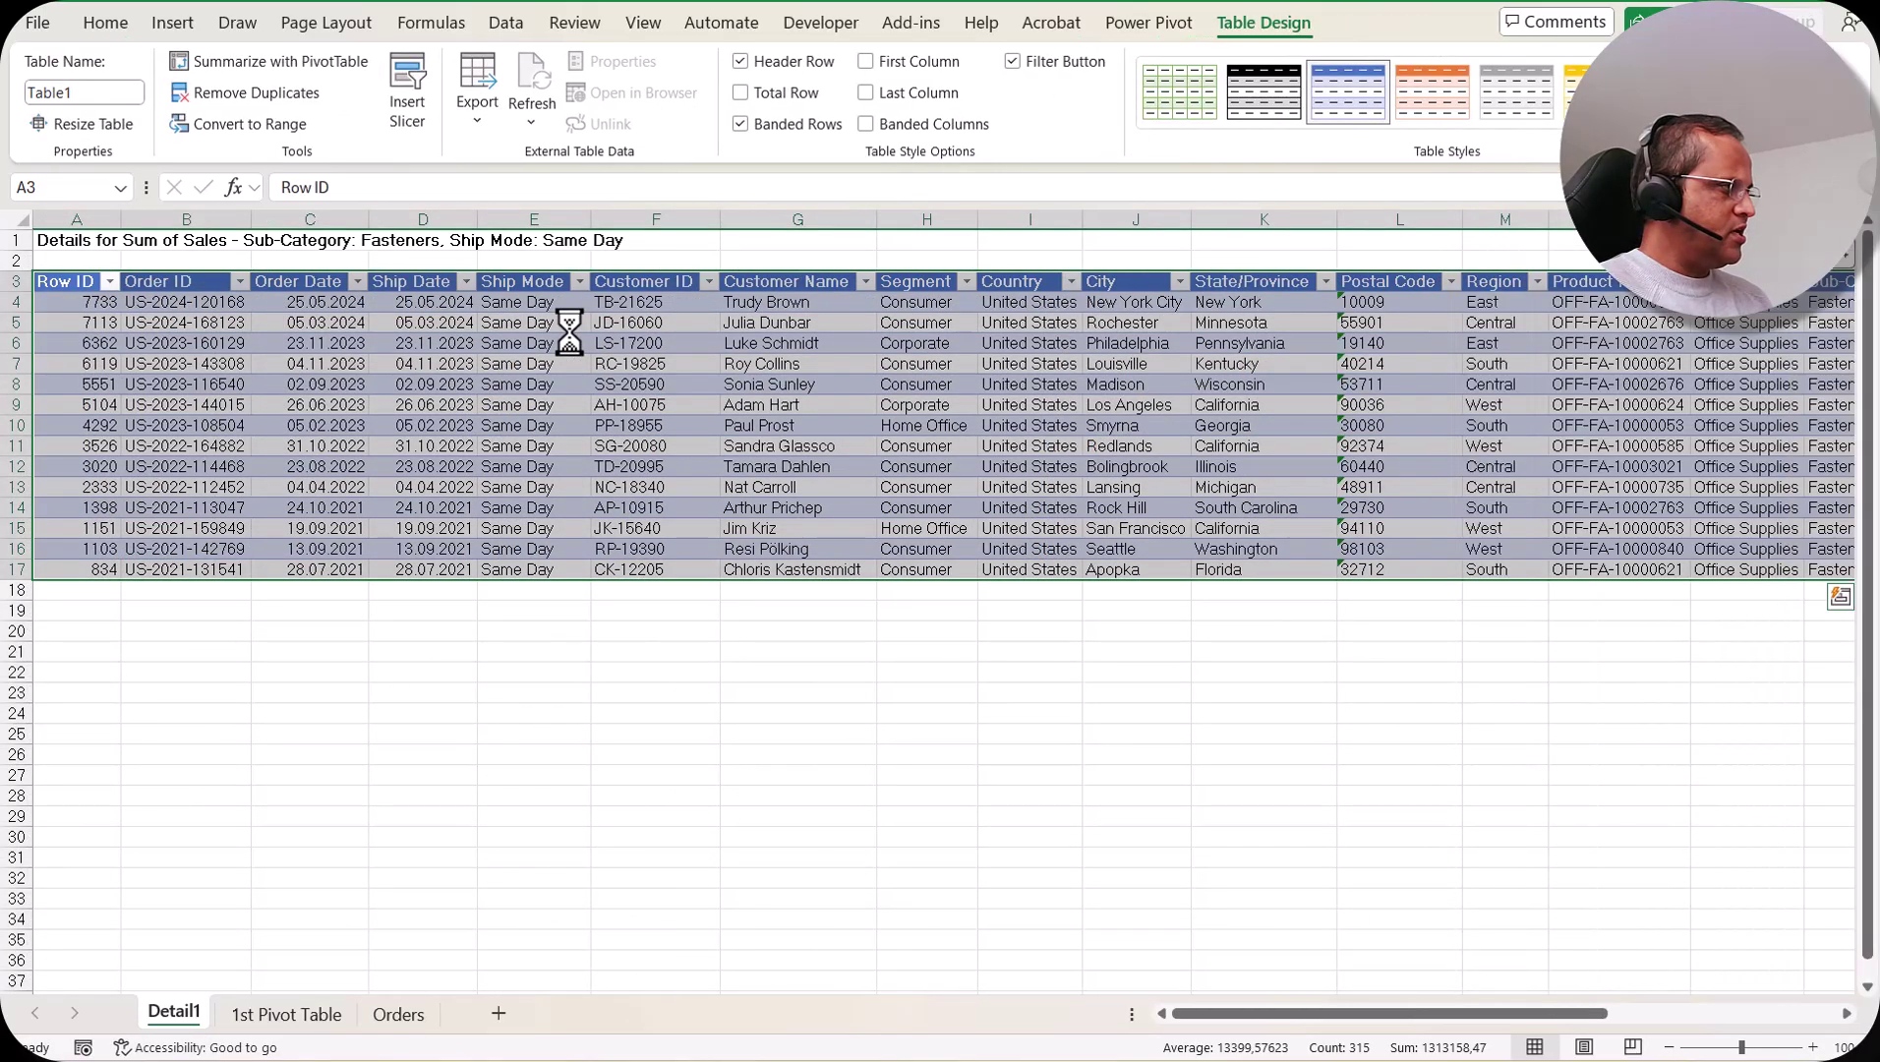
# - Widen the Row ID column of the detail table and select its Sales values, R4:R17, to check their sum
pyautogui.moveTo(121, 219); pyautogui.dragTo(182, 219)
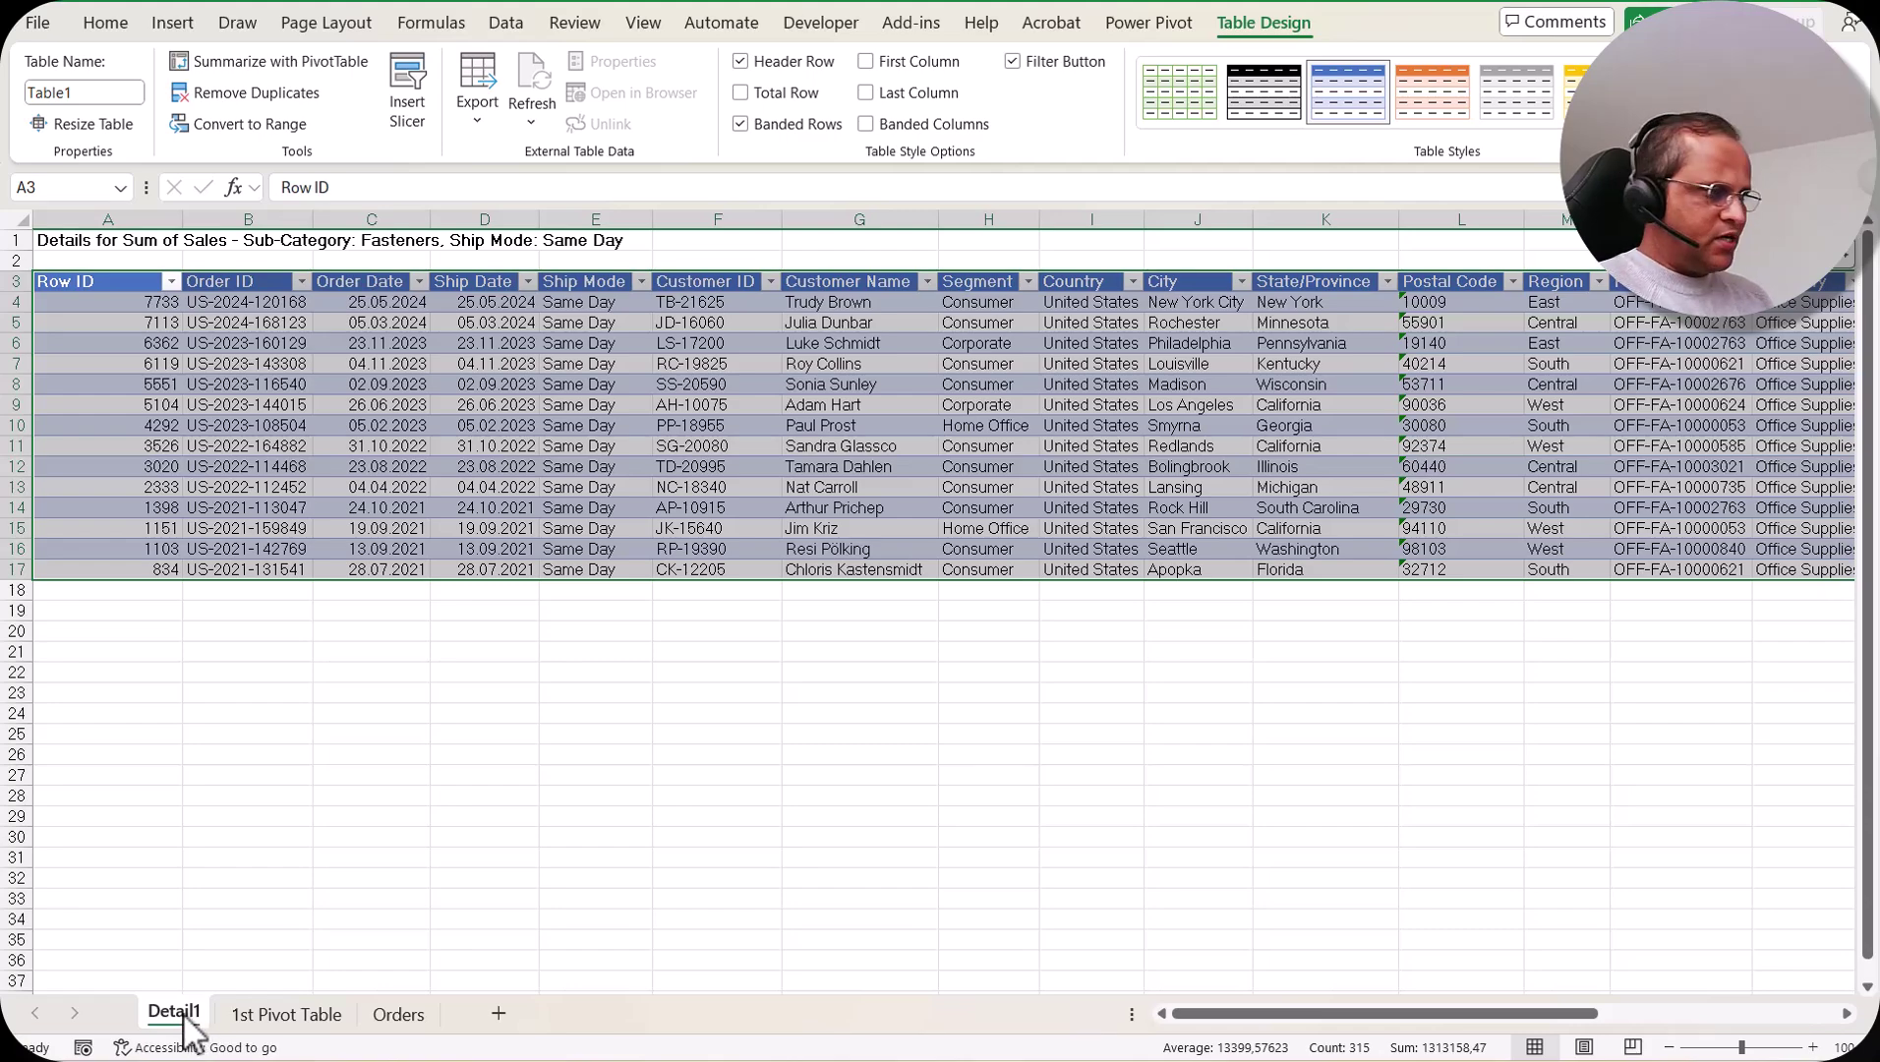
pyautogui.click(201, 316)
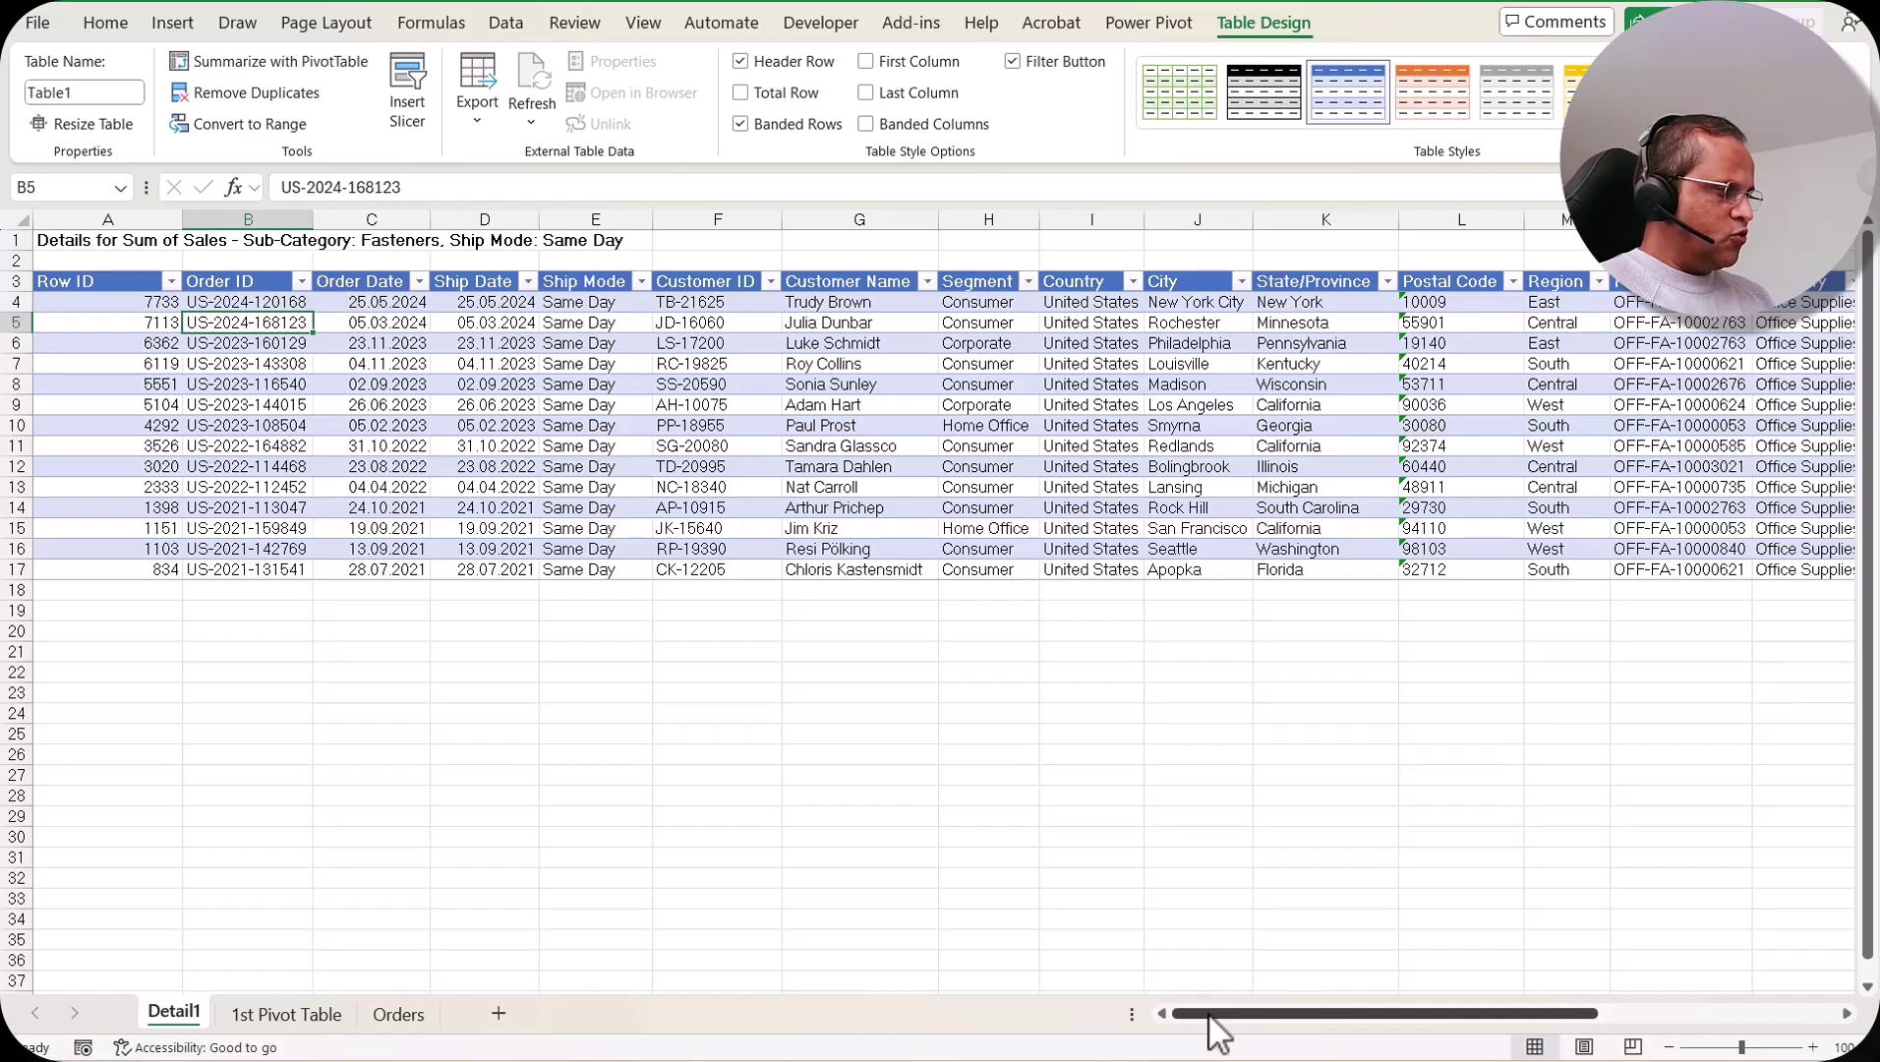
pyautogui.moveTo(1218, 1013); pyautogui.dragTo(1455, 1013)
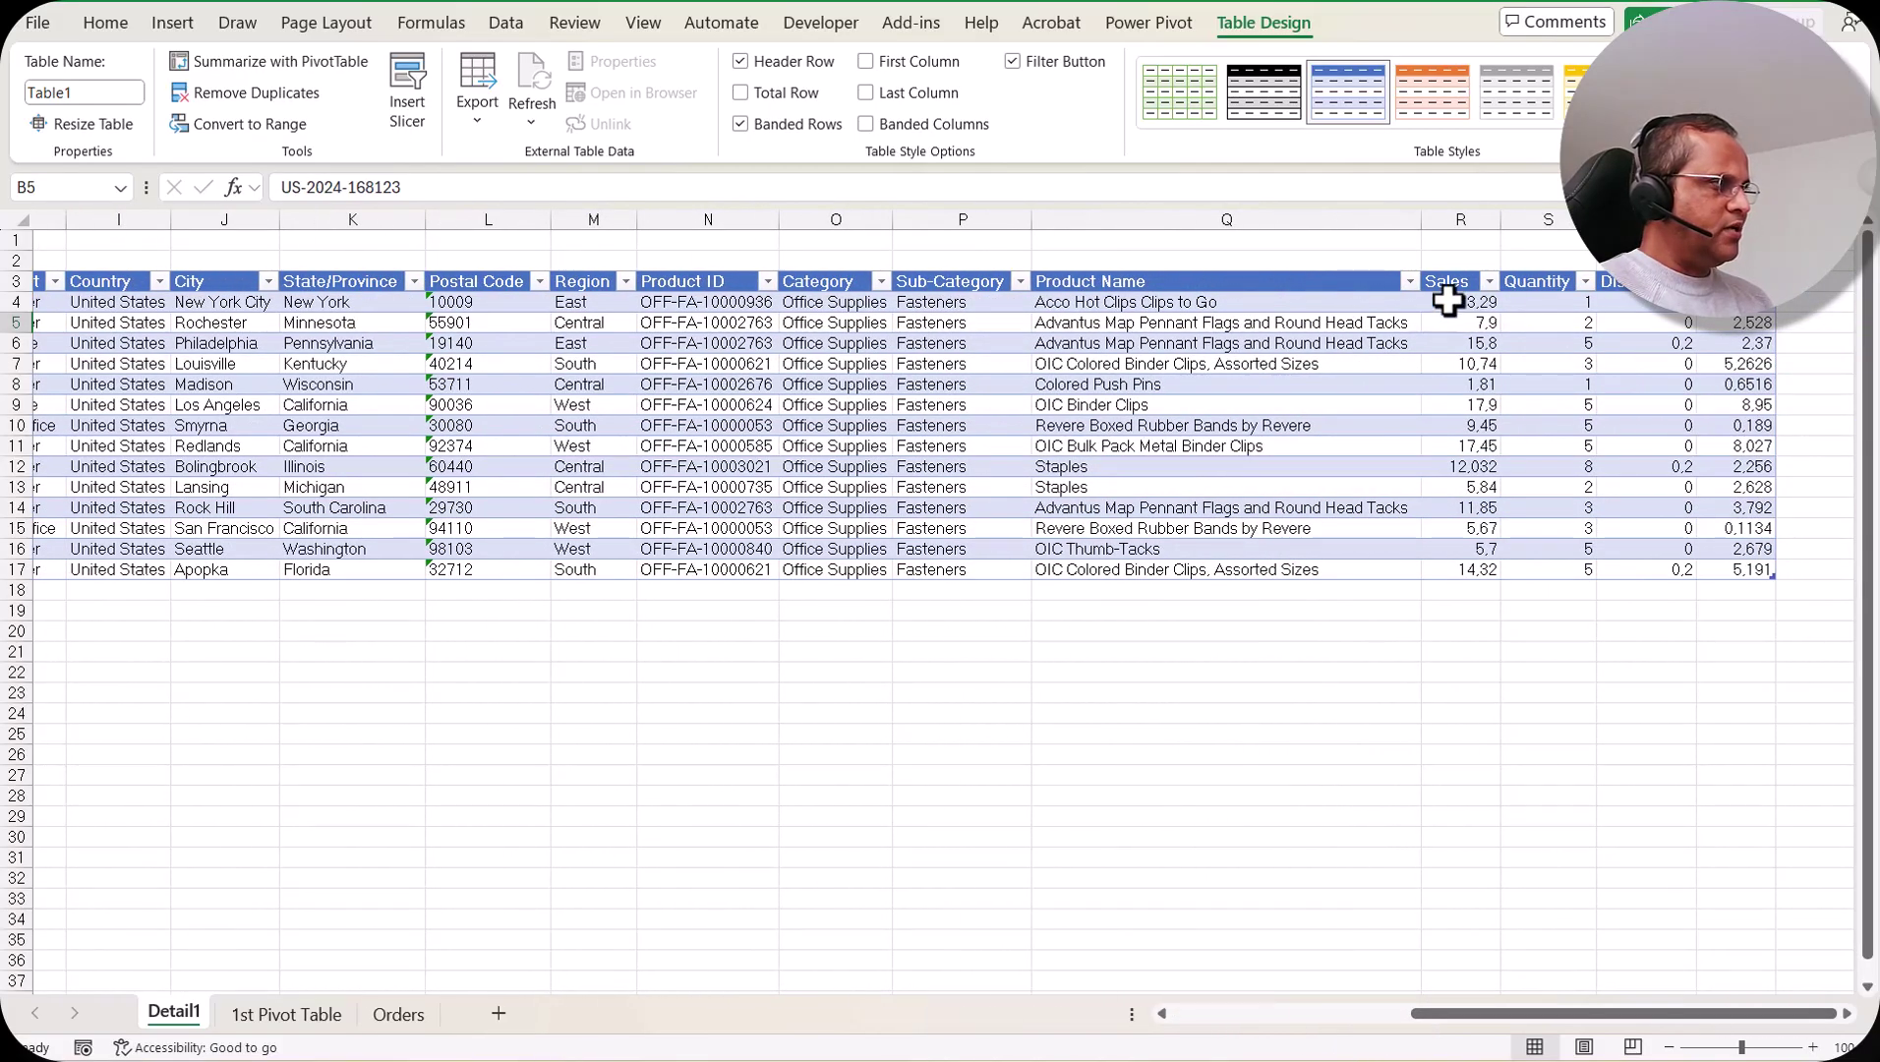
pyautogui.moveTo(1453, 302); pyautogui.dragTo(1491, 559)
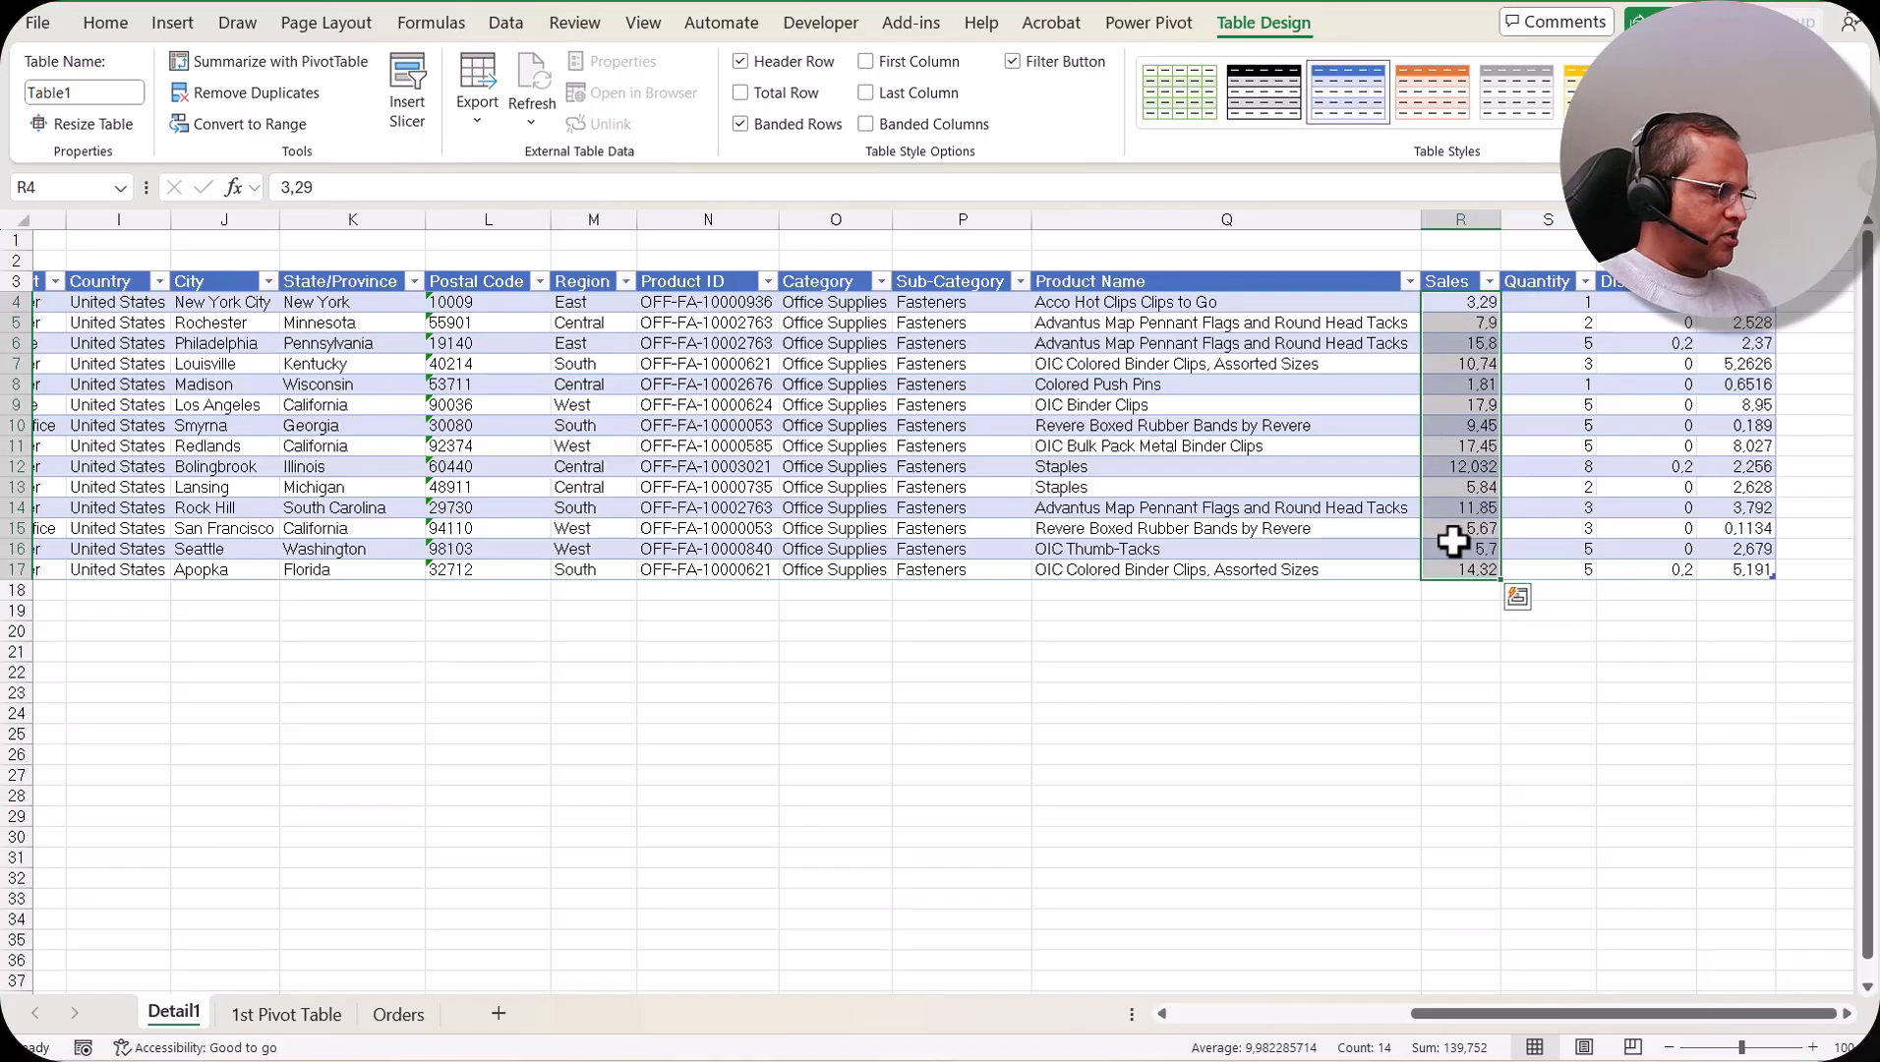
# - Return to the PivotTable sheet and select the Second Class sales value for Furnishings
pyautogui.click(286, 1014)
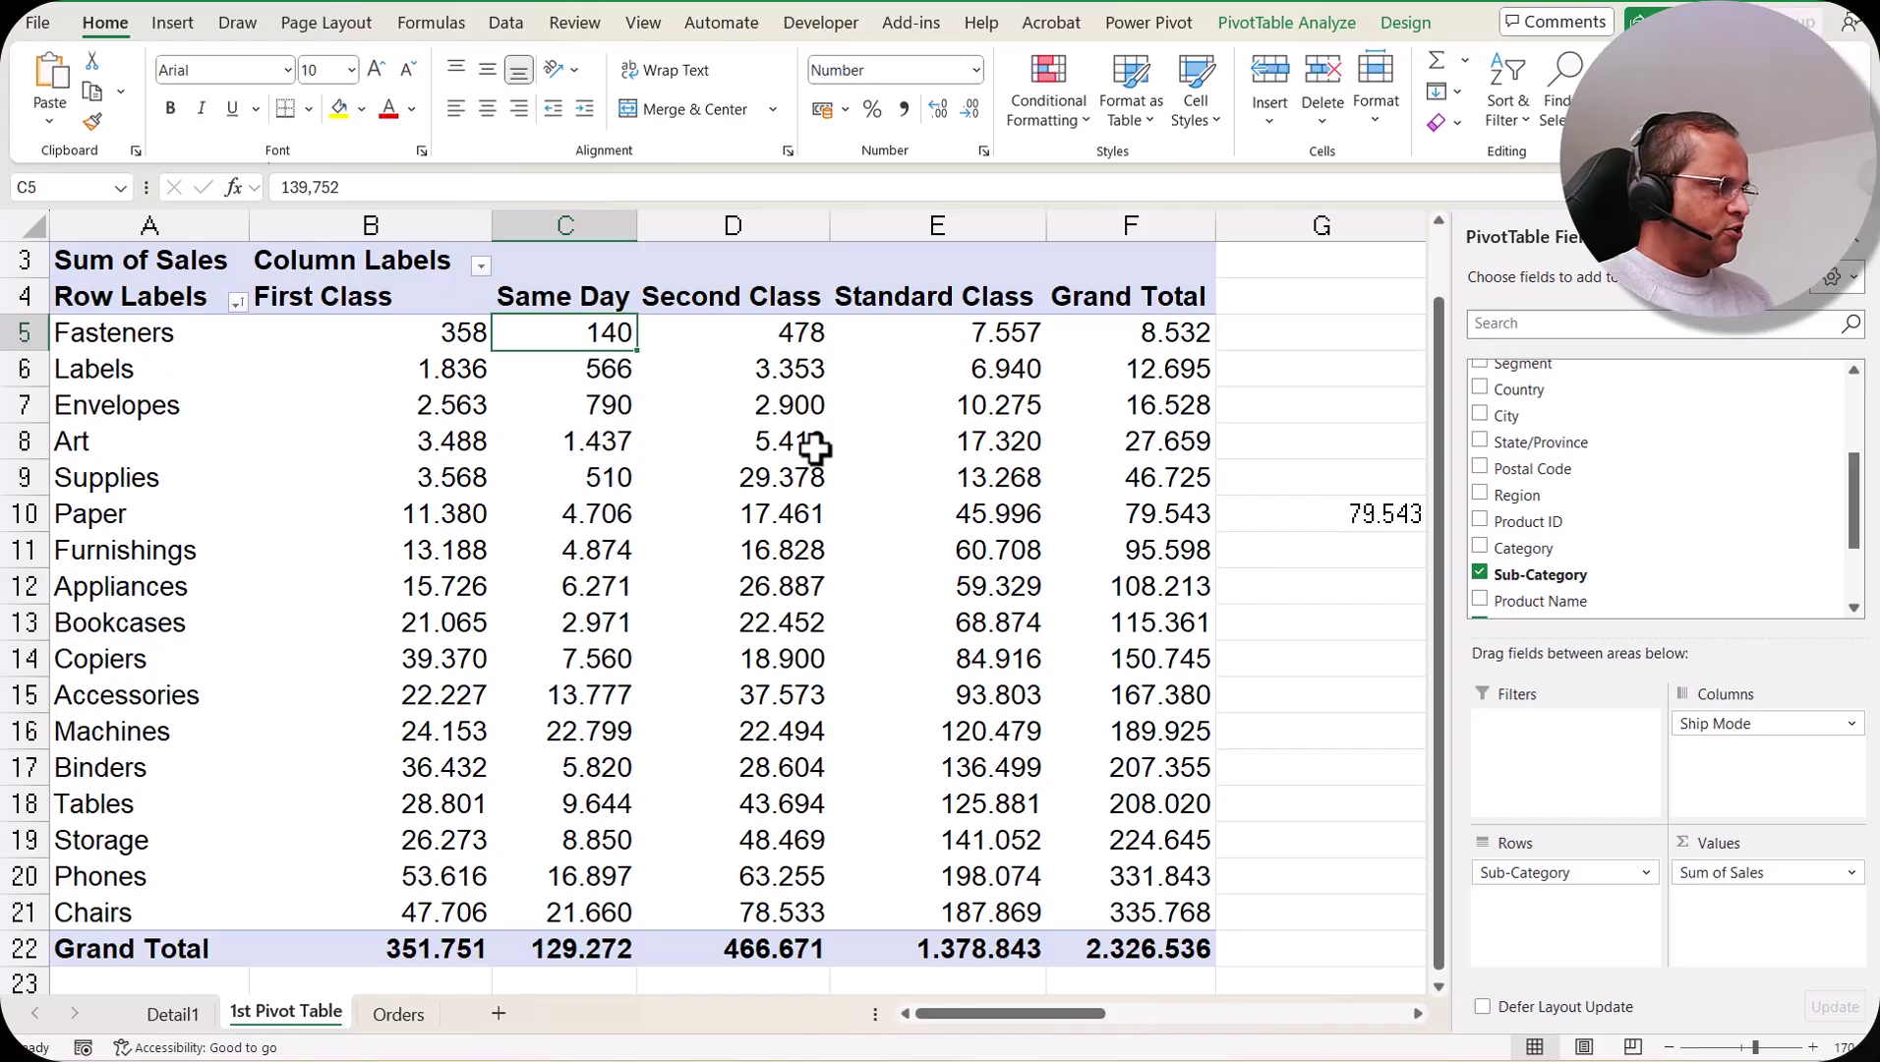
pyautogui.click(782, 551)
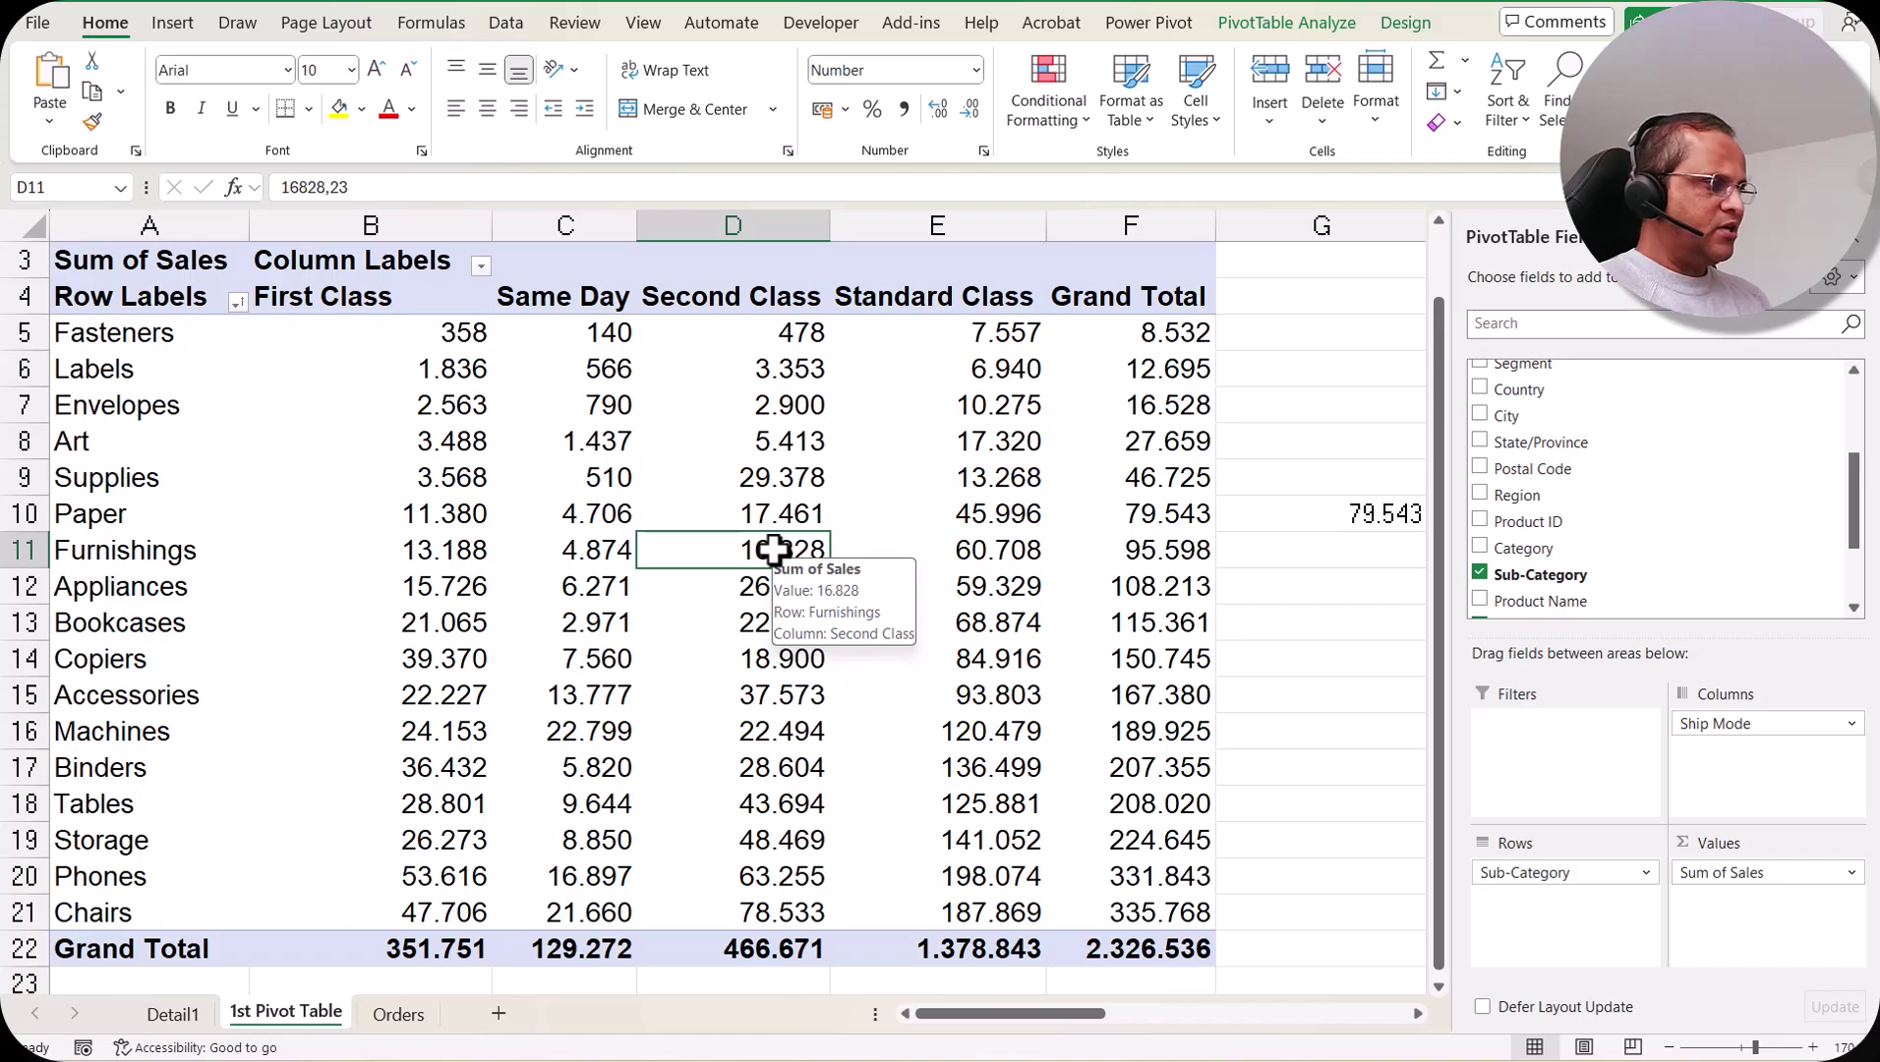